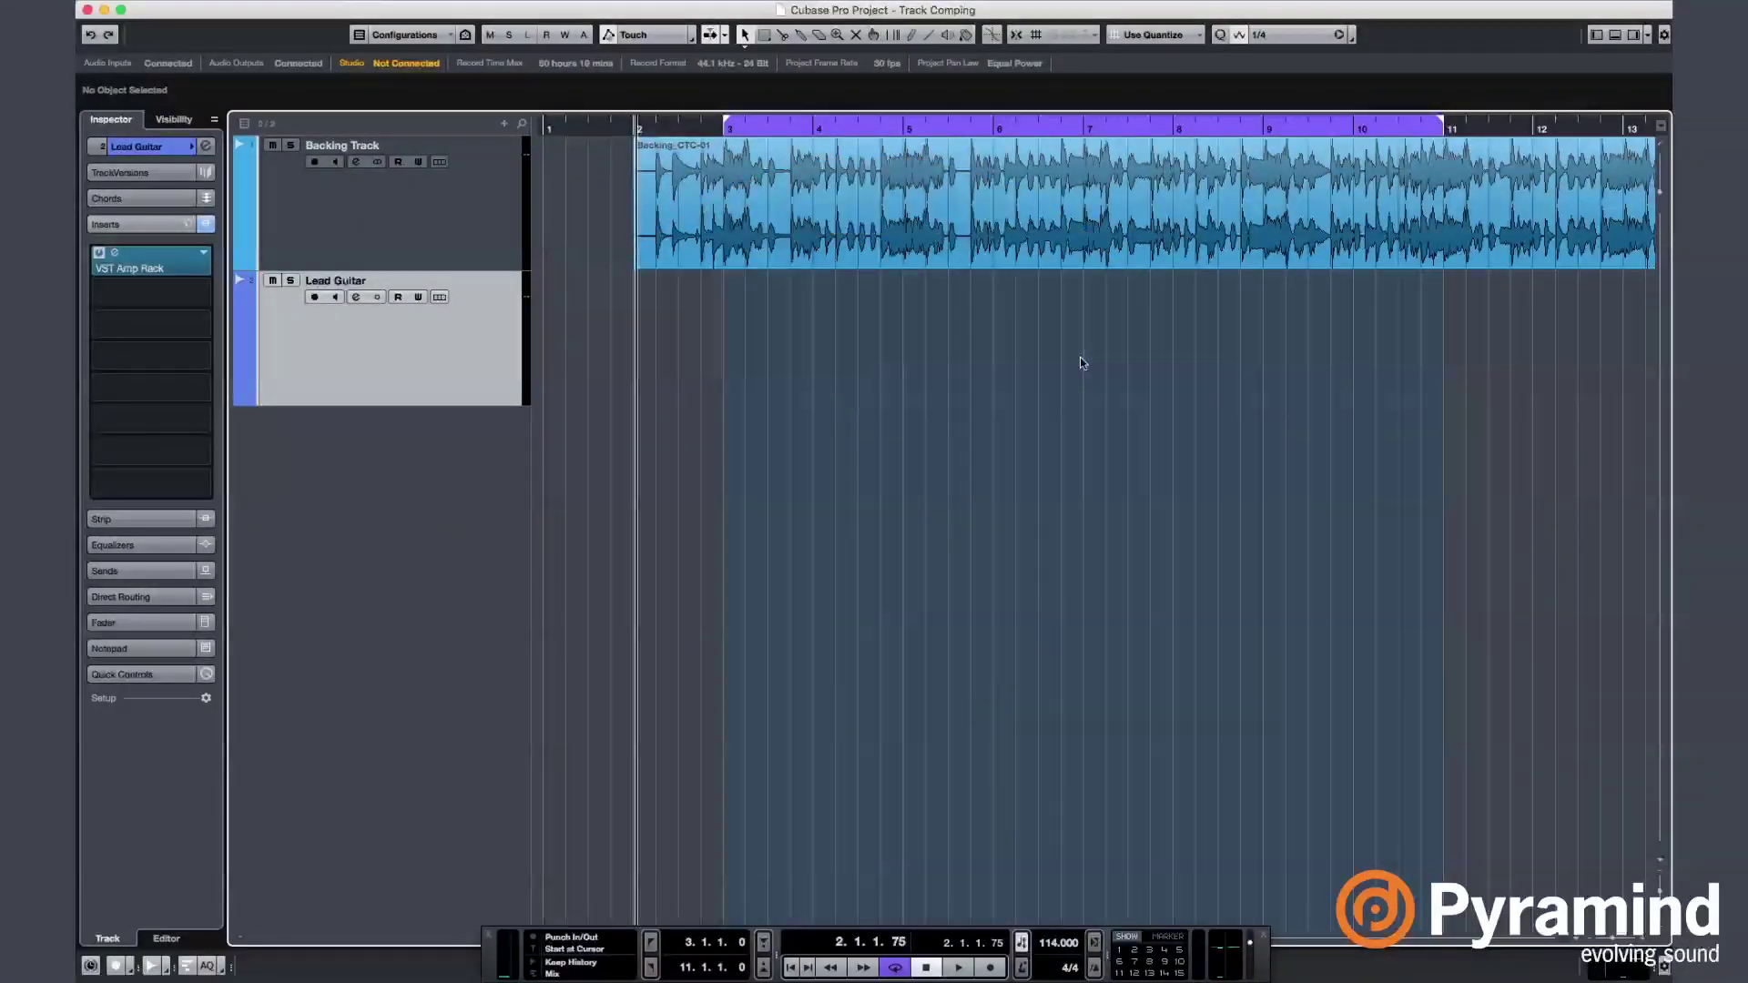
Select the Lead Guitar track, check its amp simulator settings, and reveal its empty Lane 1.
left_click(371, 237)
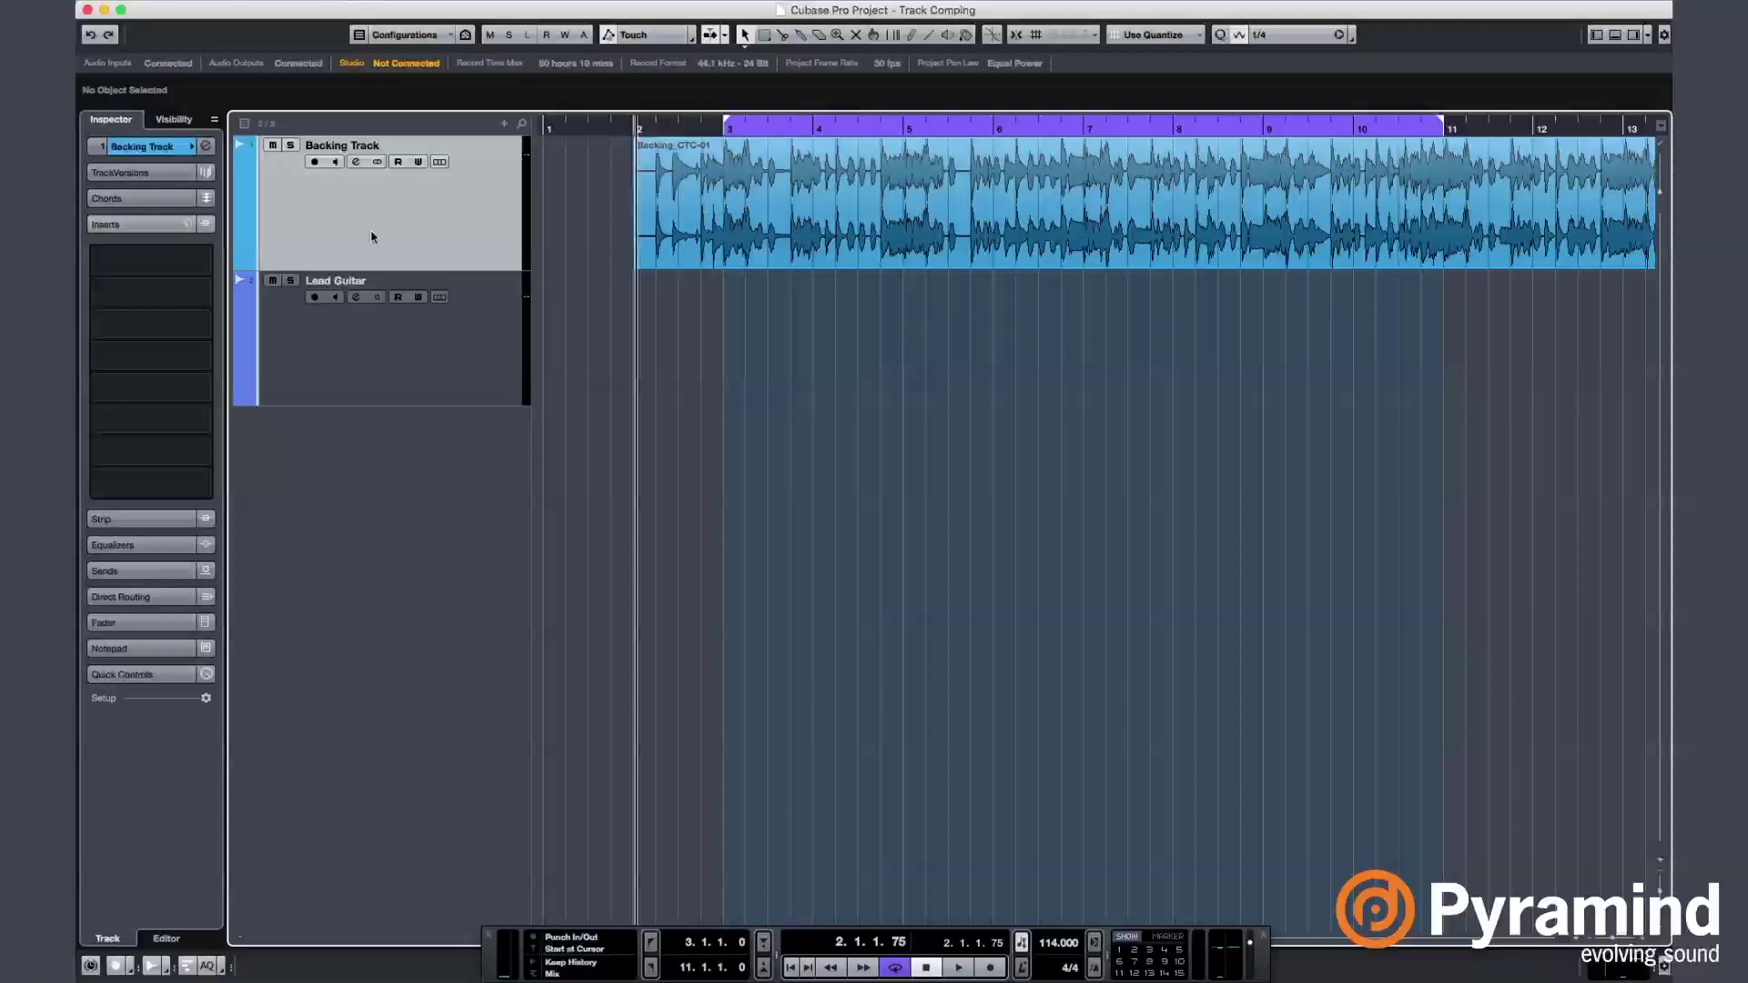
left_click(402, 360)
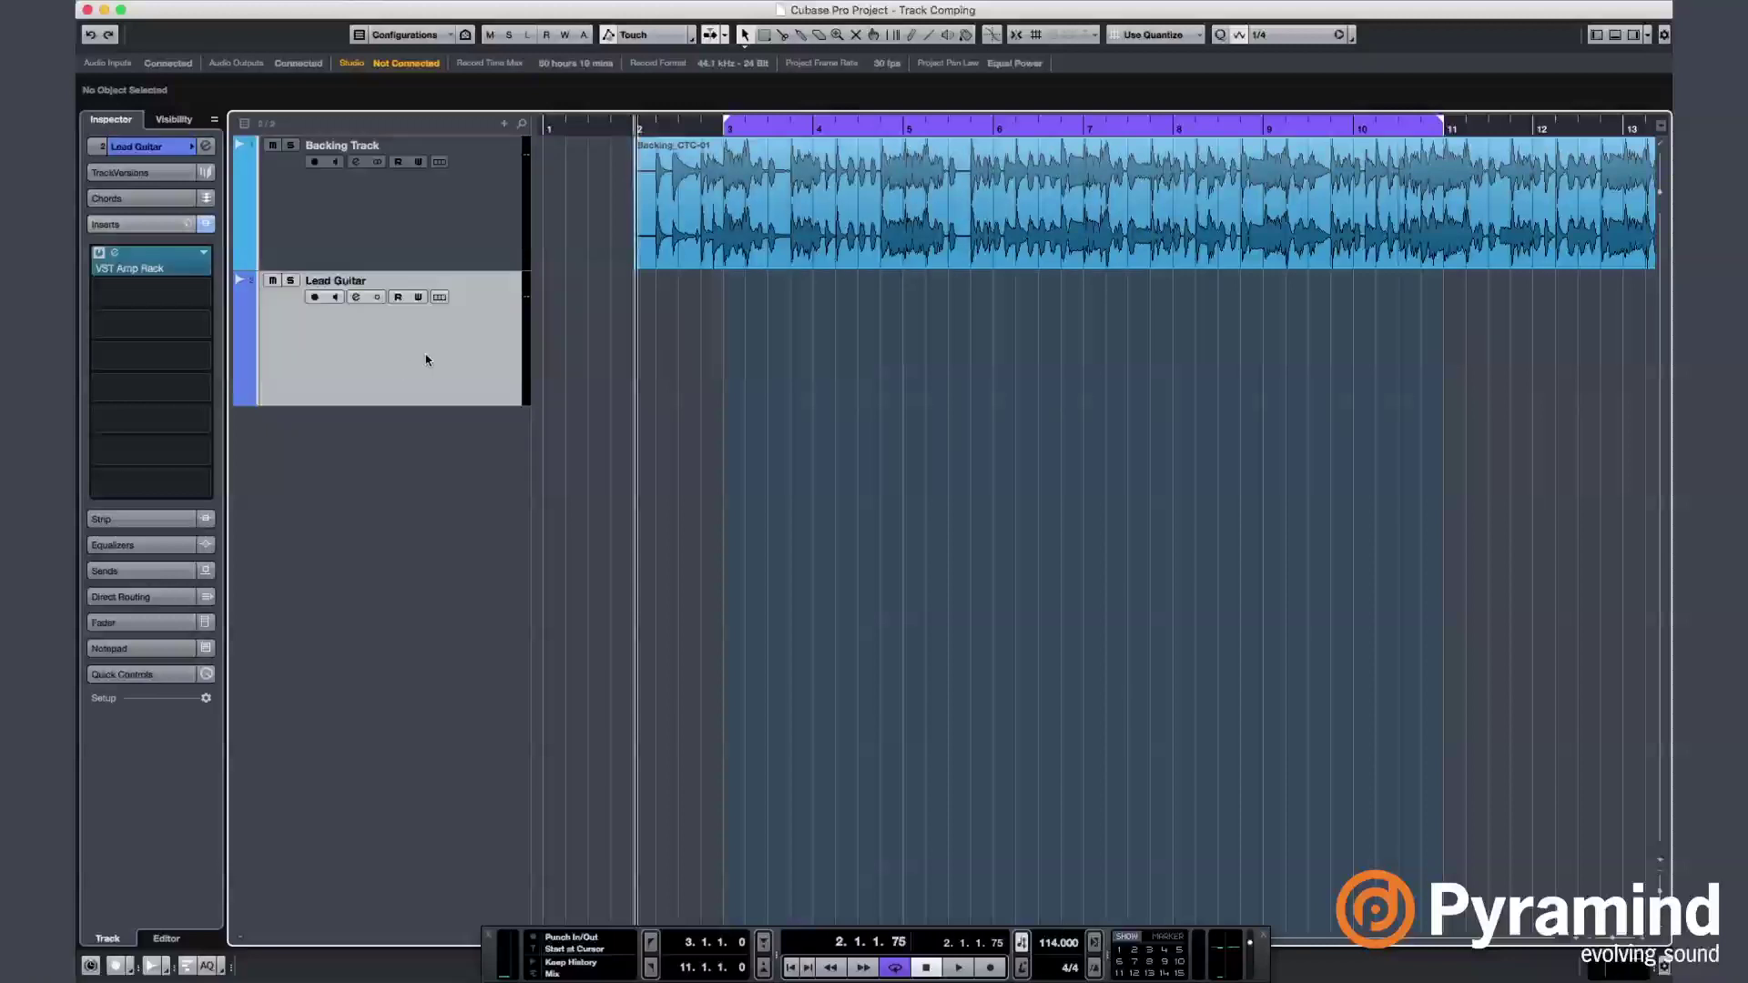
double_click(164, 265)
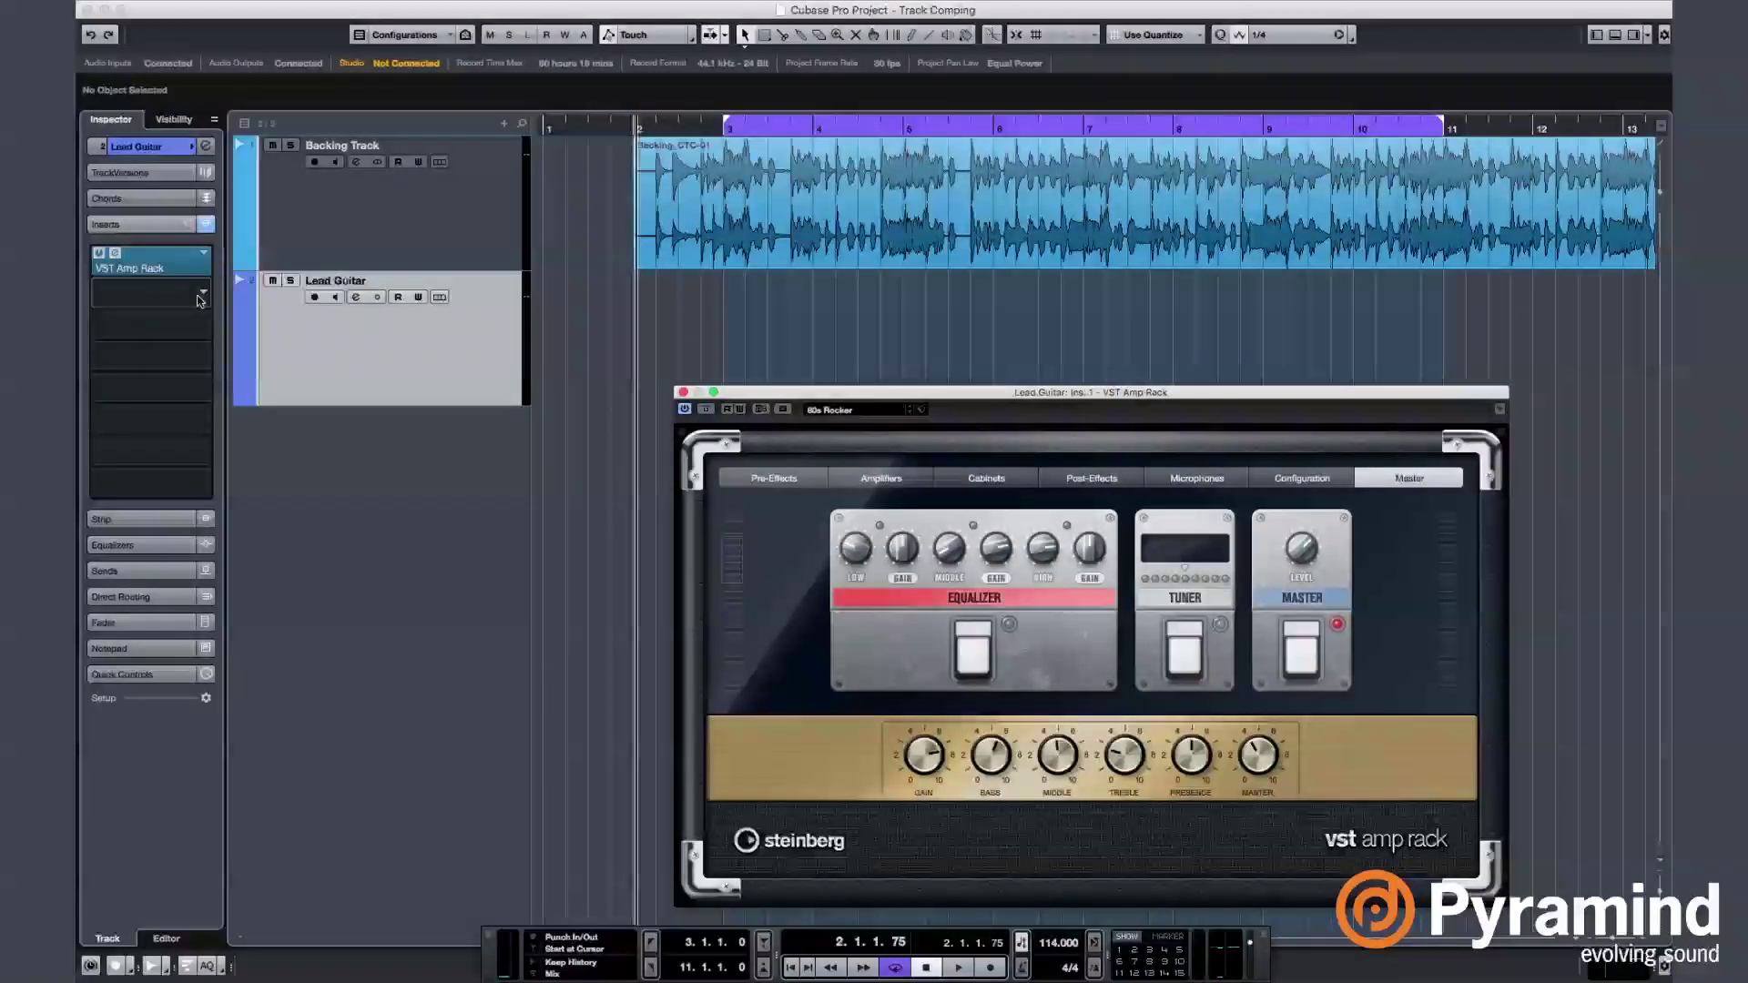
left_click(684, 393)
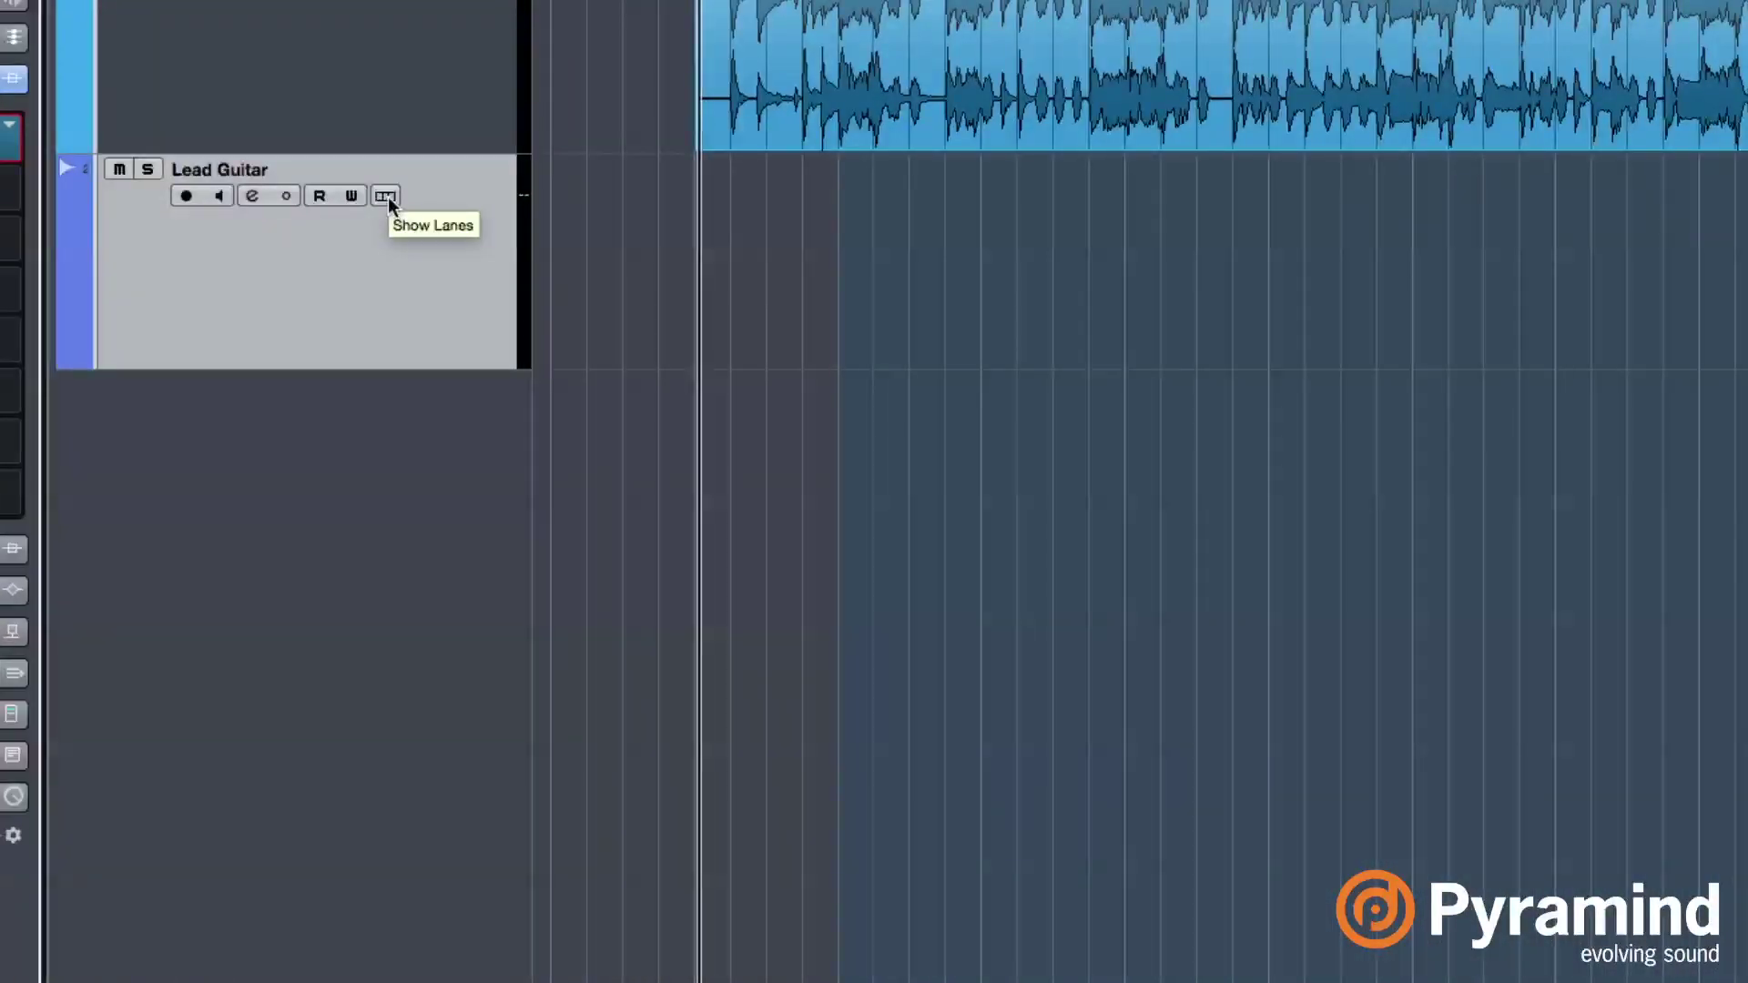
left_click(386, 195)
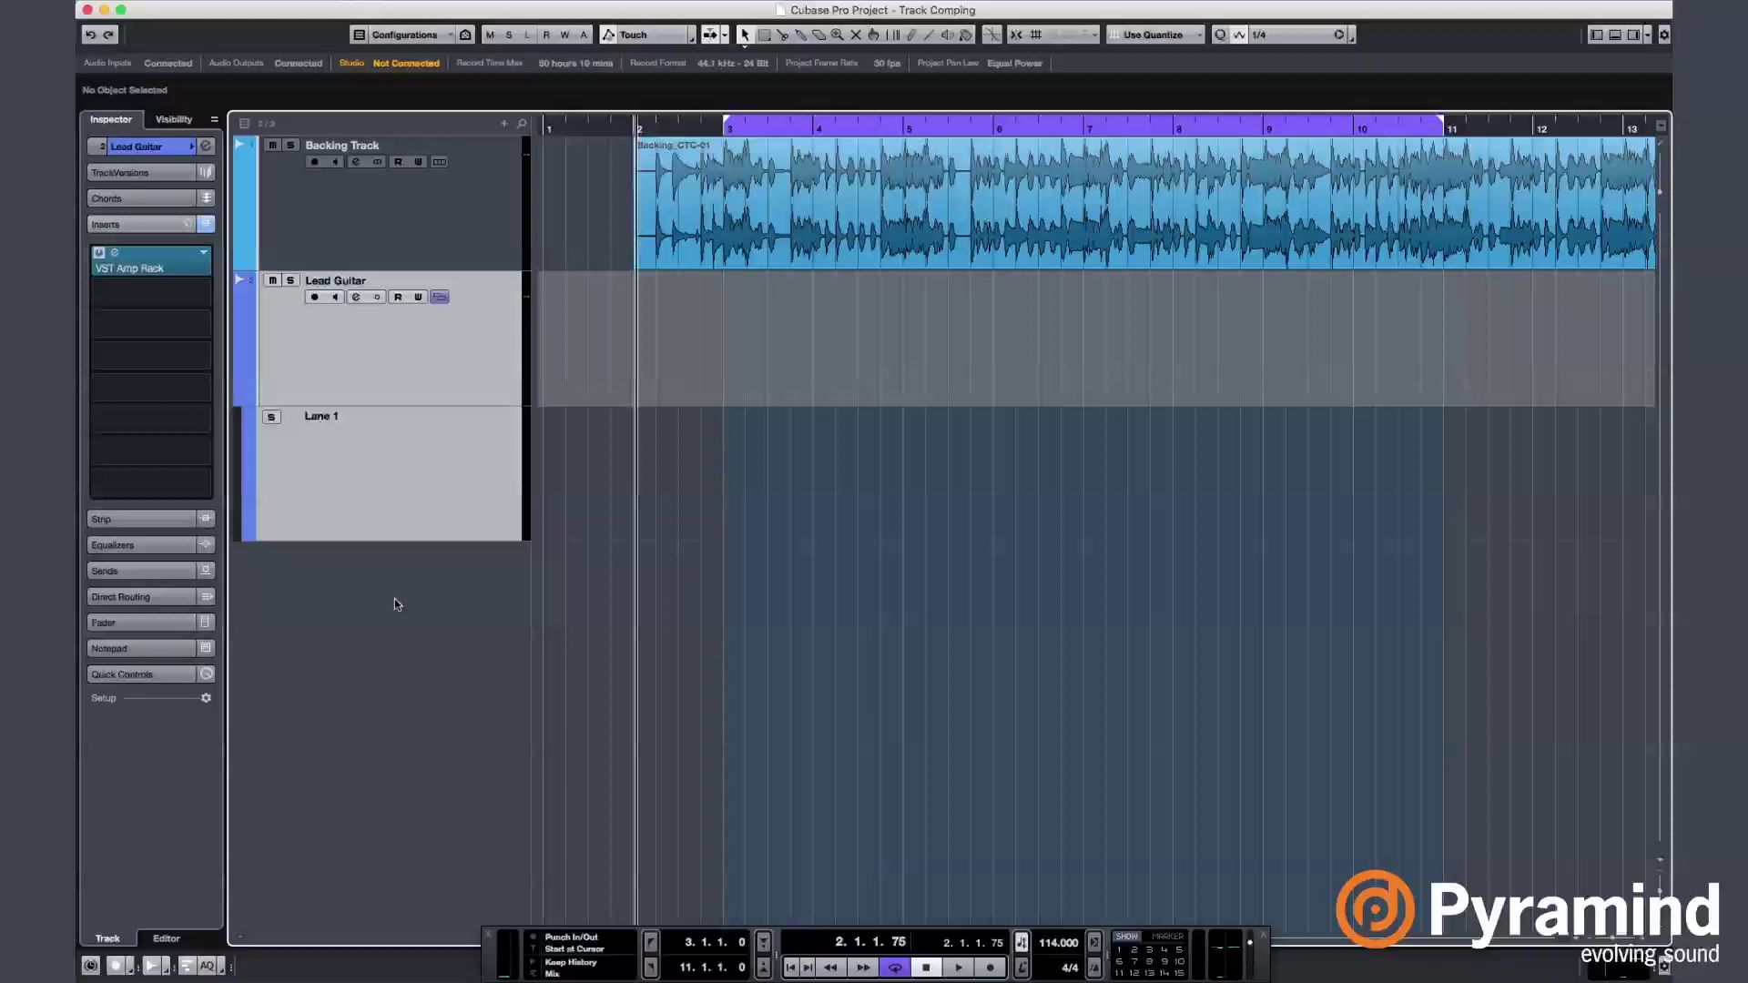
Start cycle recording so four lead guitar passes fill Lanes 1 to 4.
left_click(990, 968)
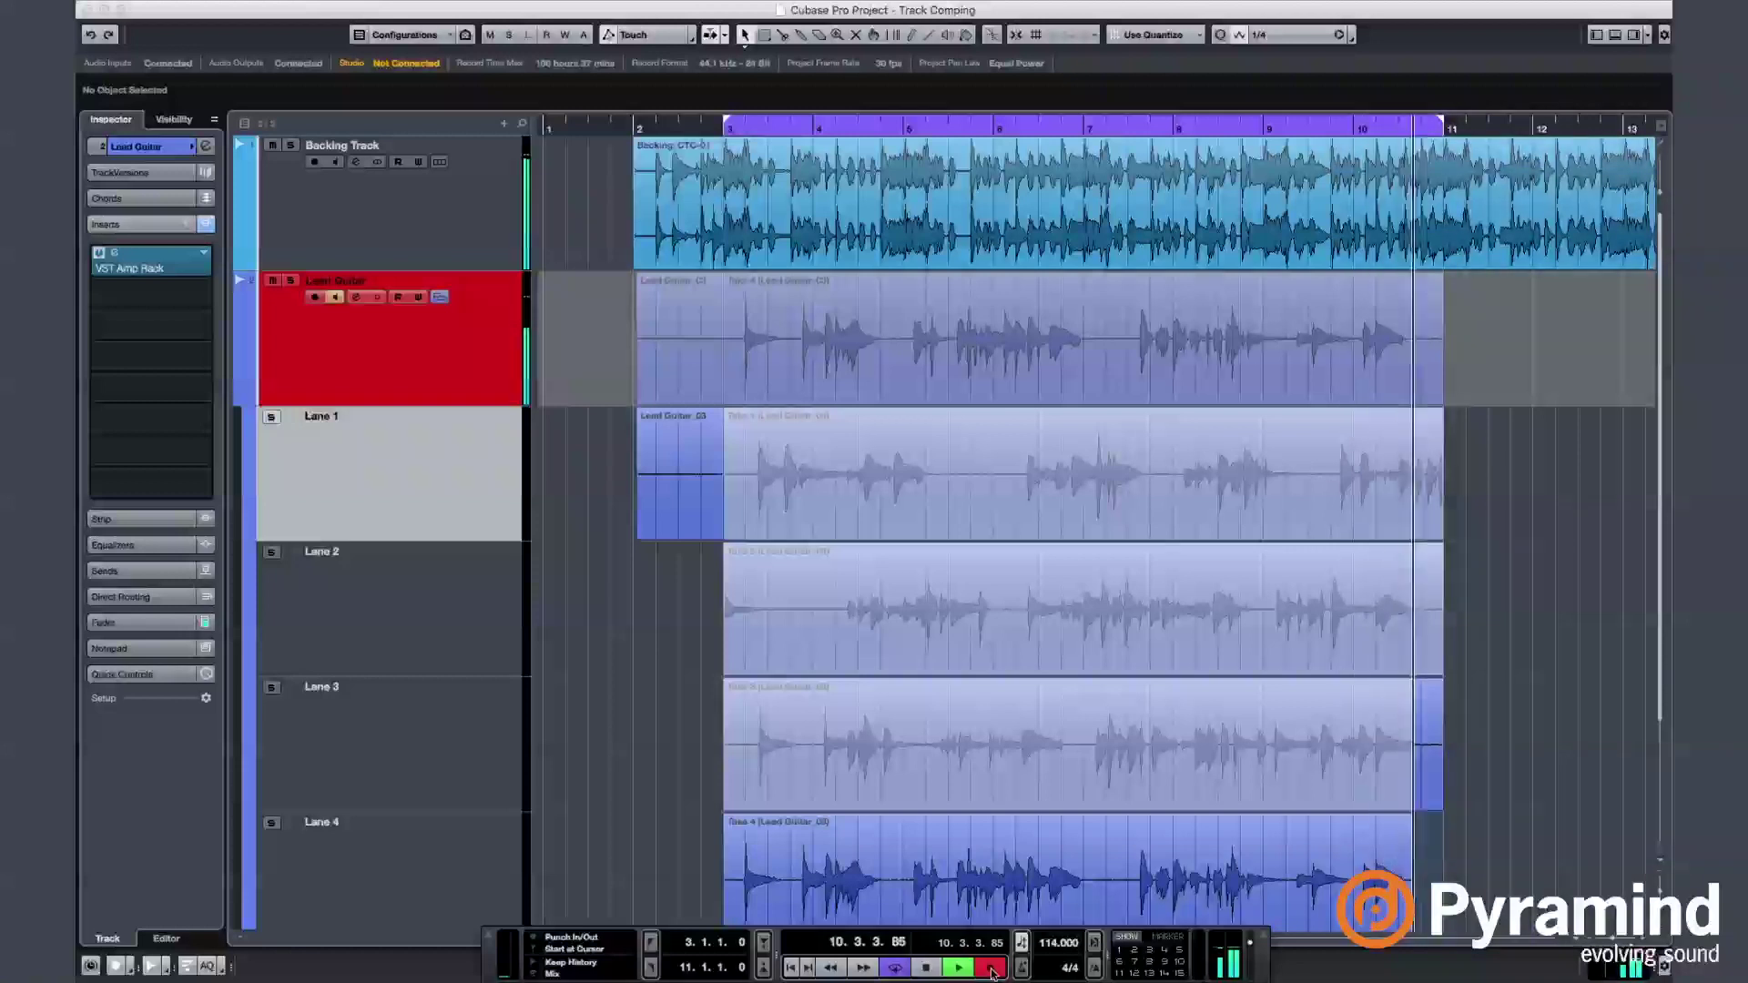
Stop the cycle recording, leaving four takes on Lanes 1–4.
key("space")
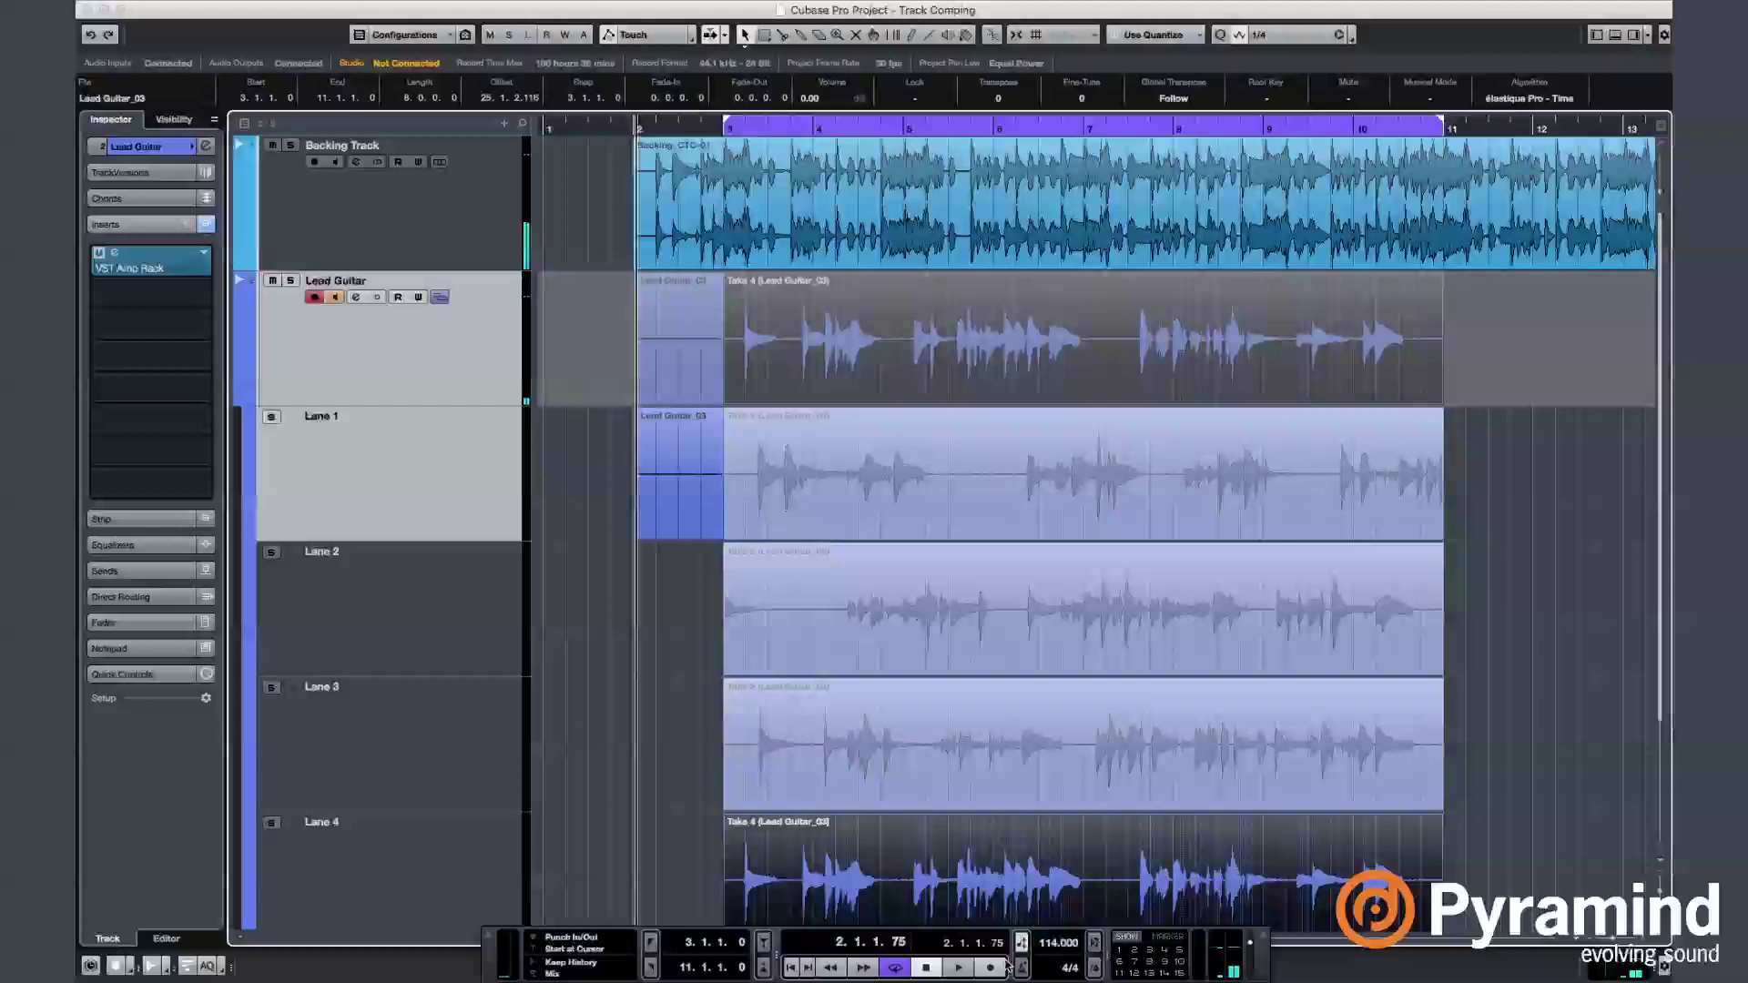
scroll(712, 576, "down", 3)
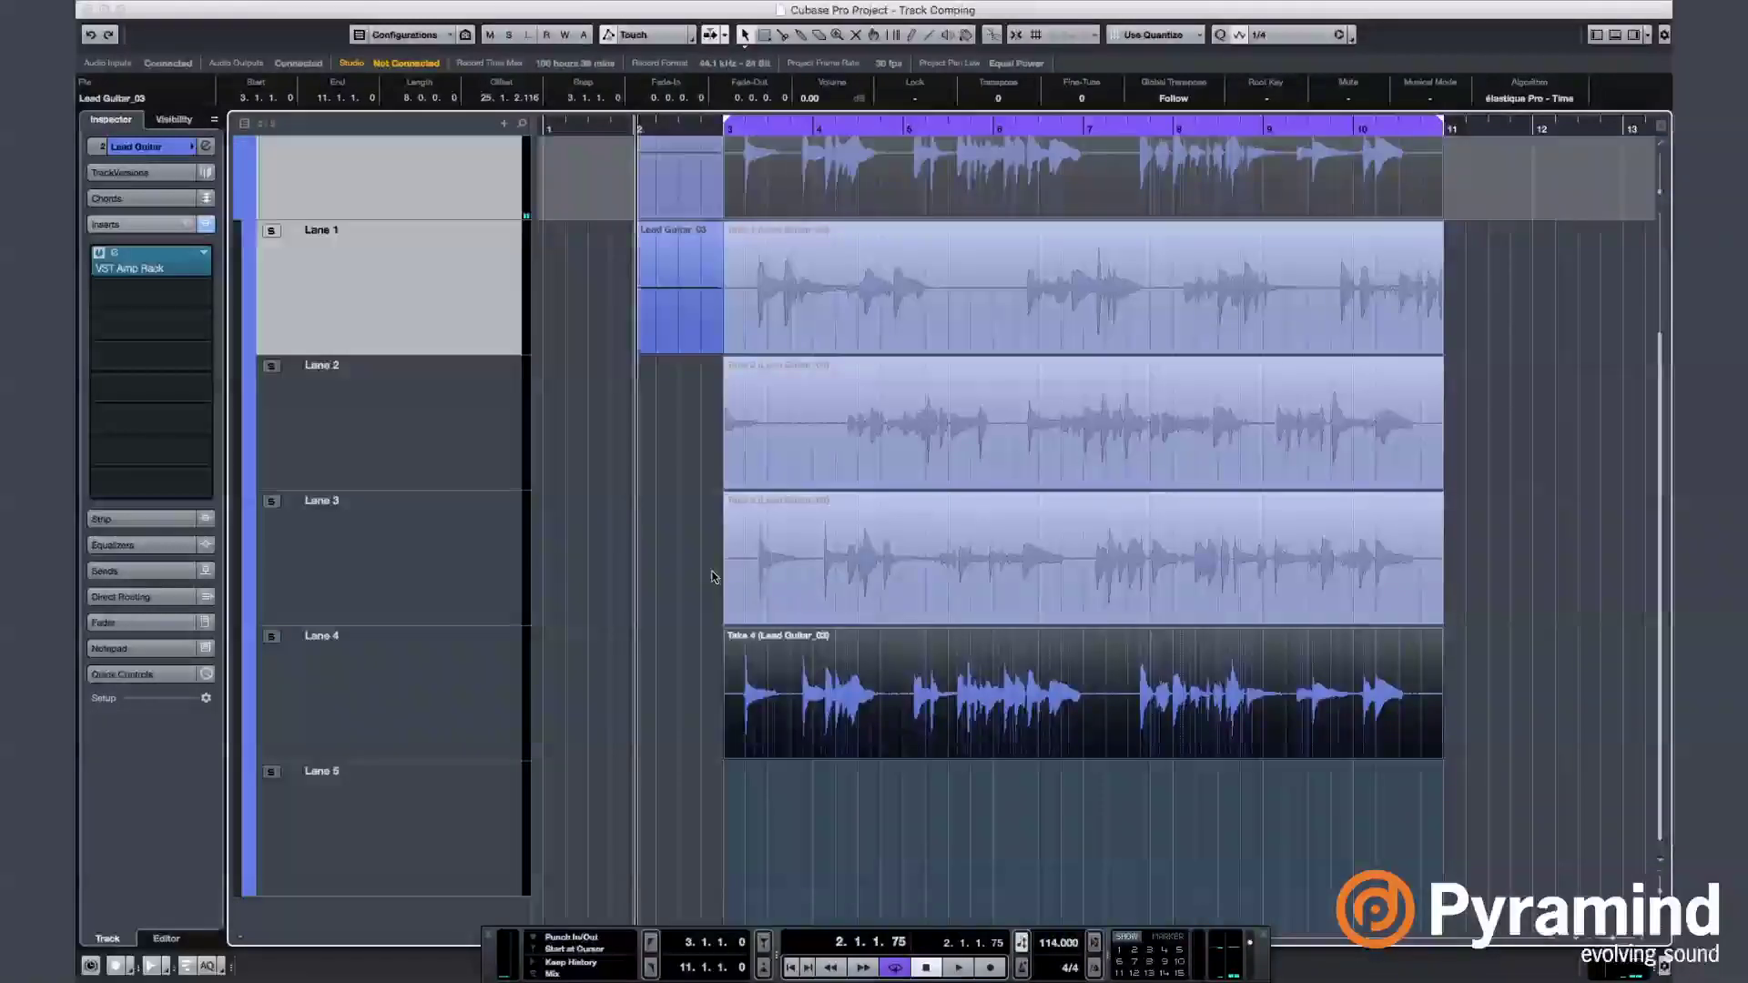
scroll(712, 576, "up", 3)
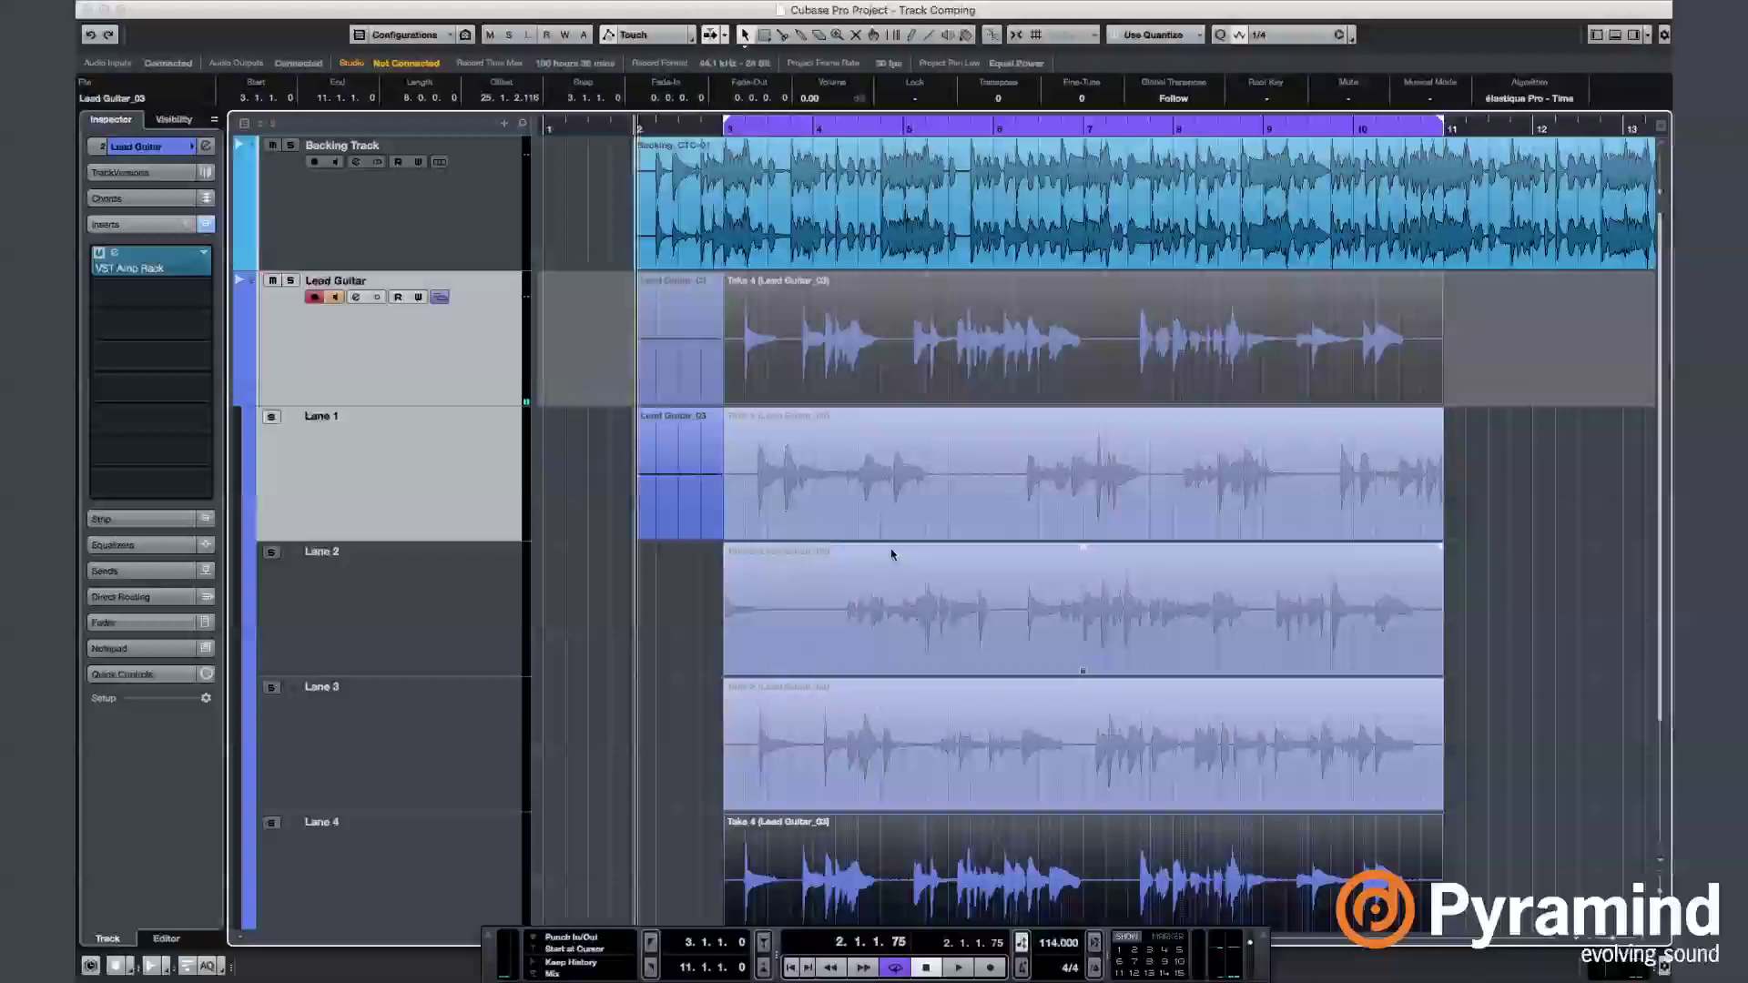
Disarm the Lead Guitar track and select the Take 4 and Take 1 regions.
left_click(315, 299)
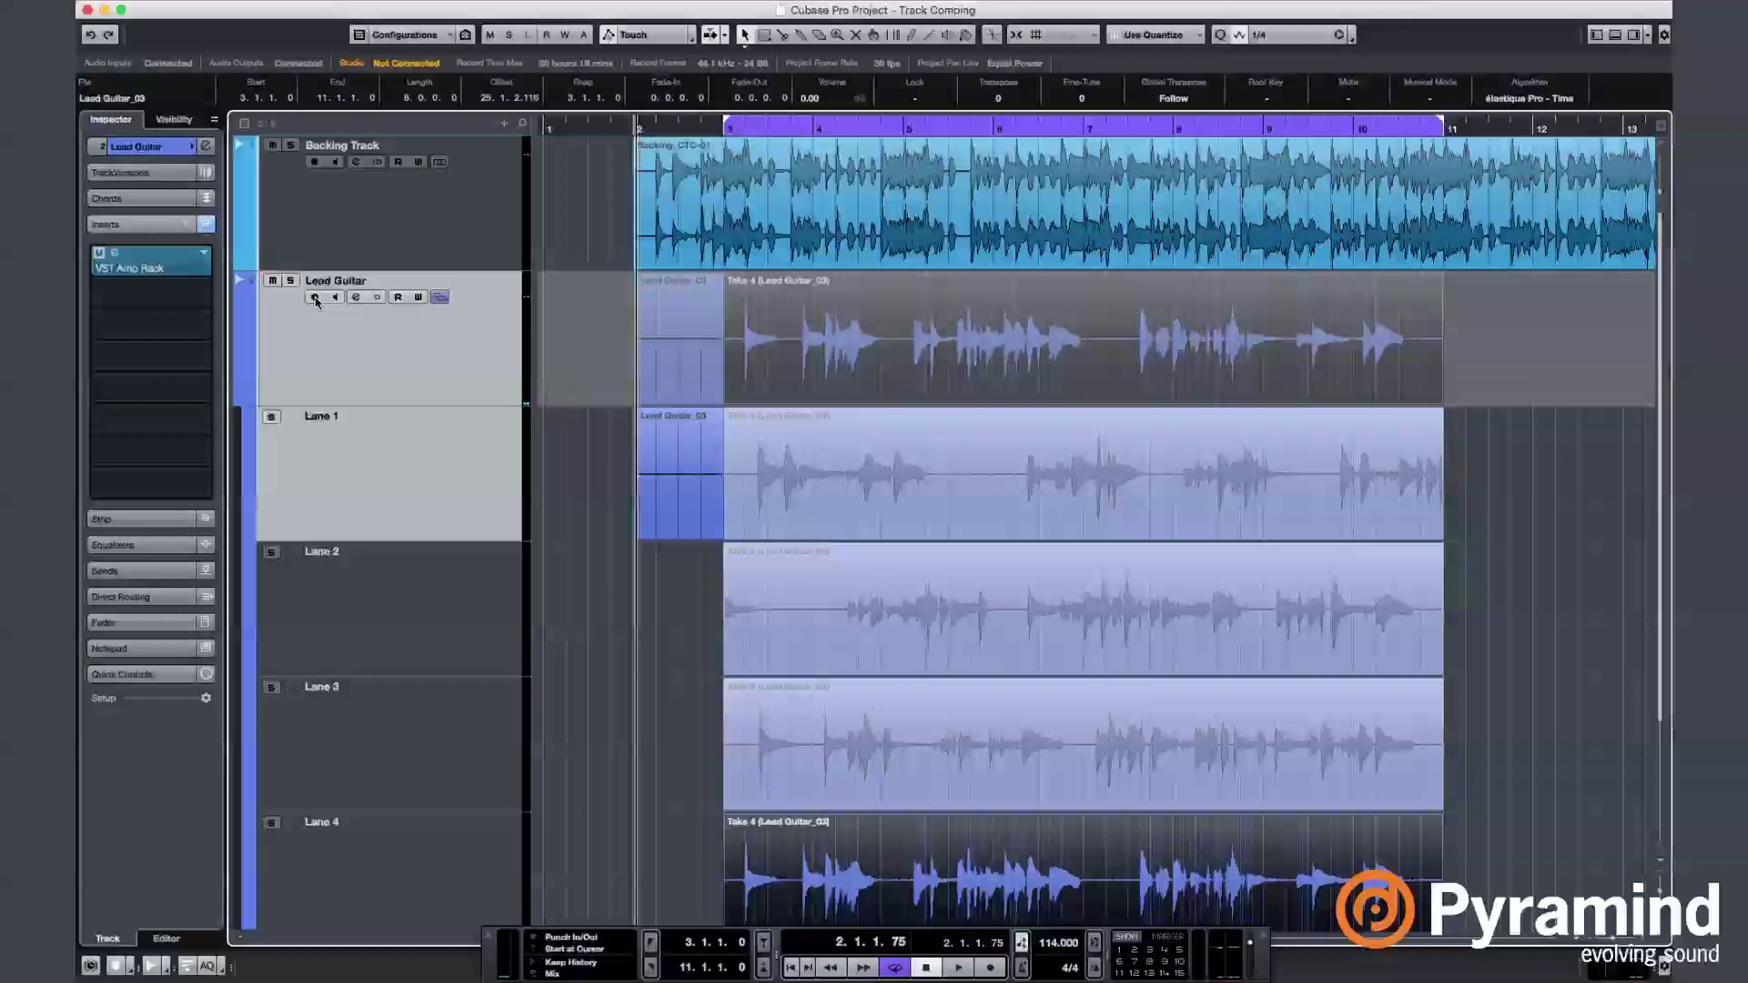
scroll(789, 813, "down", 2)
left_click(790, 813)
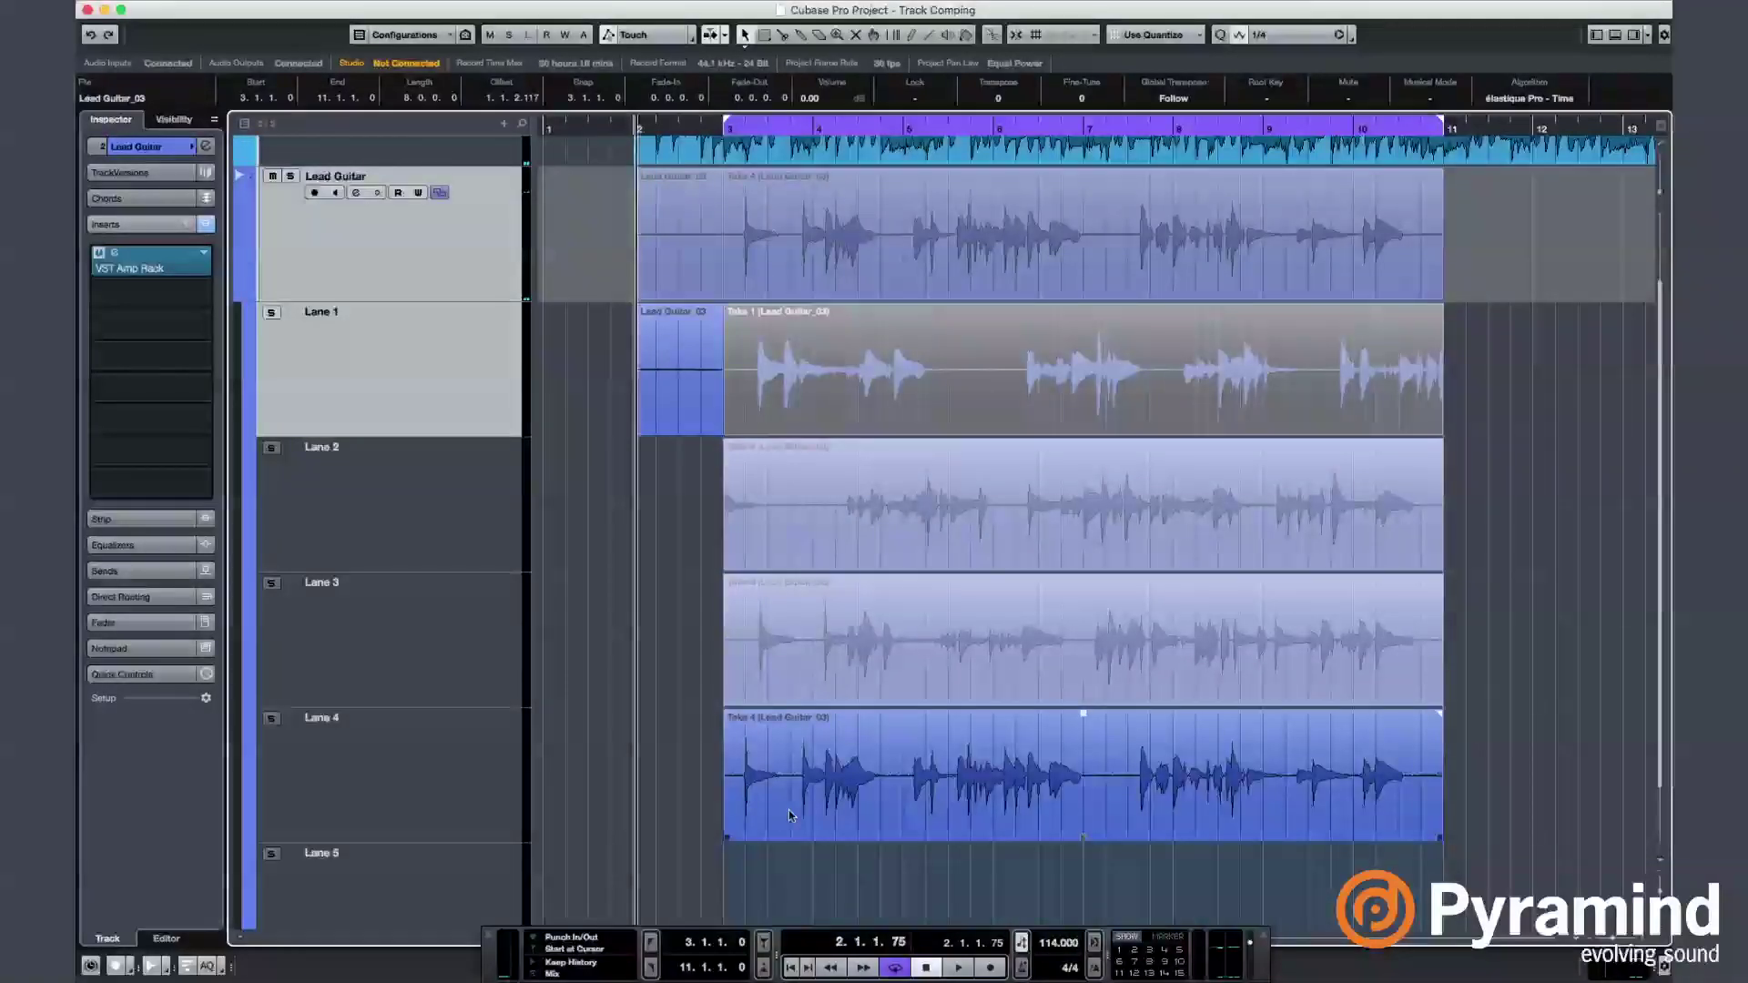
left_click(884, 419)
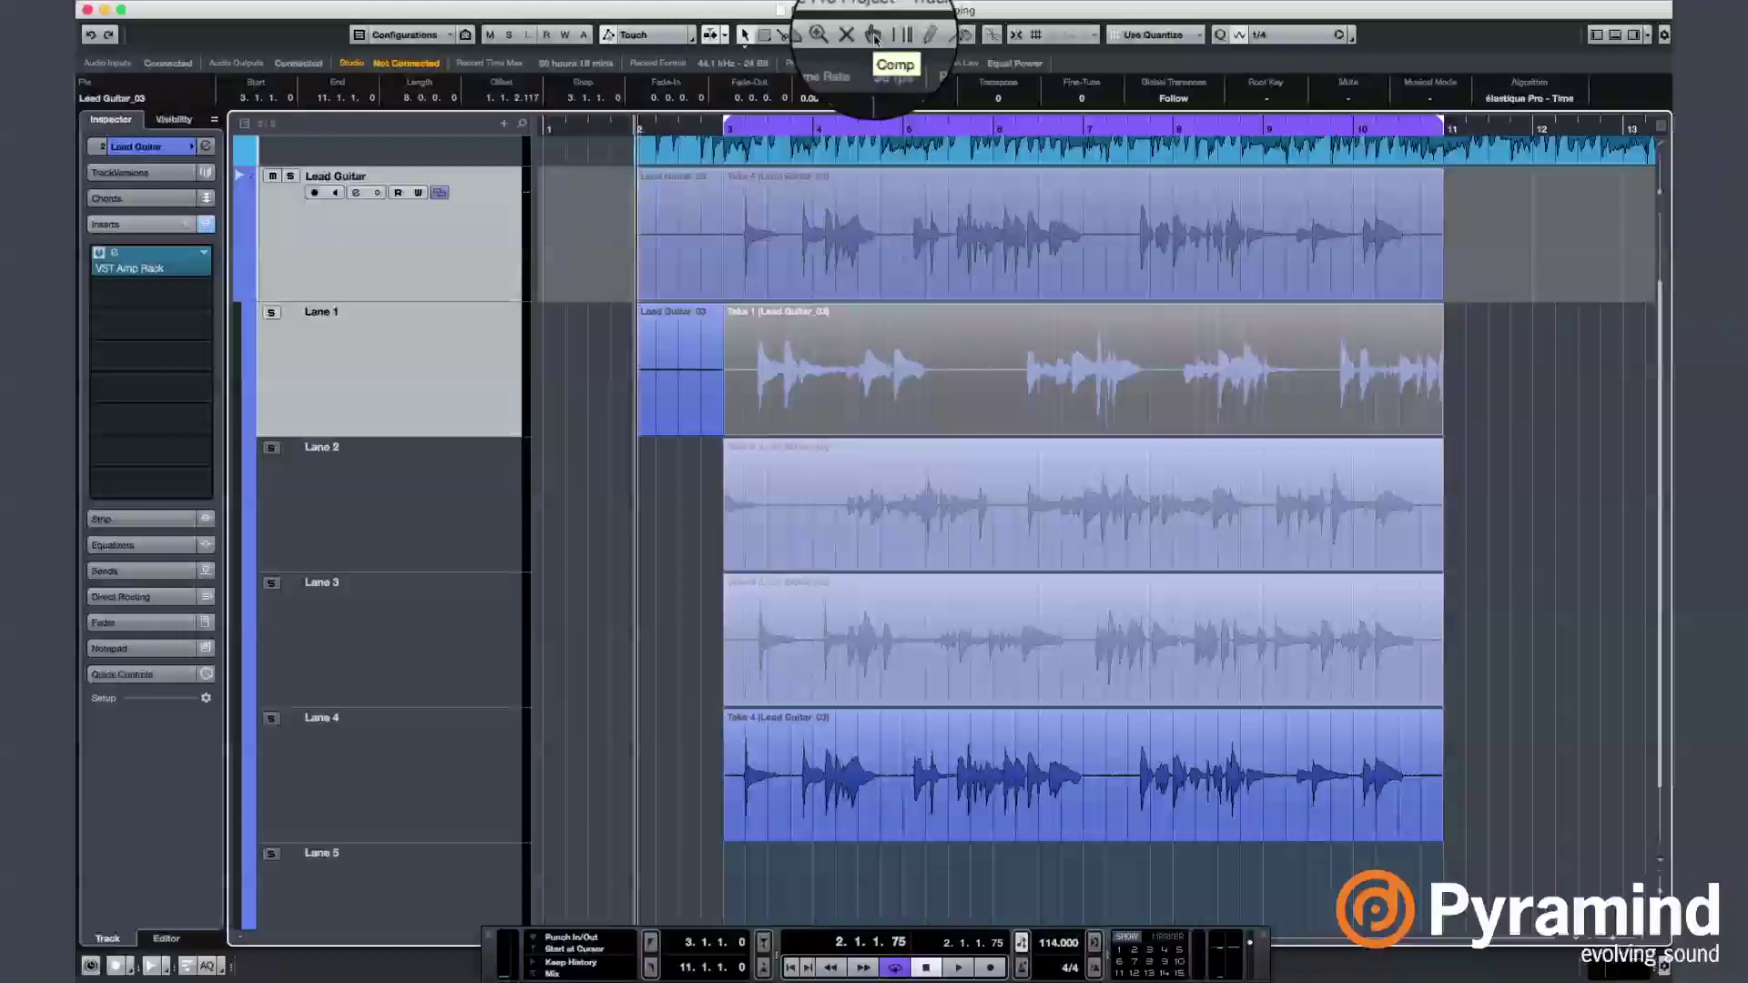
With the Comp tool, make Take 1 on Lane 1 active and audition it through the cycle.
left_click(874, 36)
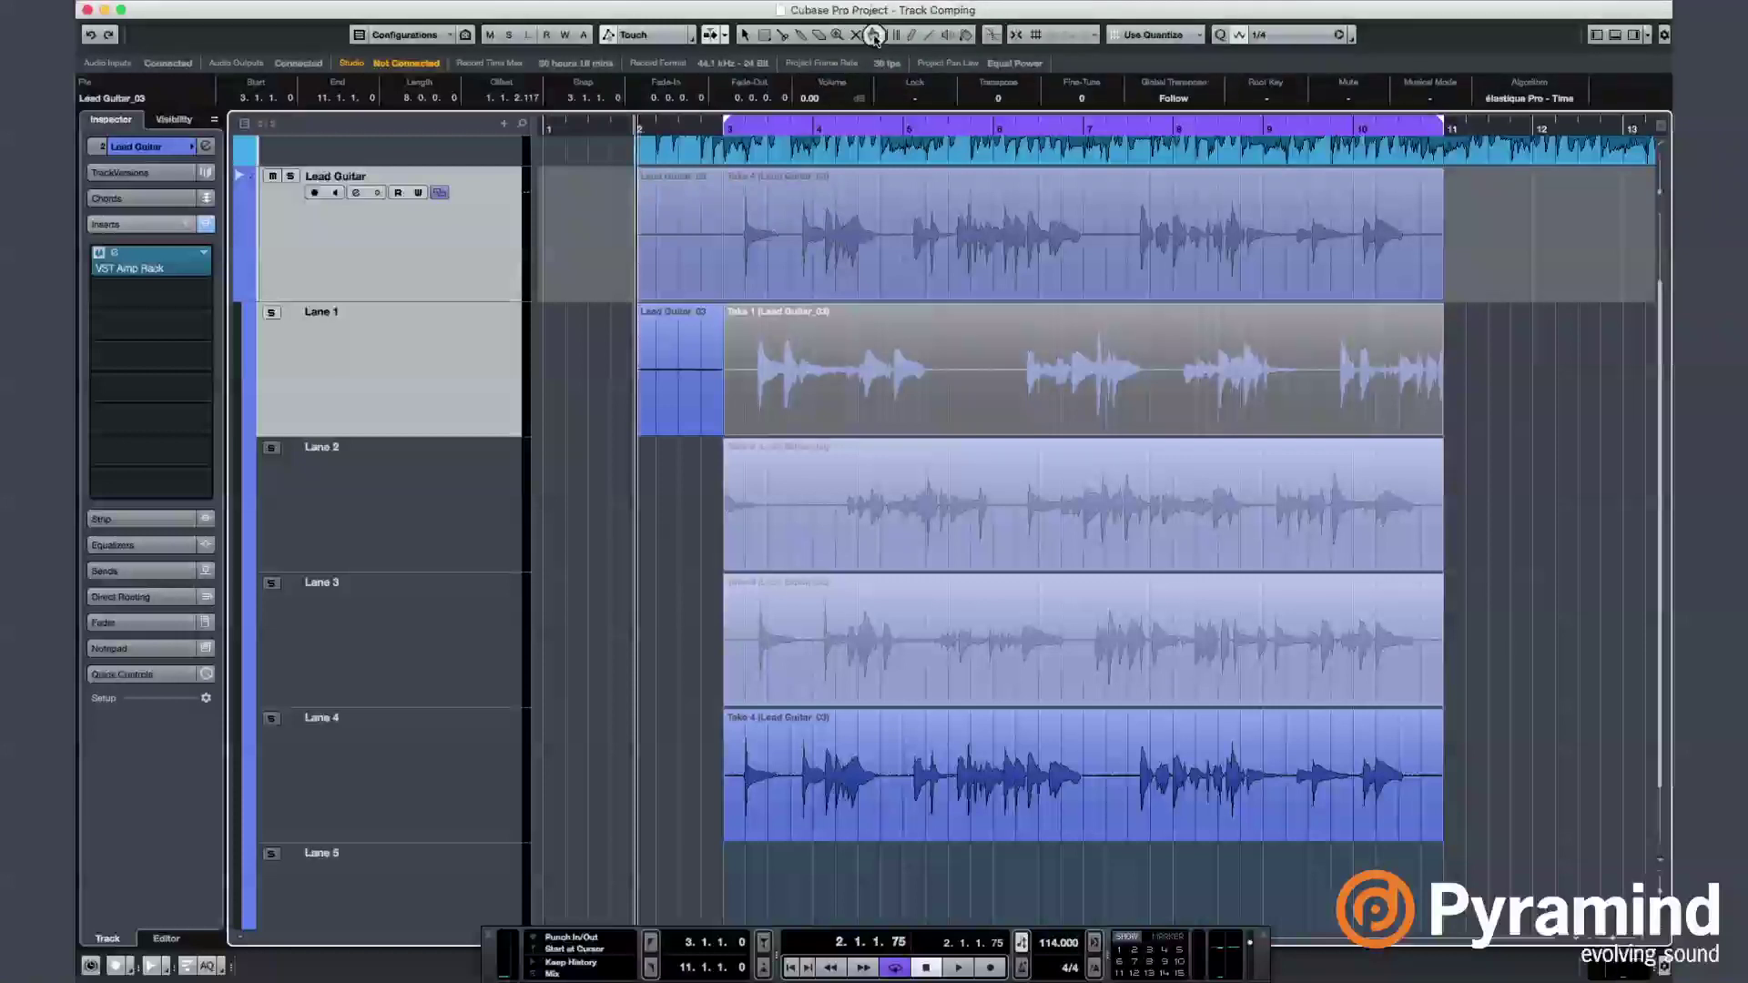
left_click(844, 402)
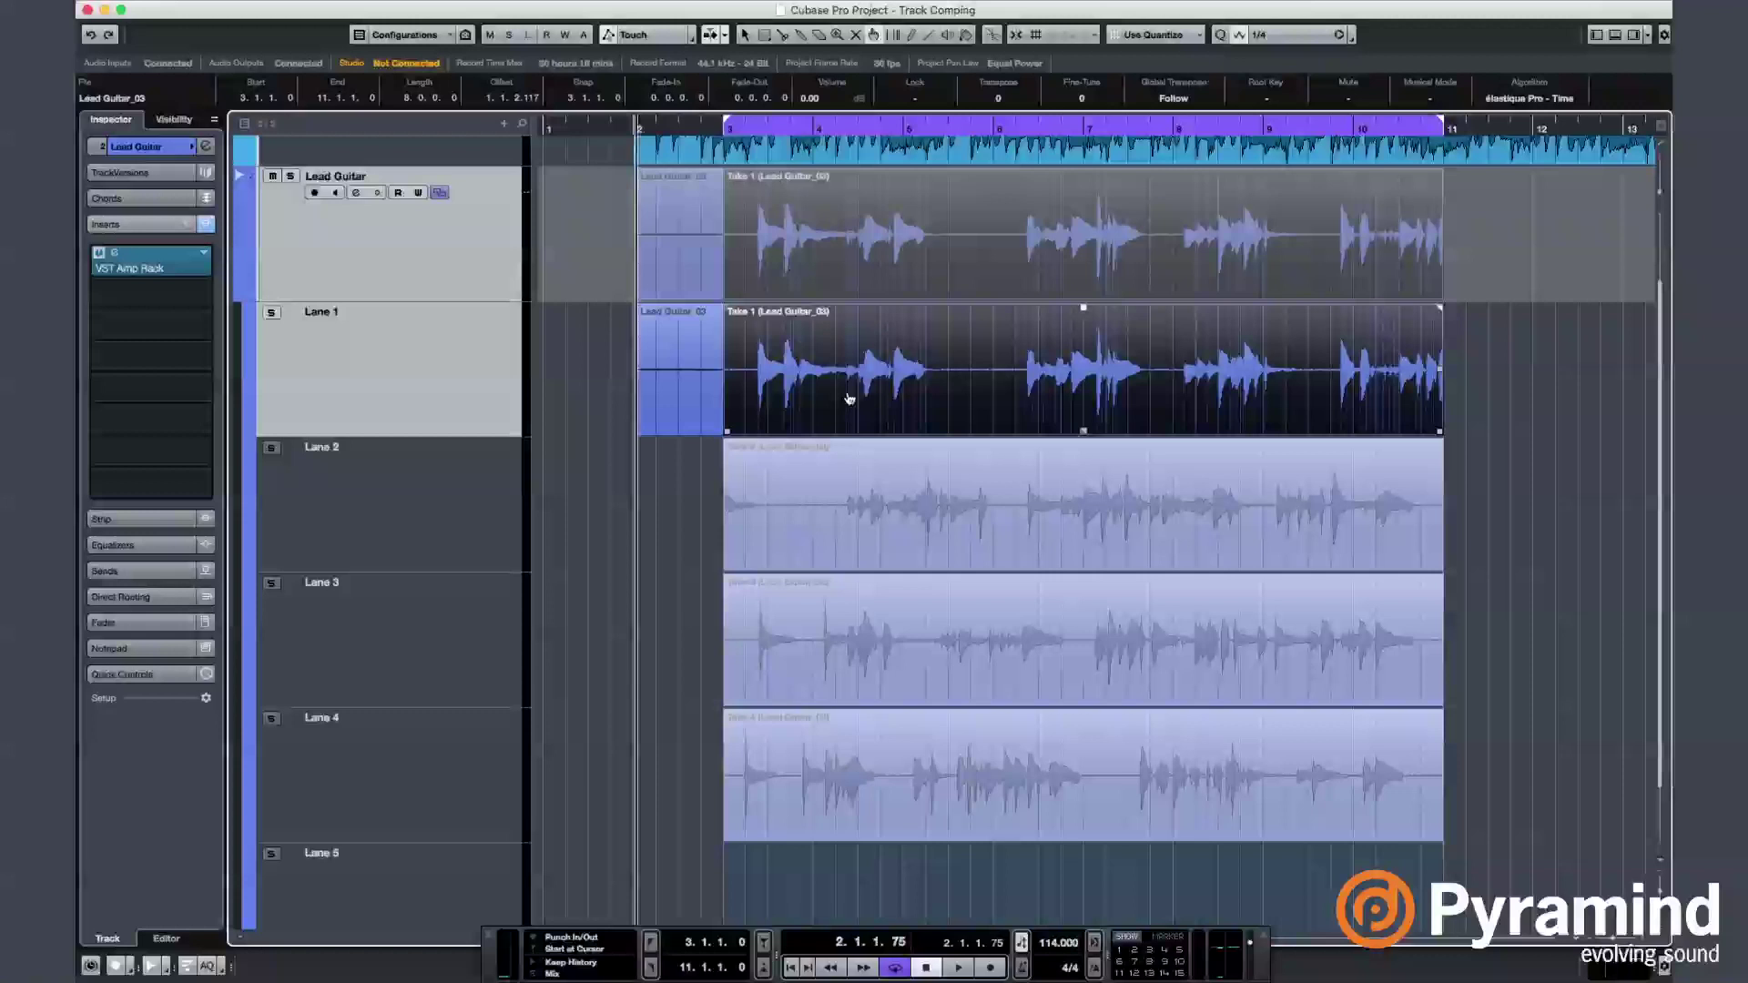
key("space")
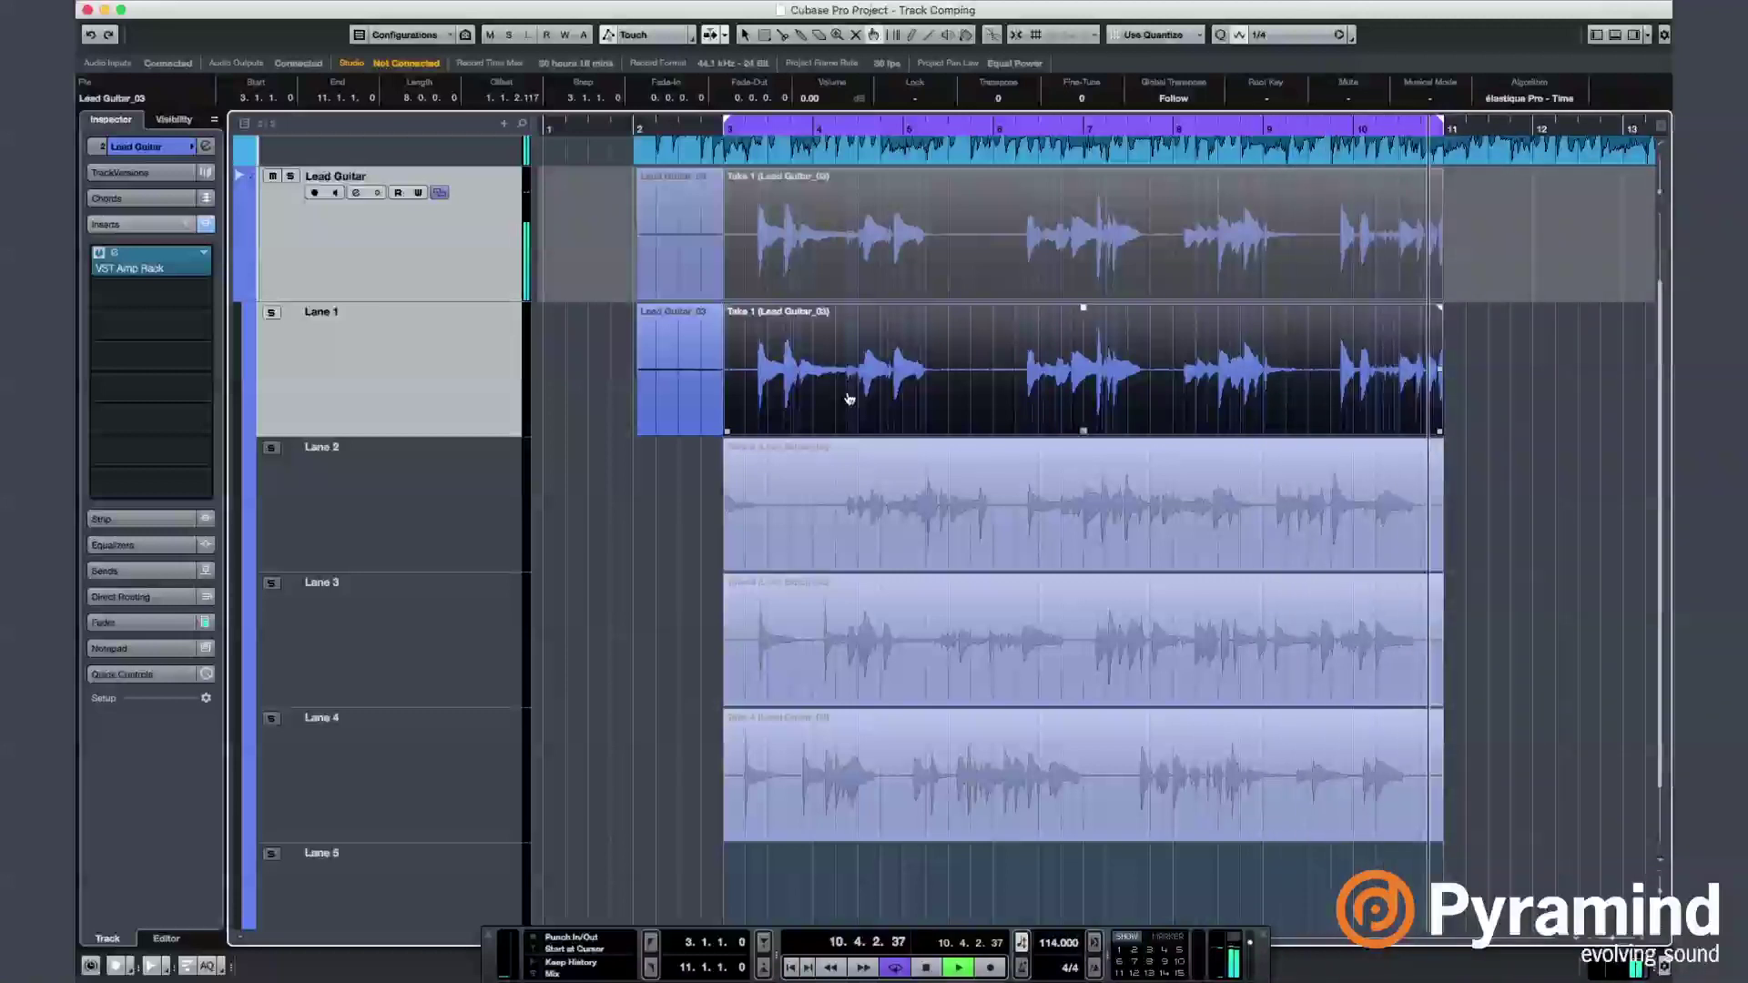
key("space")
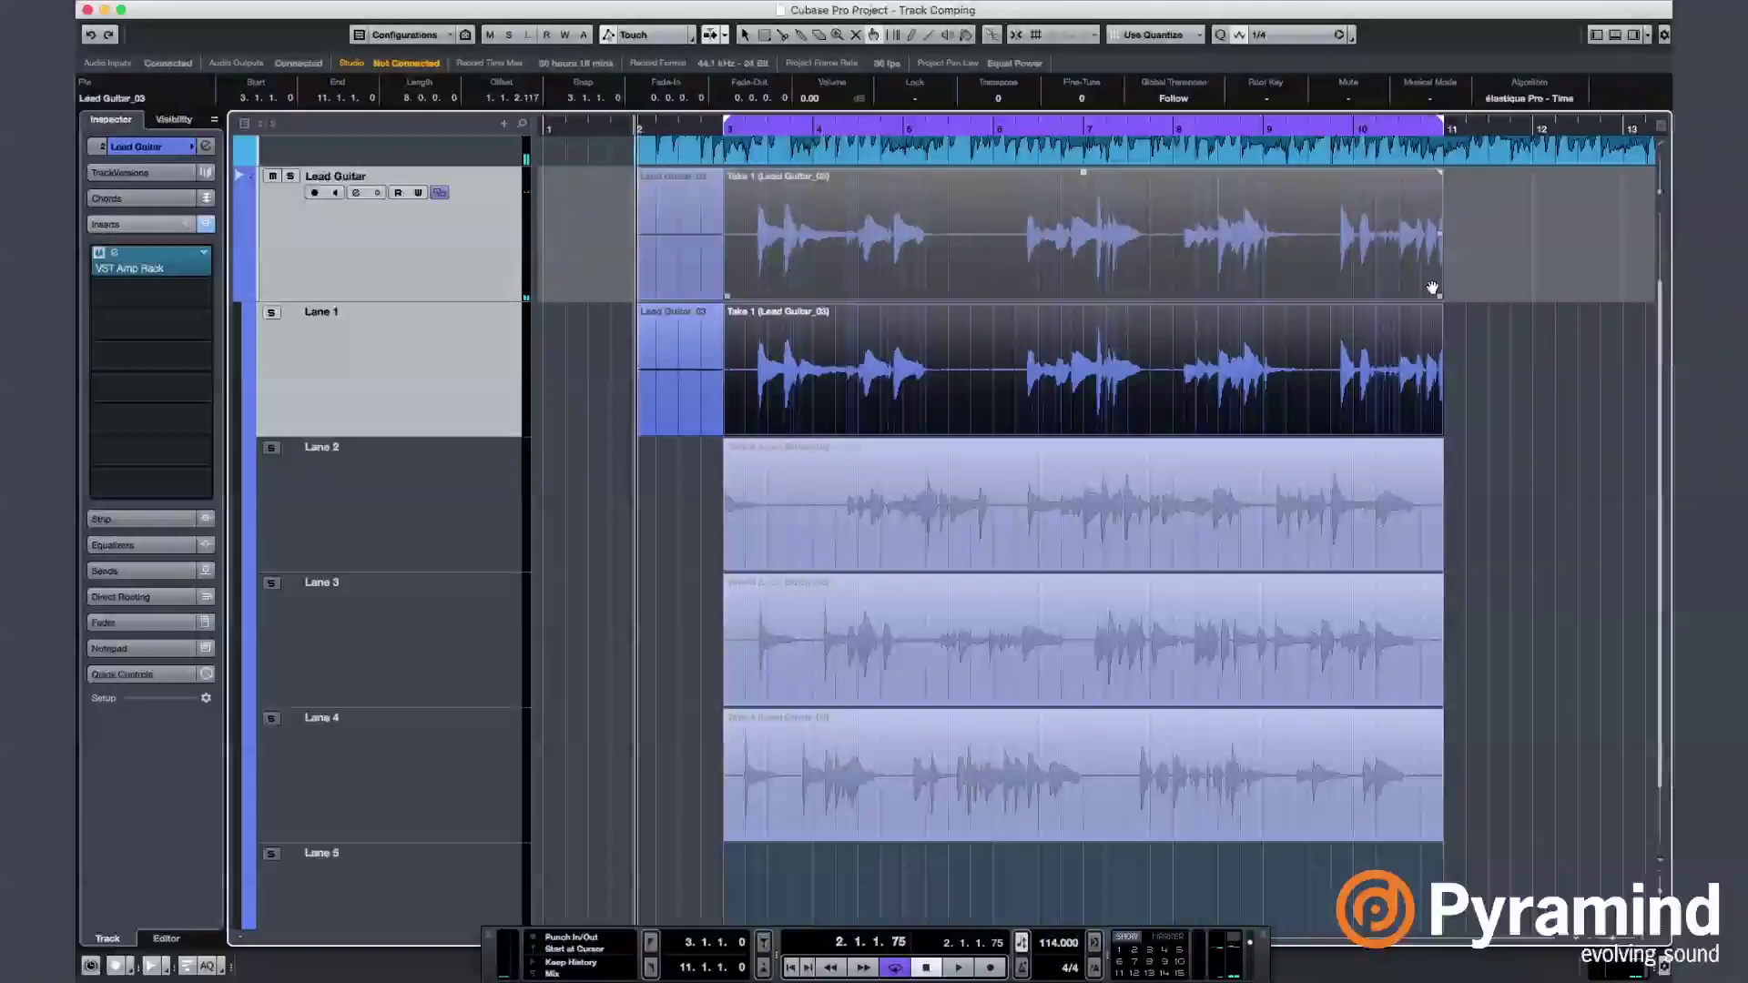
left_click(830, 556)
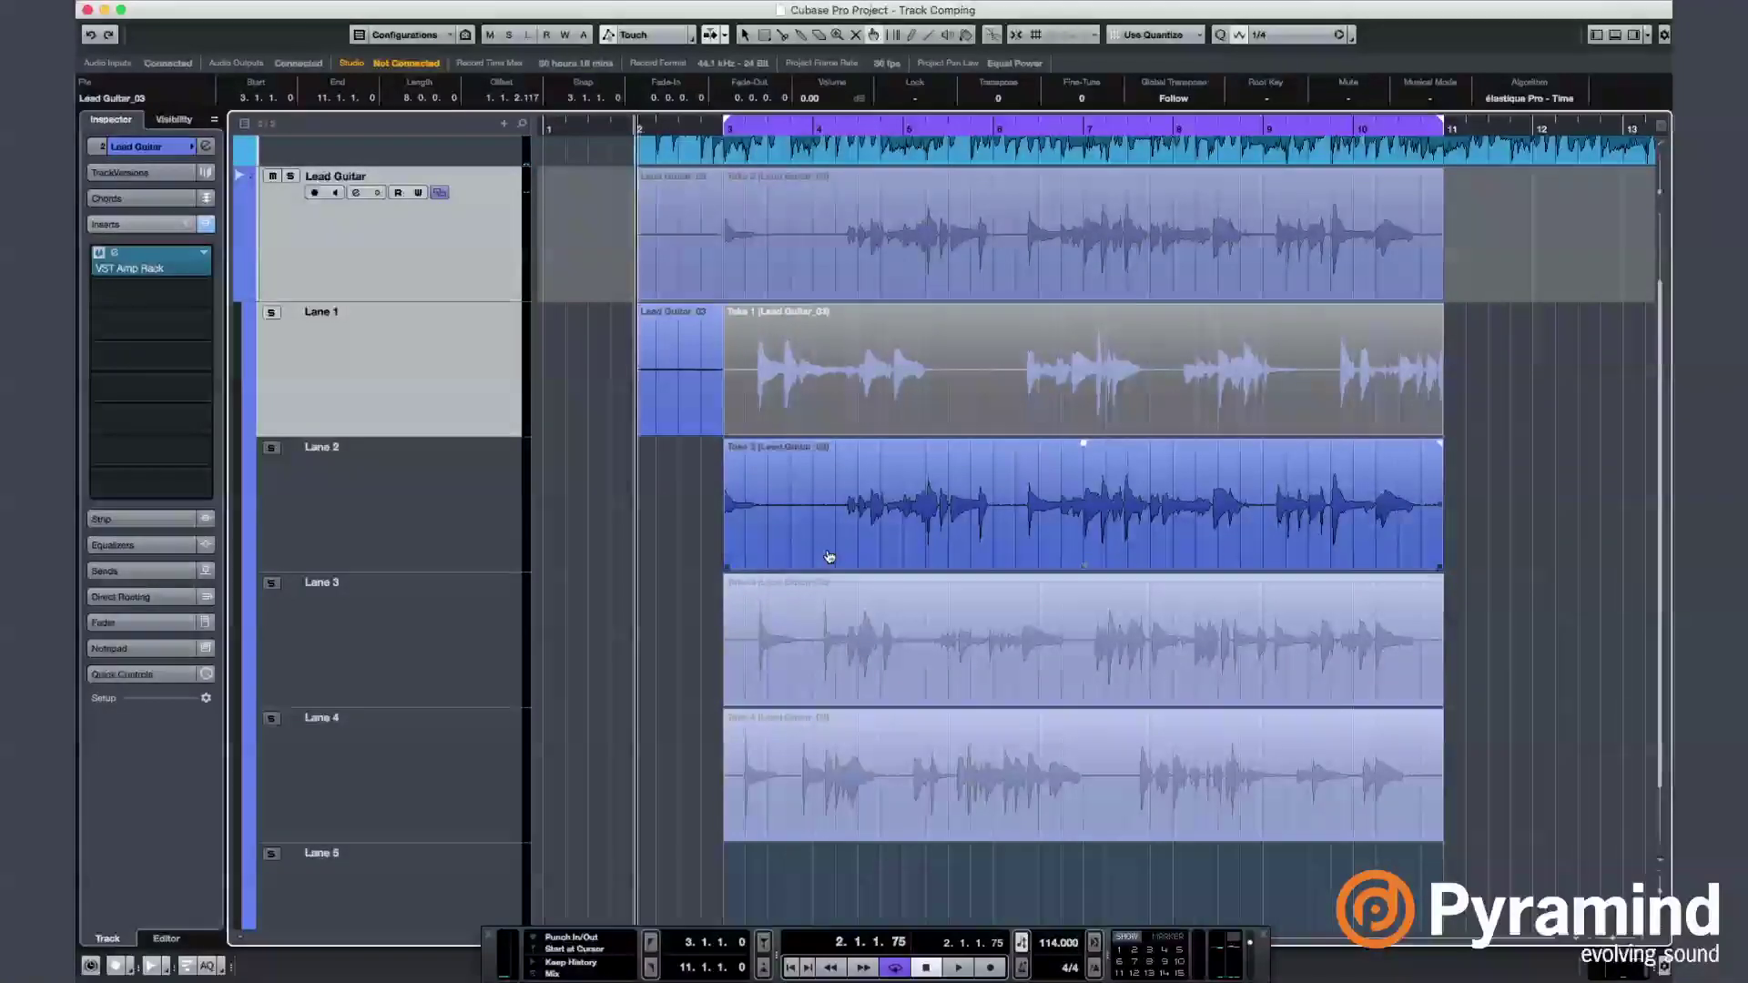
key("space")
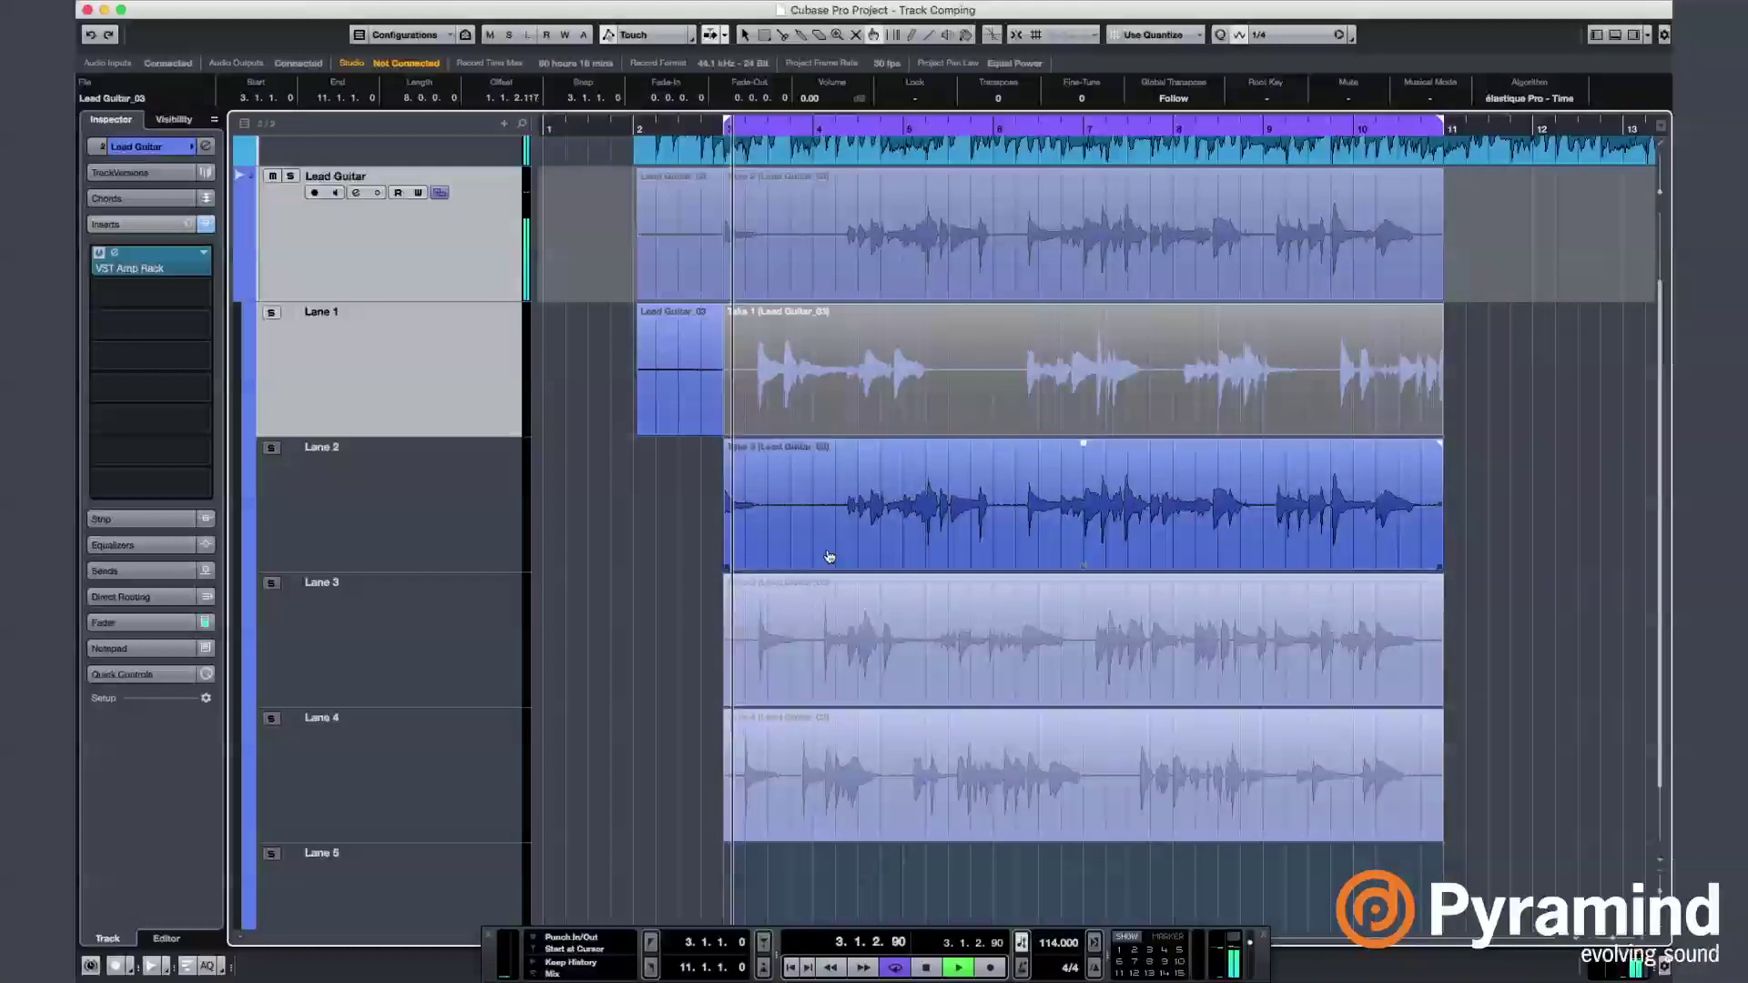
key("space")
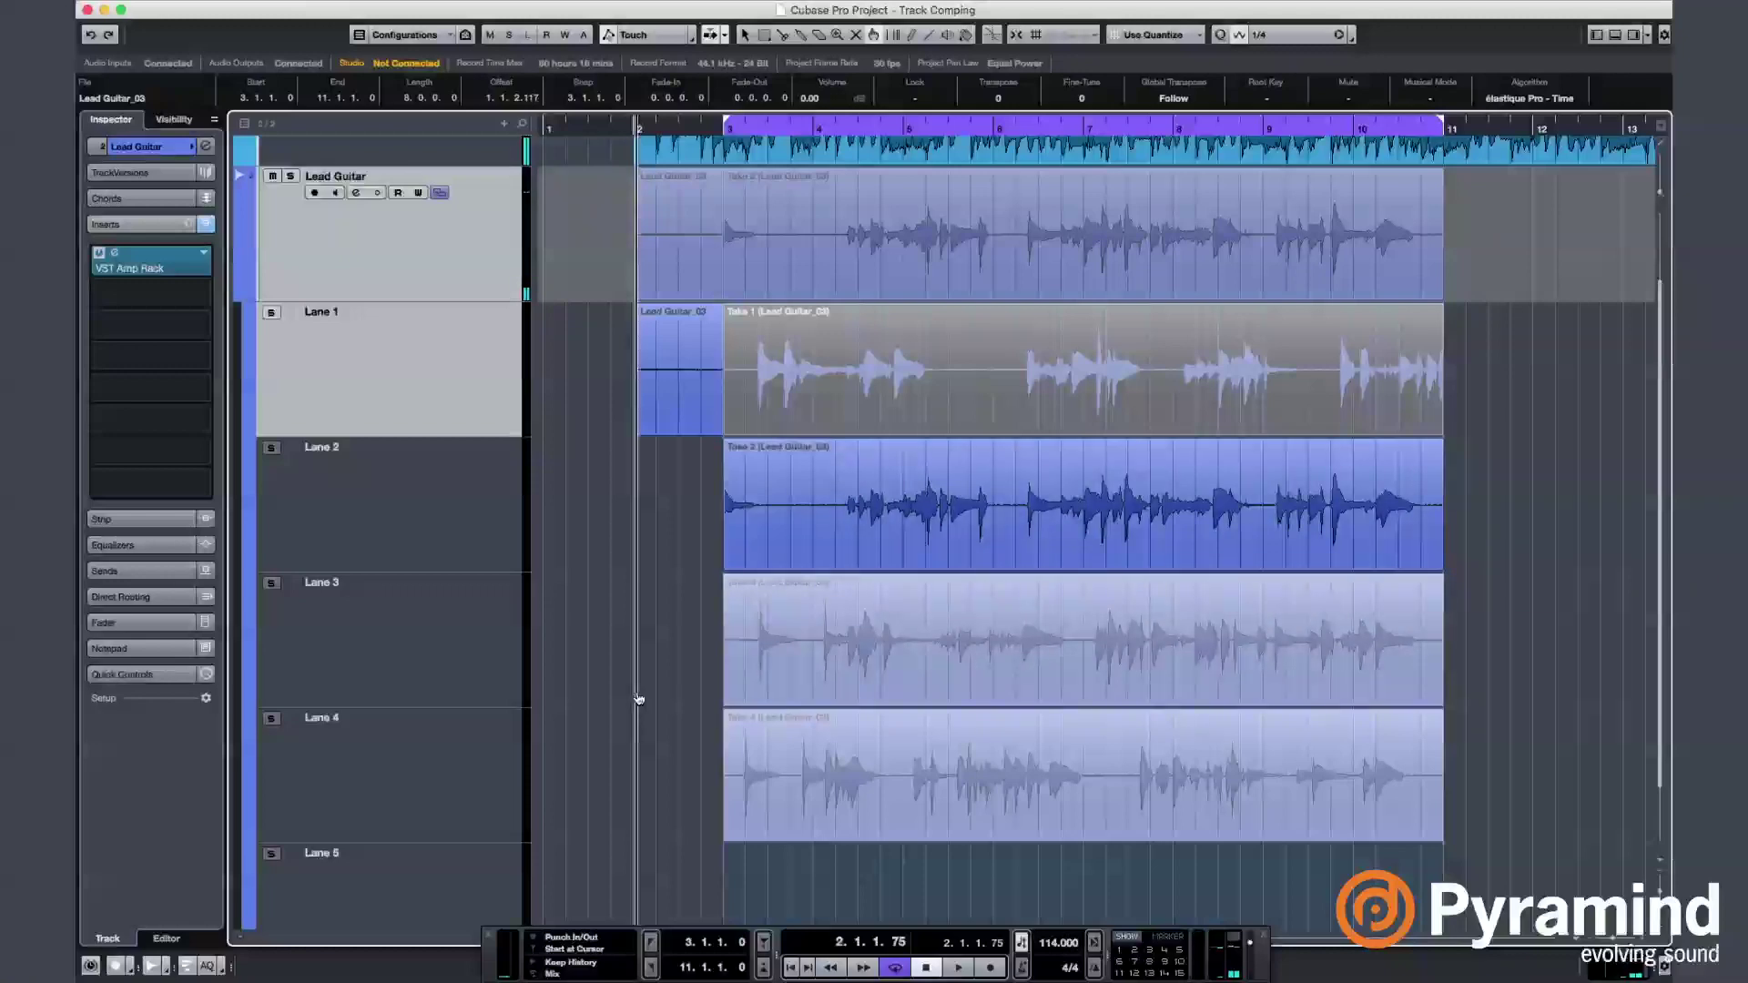
Activate Take 3 on Lane 3, play it with the backing track, then stop.
left_click(802, 669)
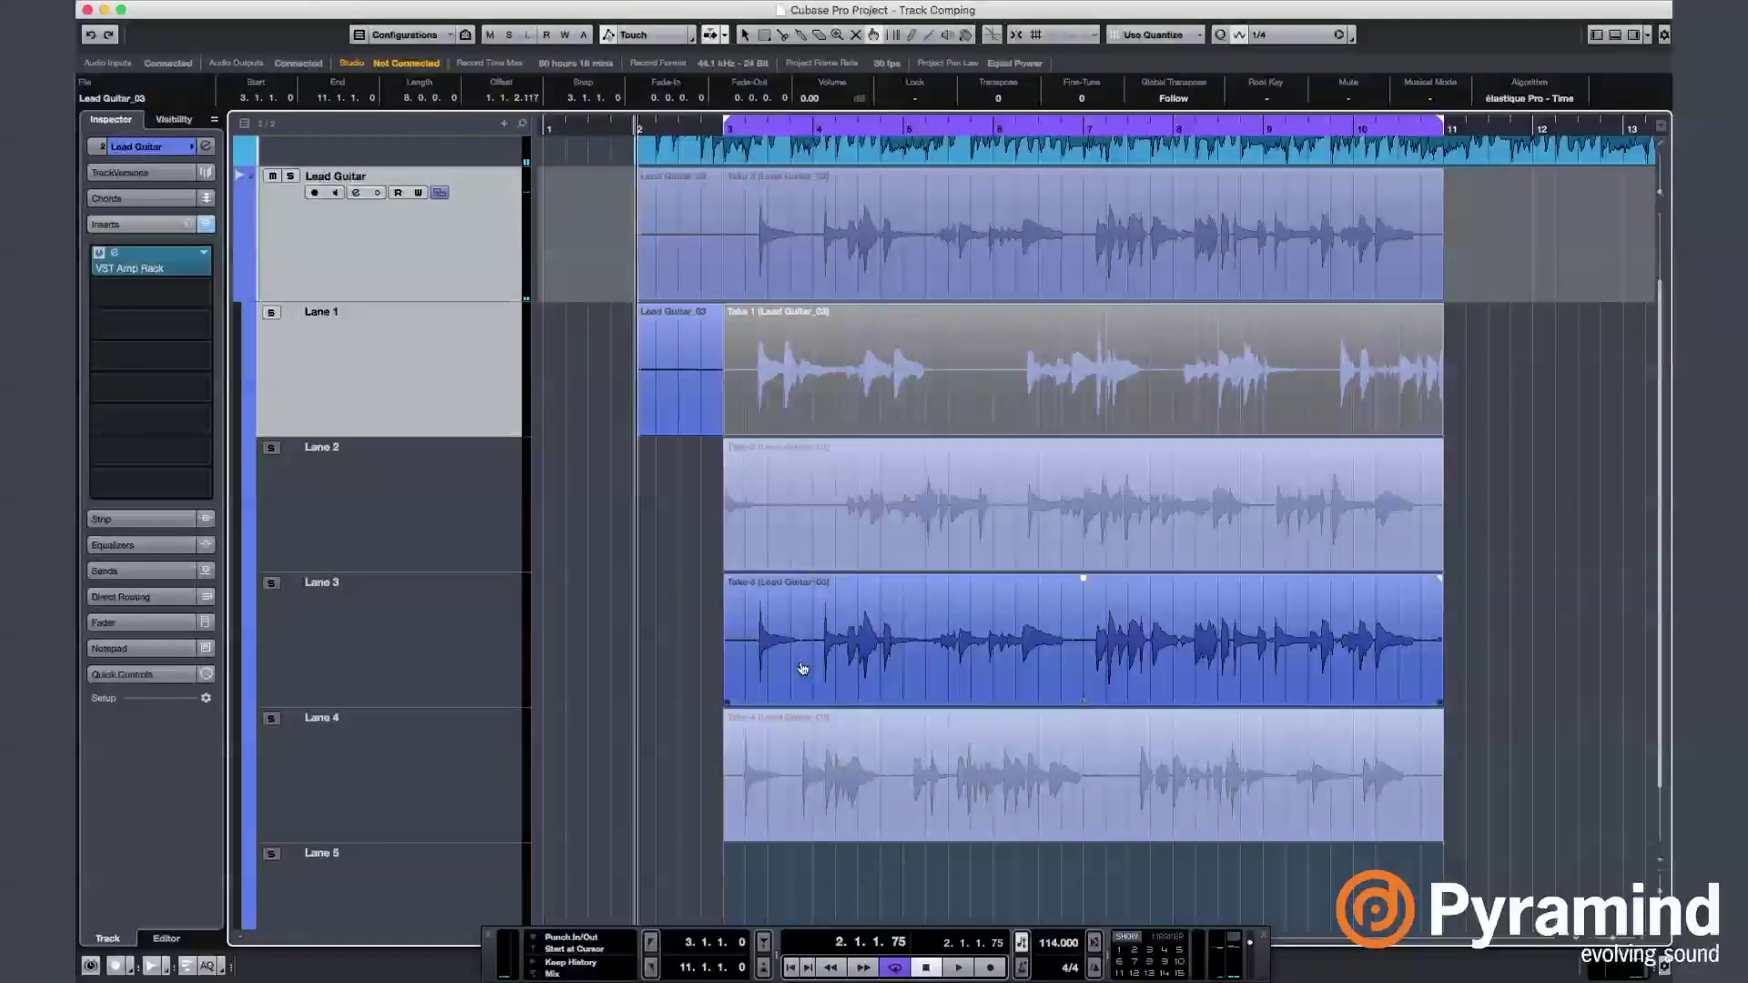
key("space")
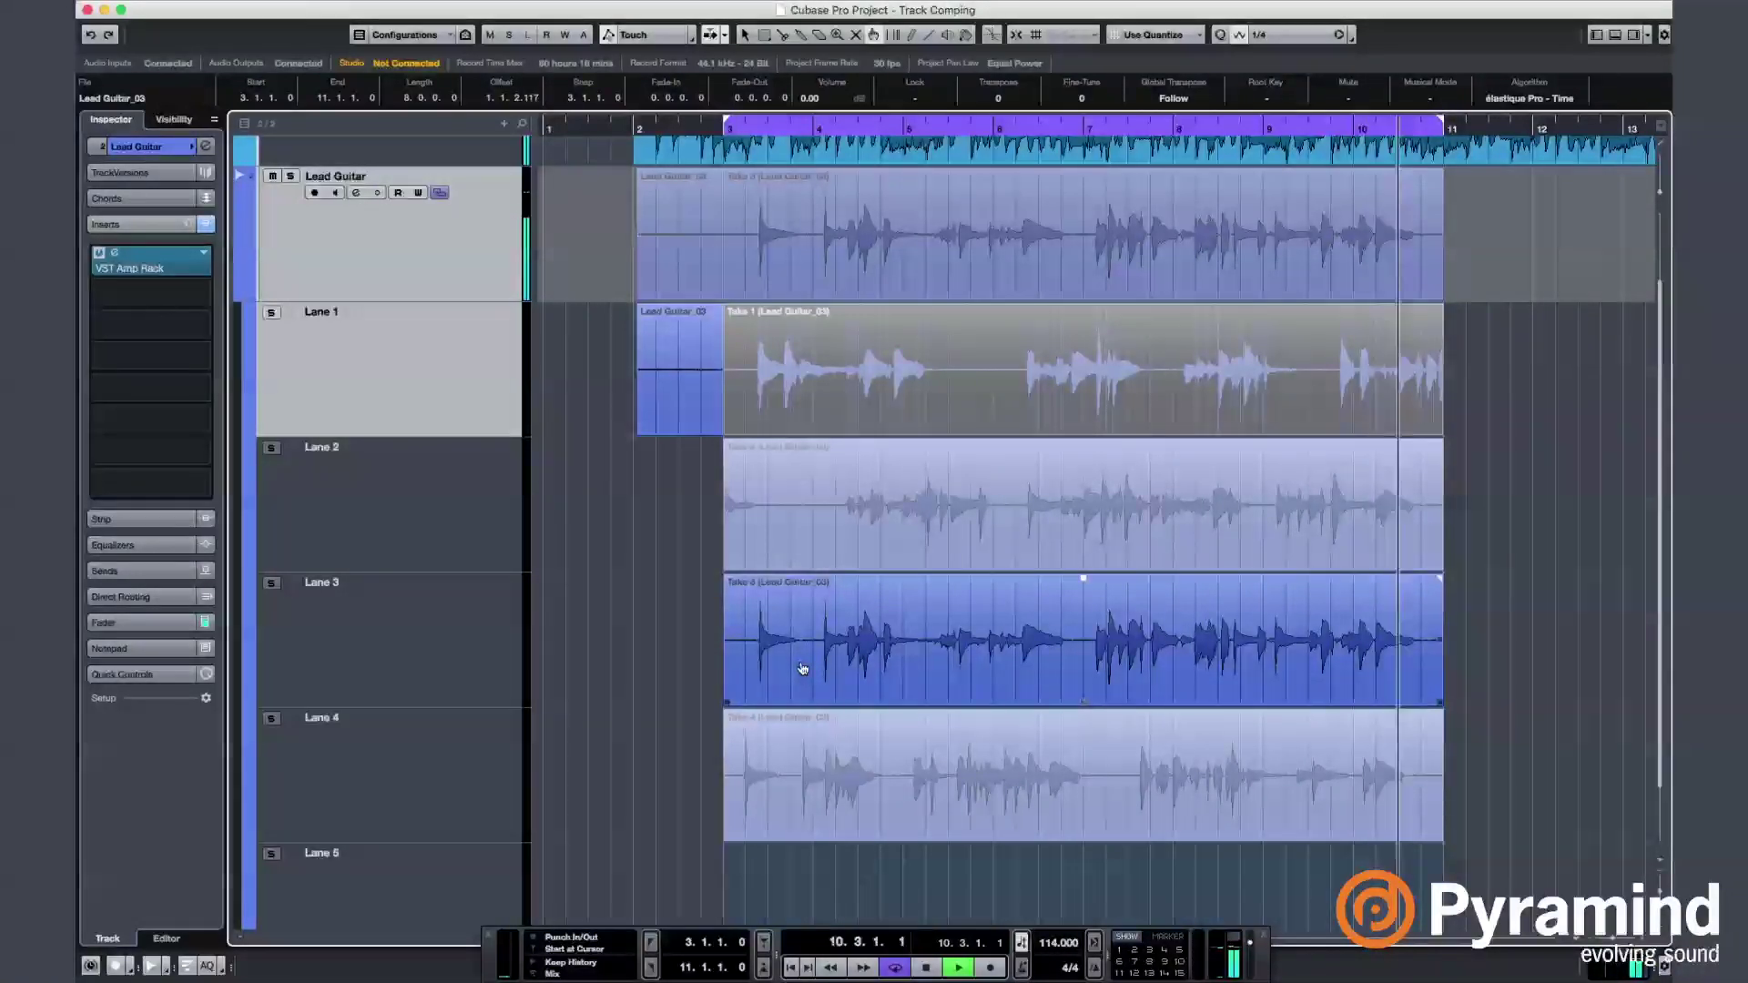
key("space")
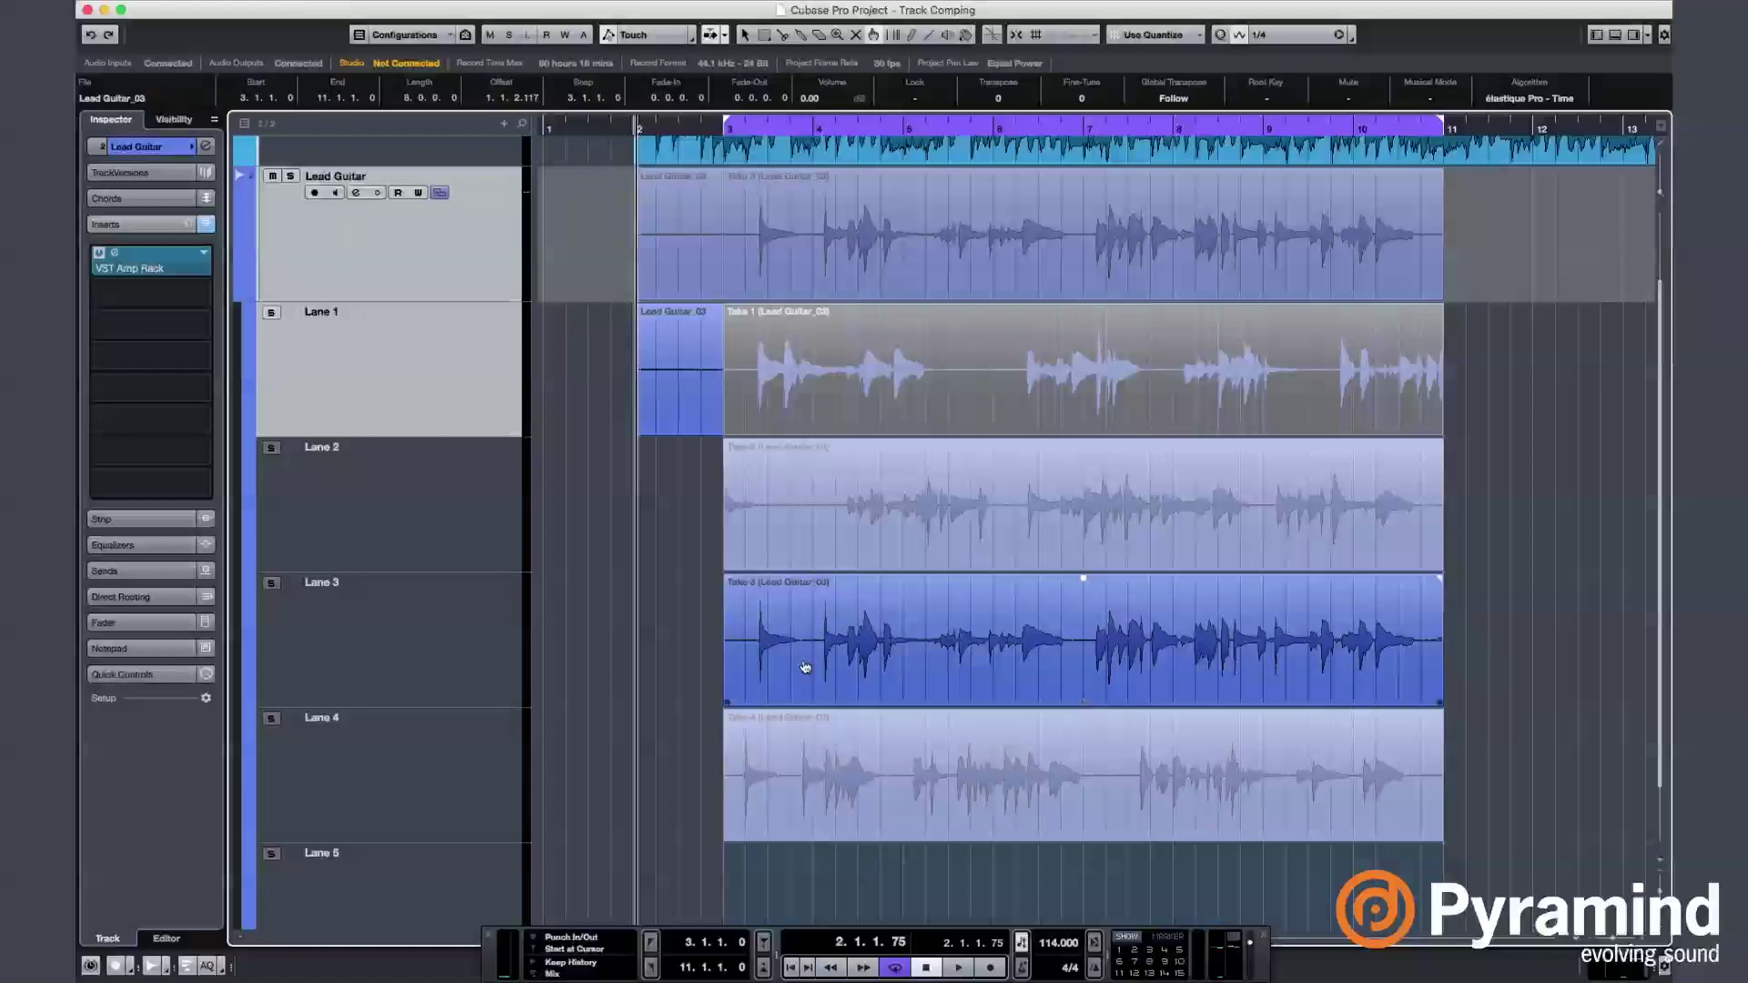
Activate Take 4 on Lane 4, play it with the backing track, then stop.
left_click(882, 802)
key("space")
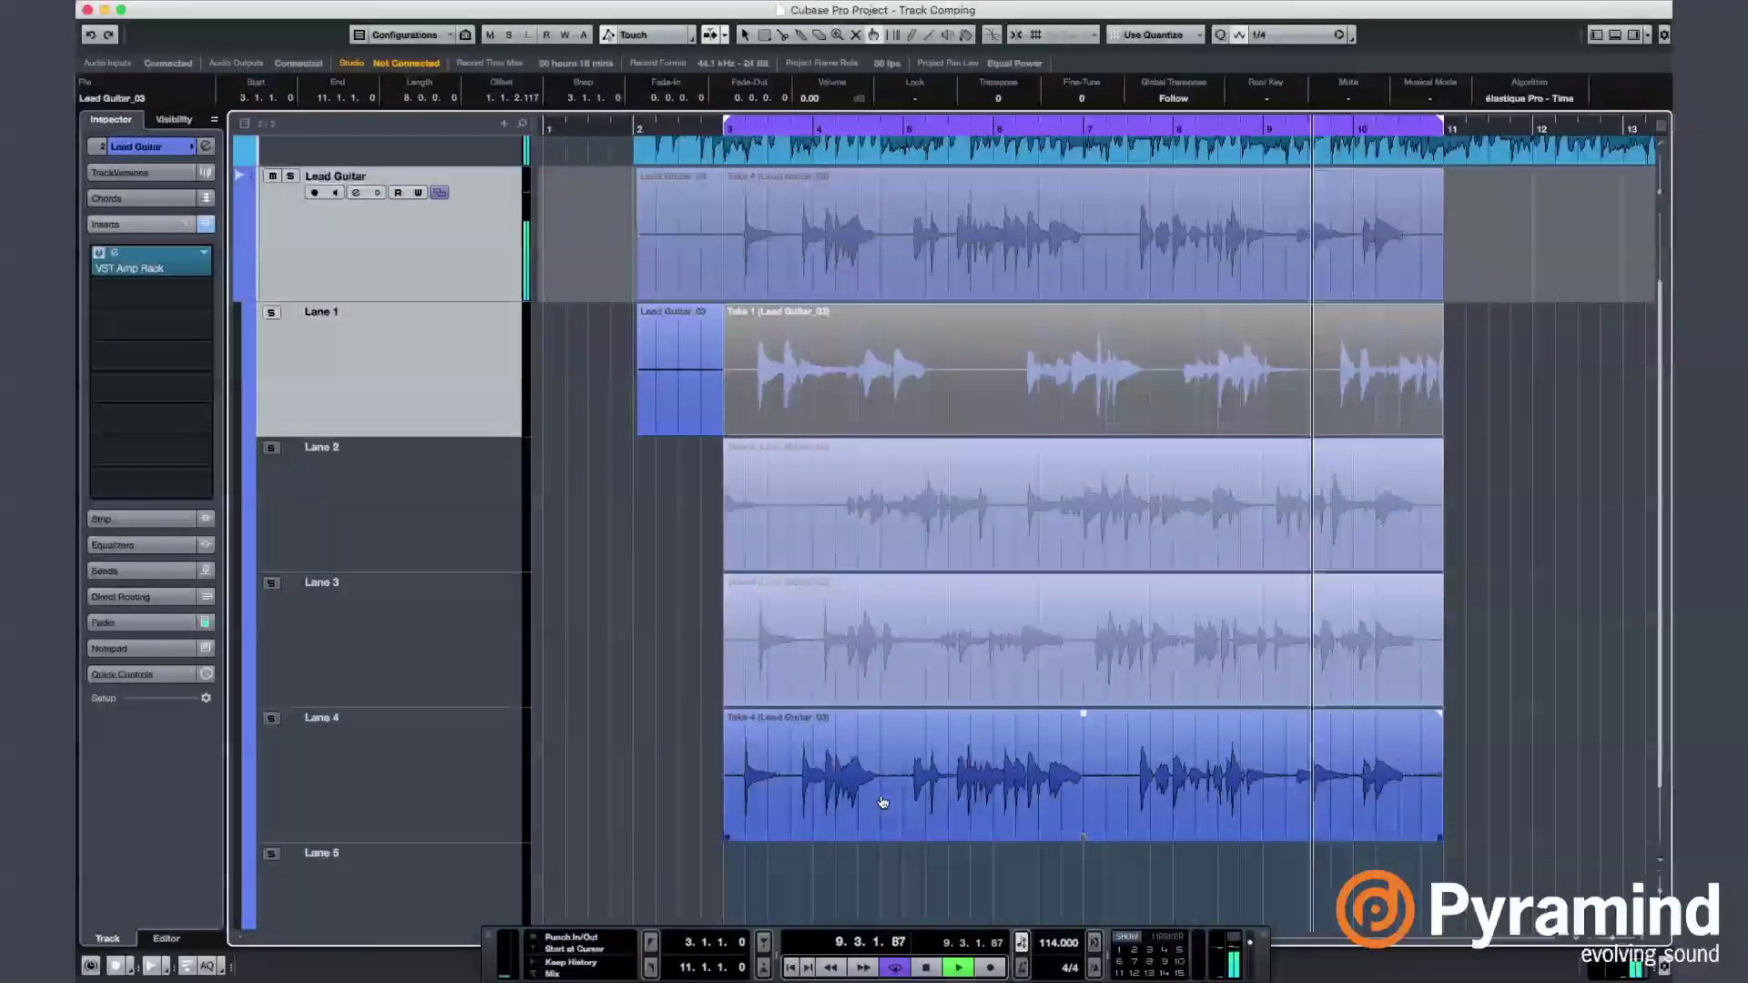
key("space")
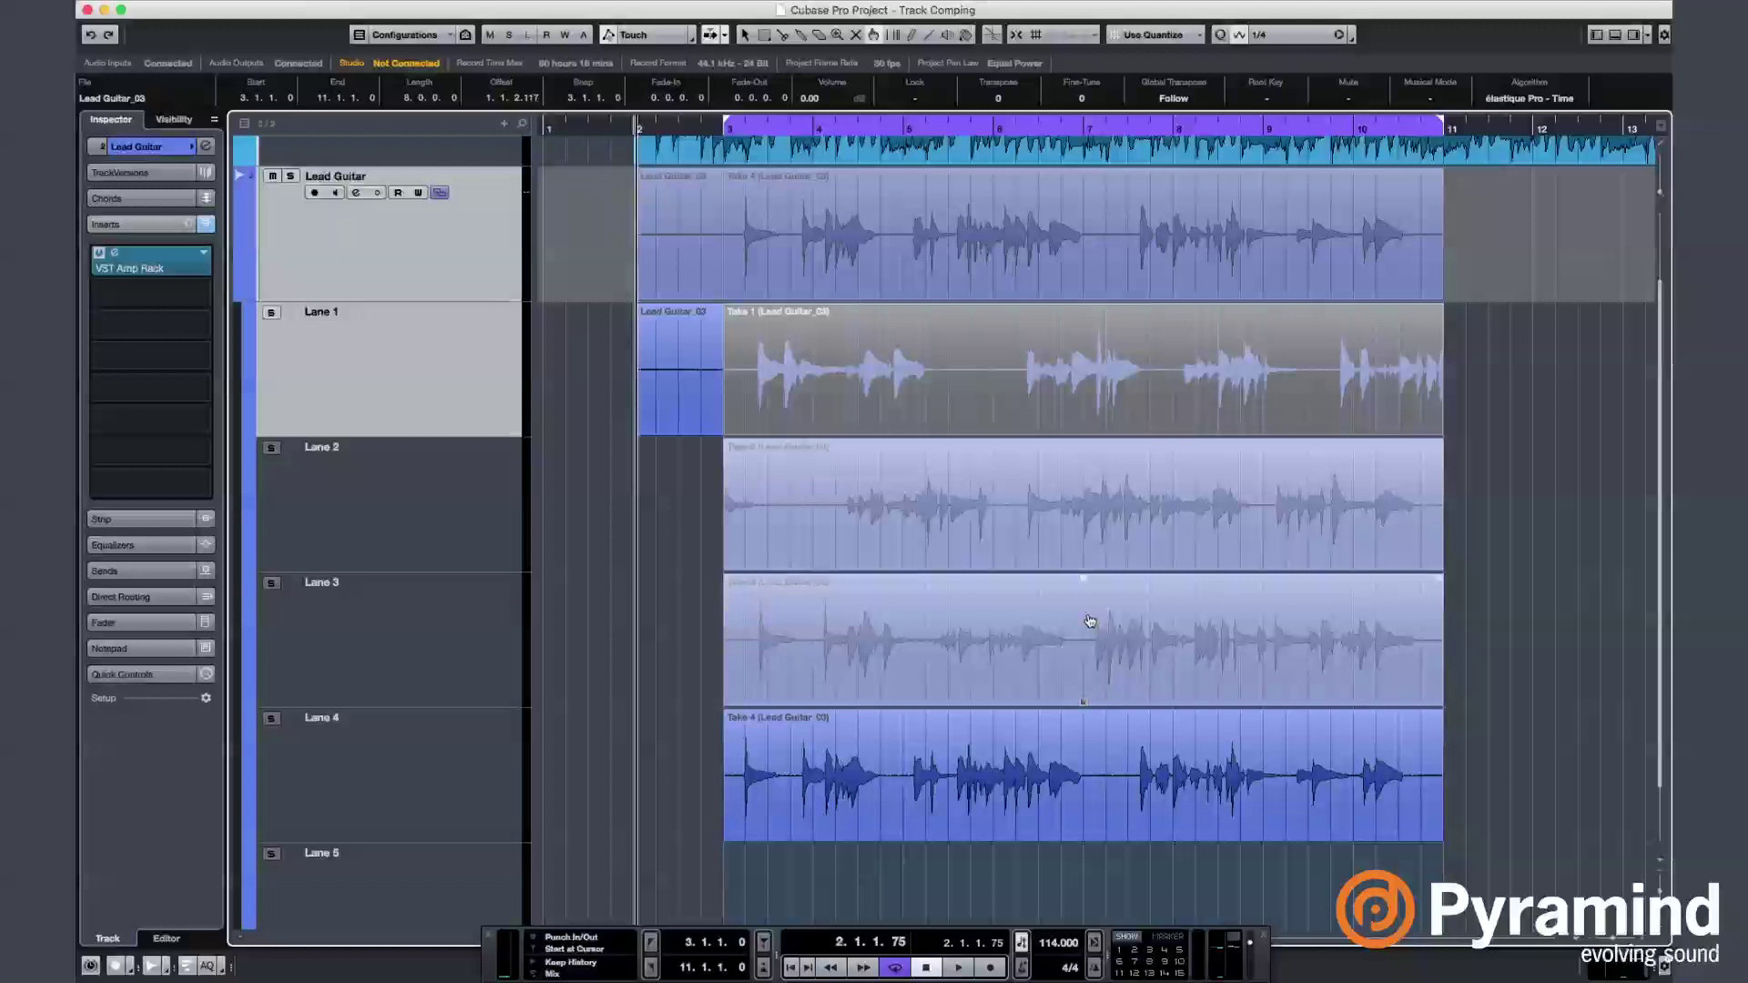
Comp Take 3 into bars 7–9 over Take 4 and play the comp from bar 3.
left_click_drag(1088, 604, 1270, 658)
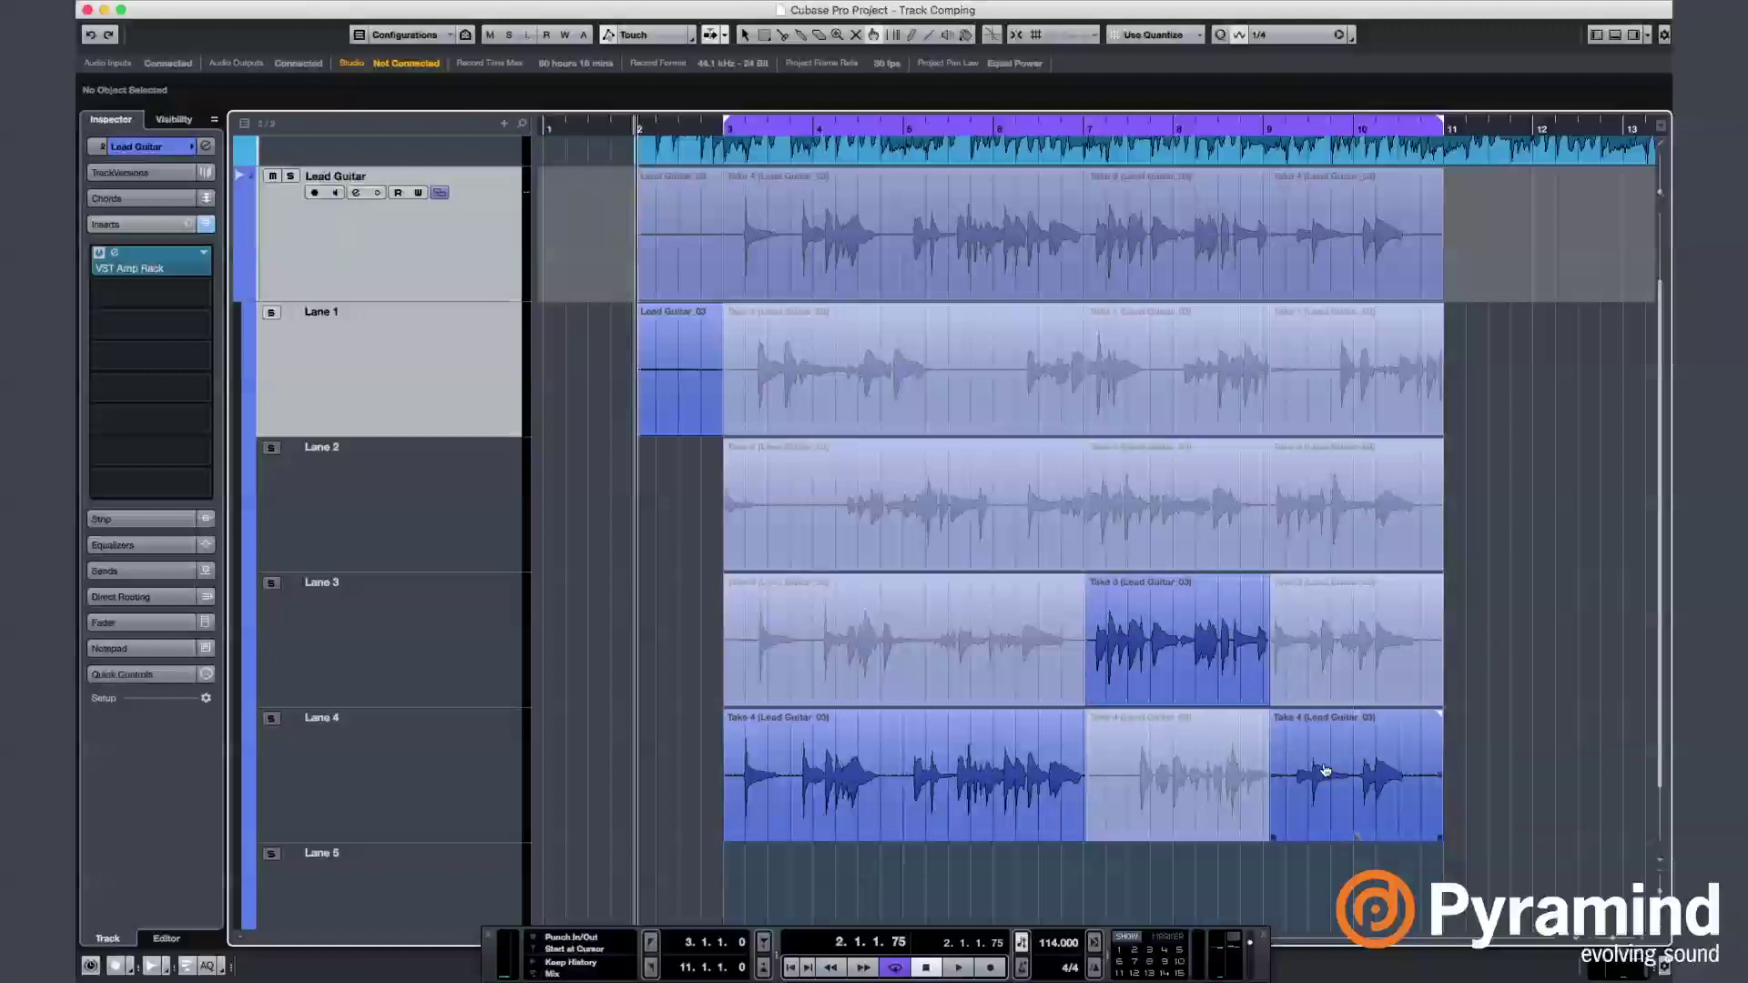
left_click(718, 132)
key("space")
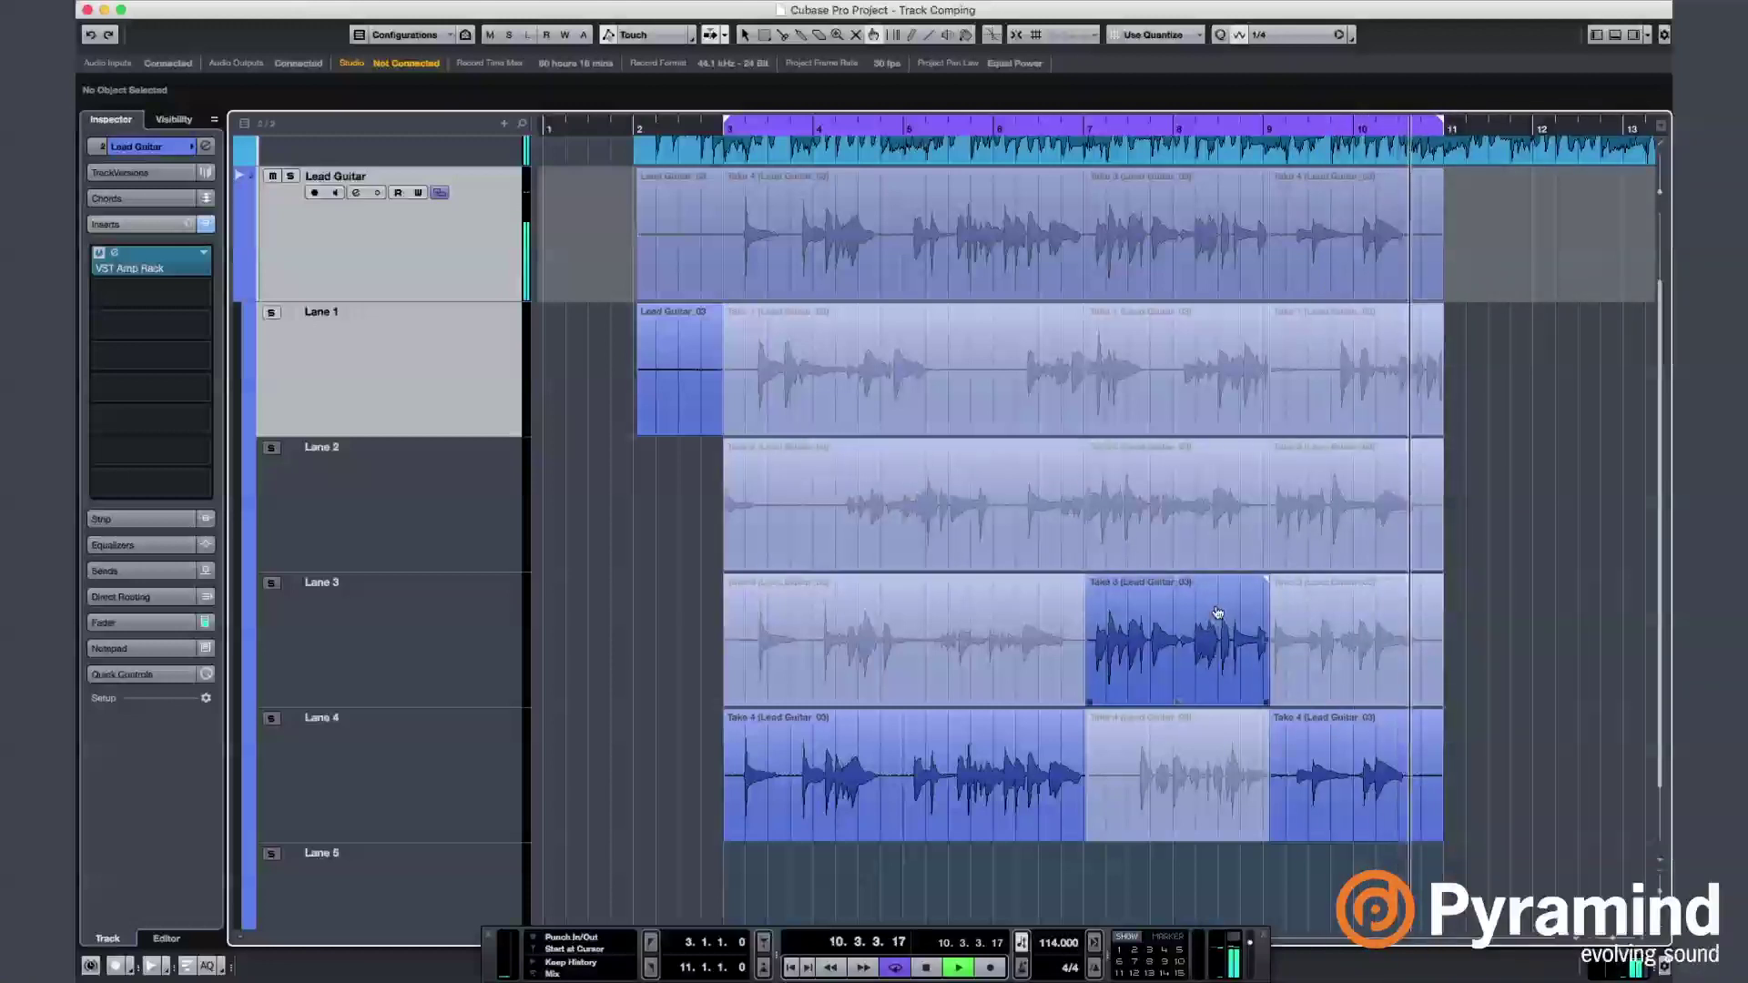
Stop playback and replay the comp from bar 3.
key("space")
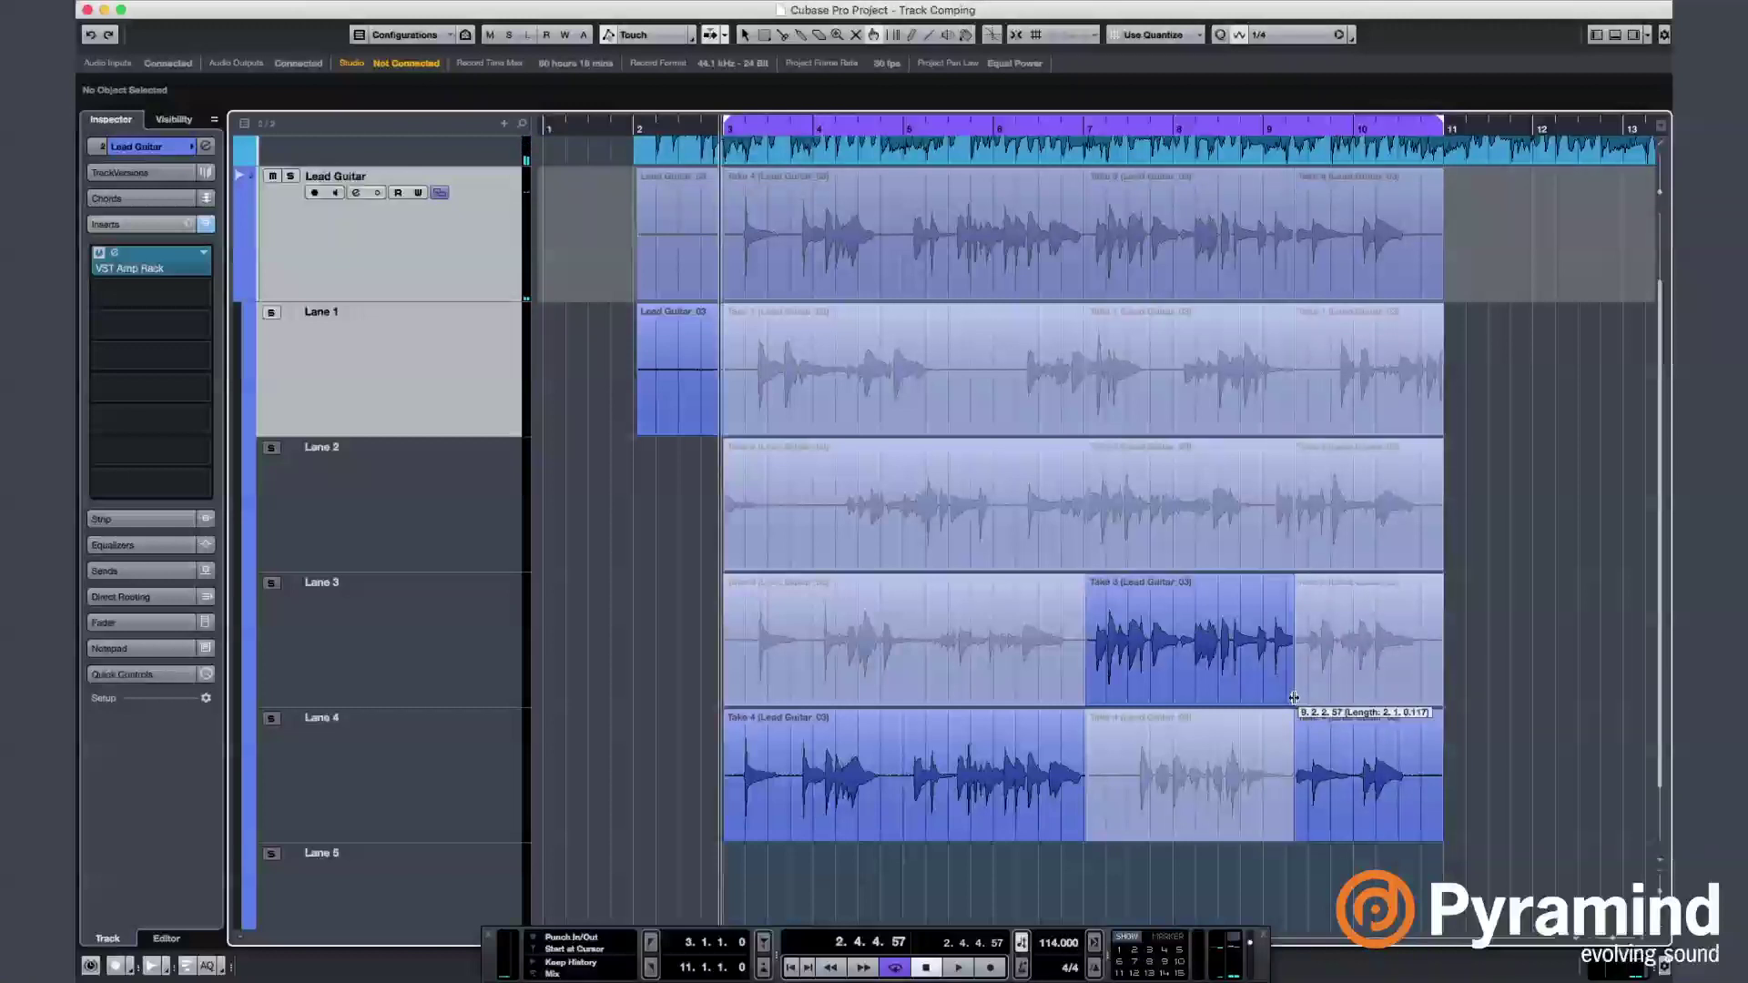
left_click(1294, 697)
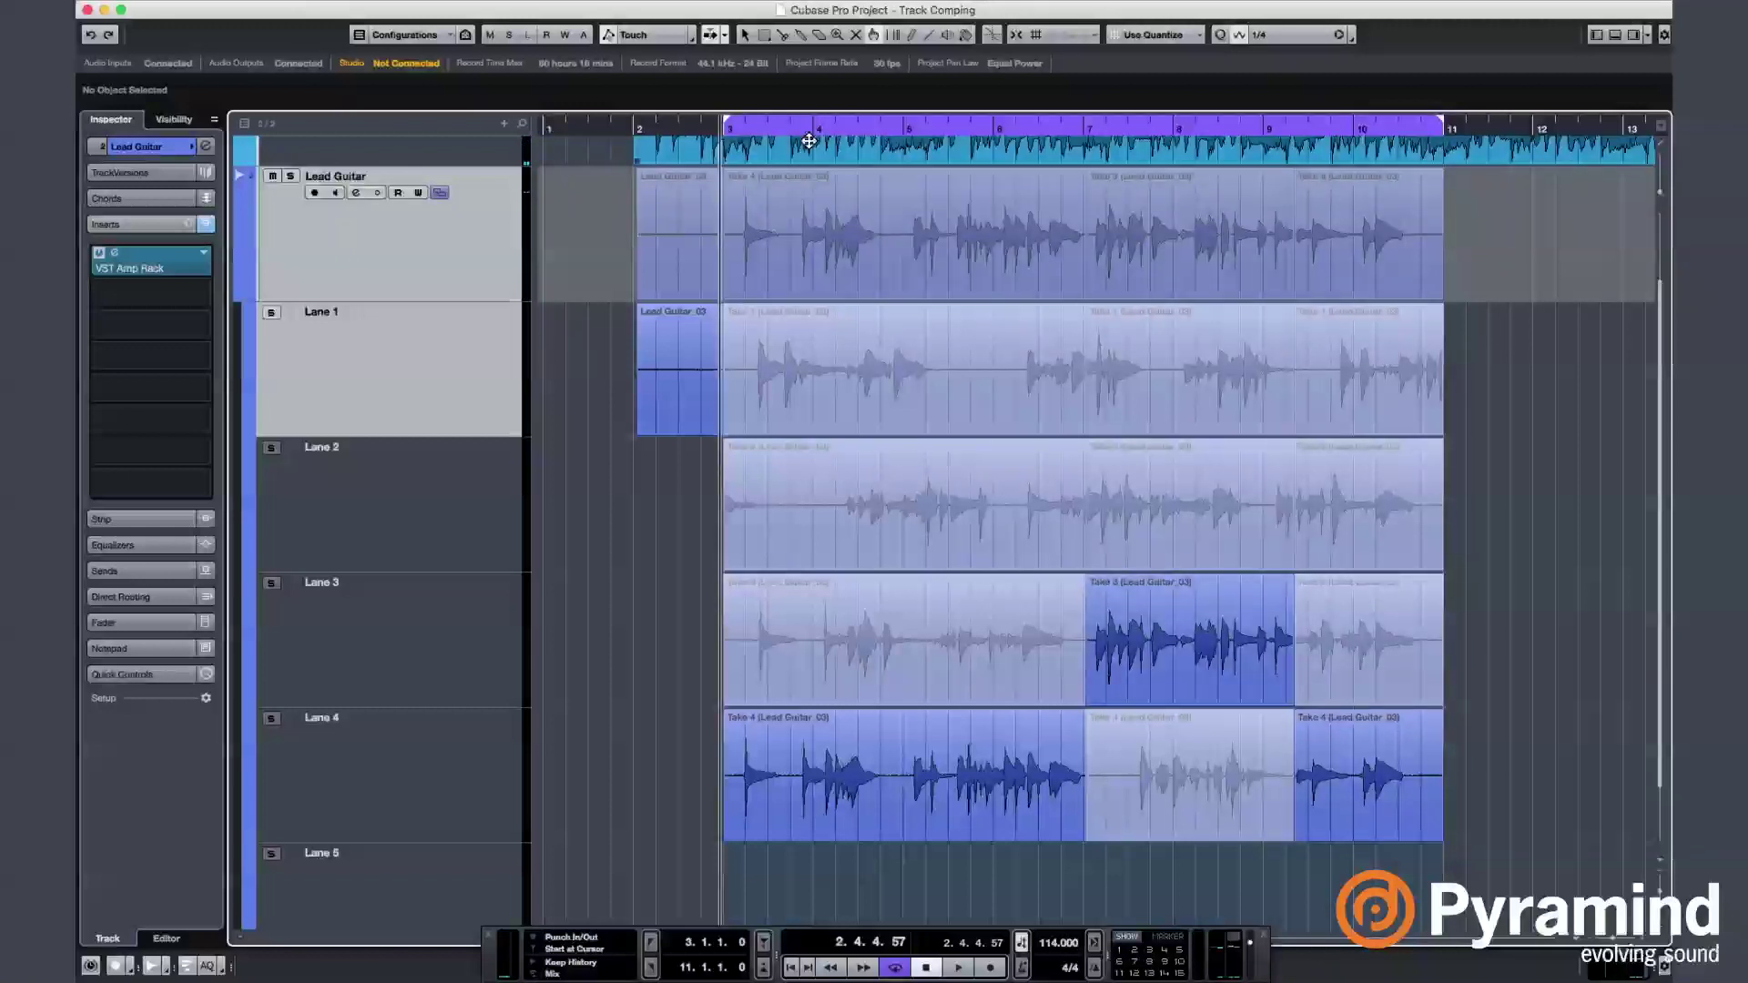
key("space")
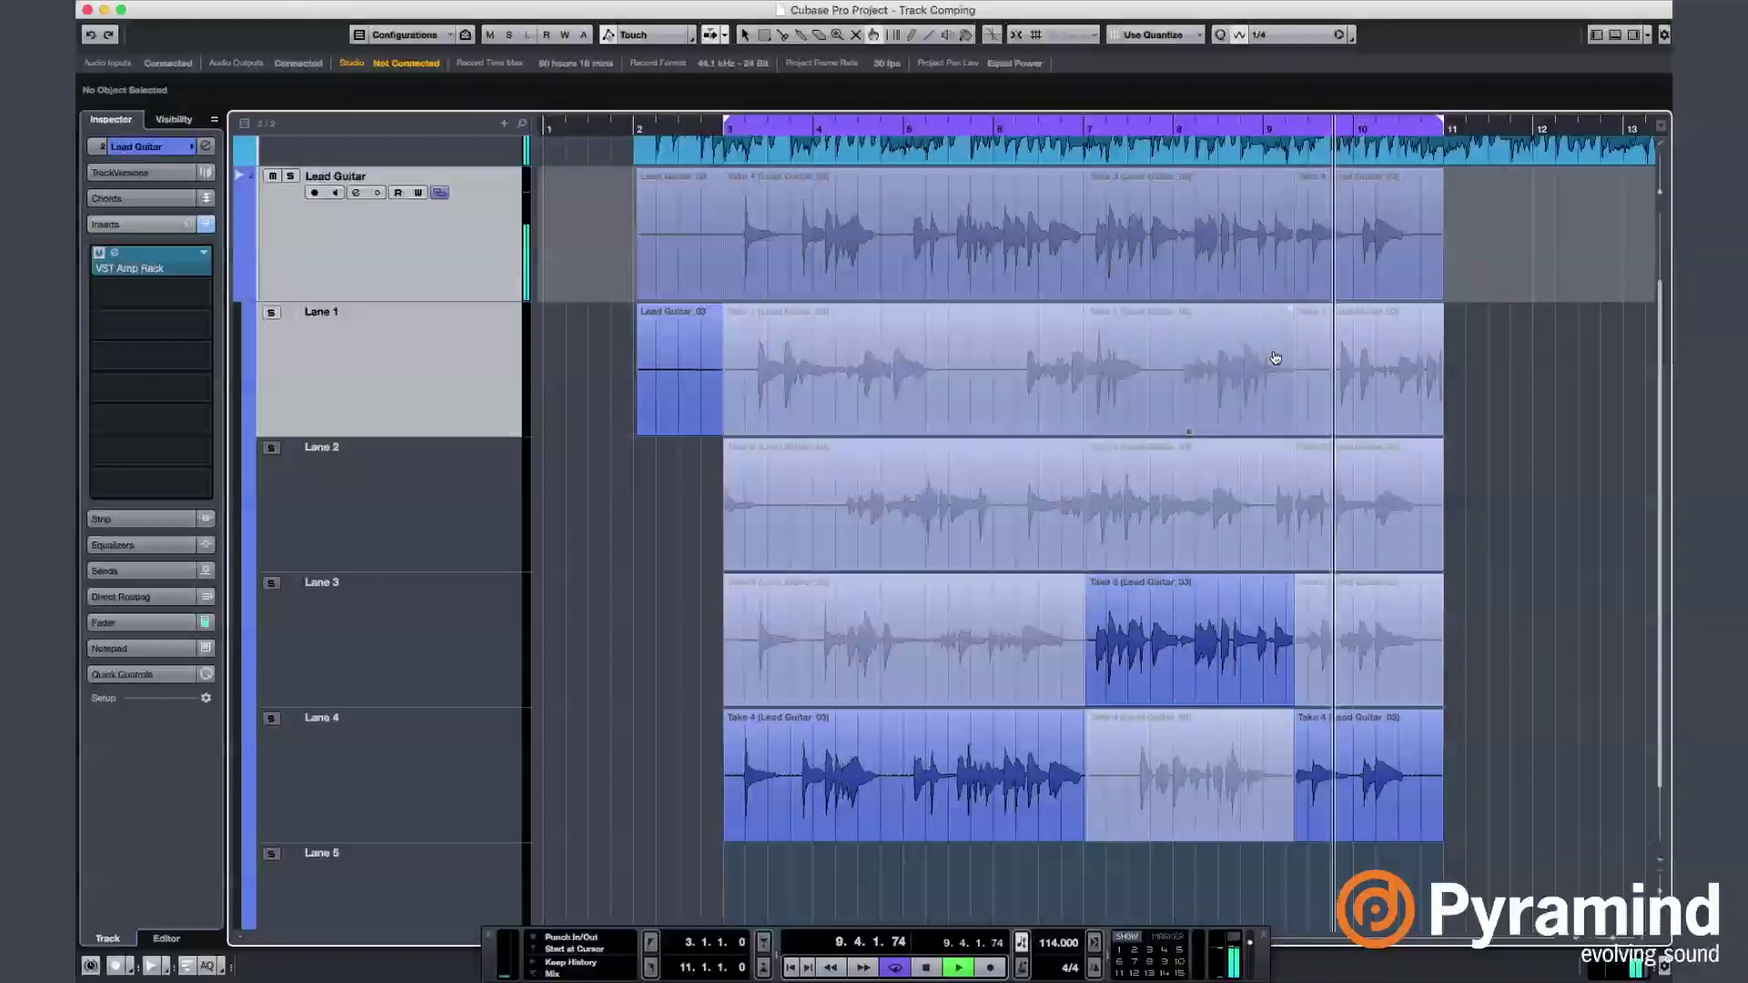
key("space")
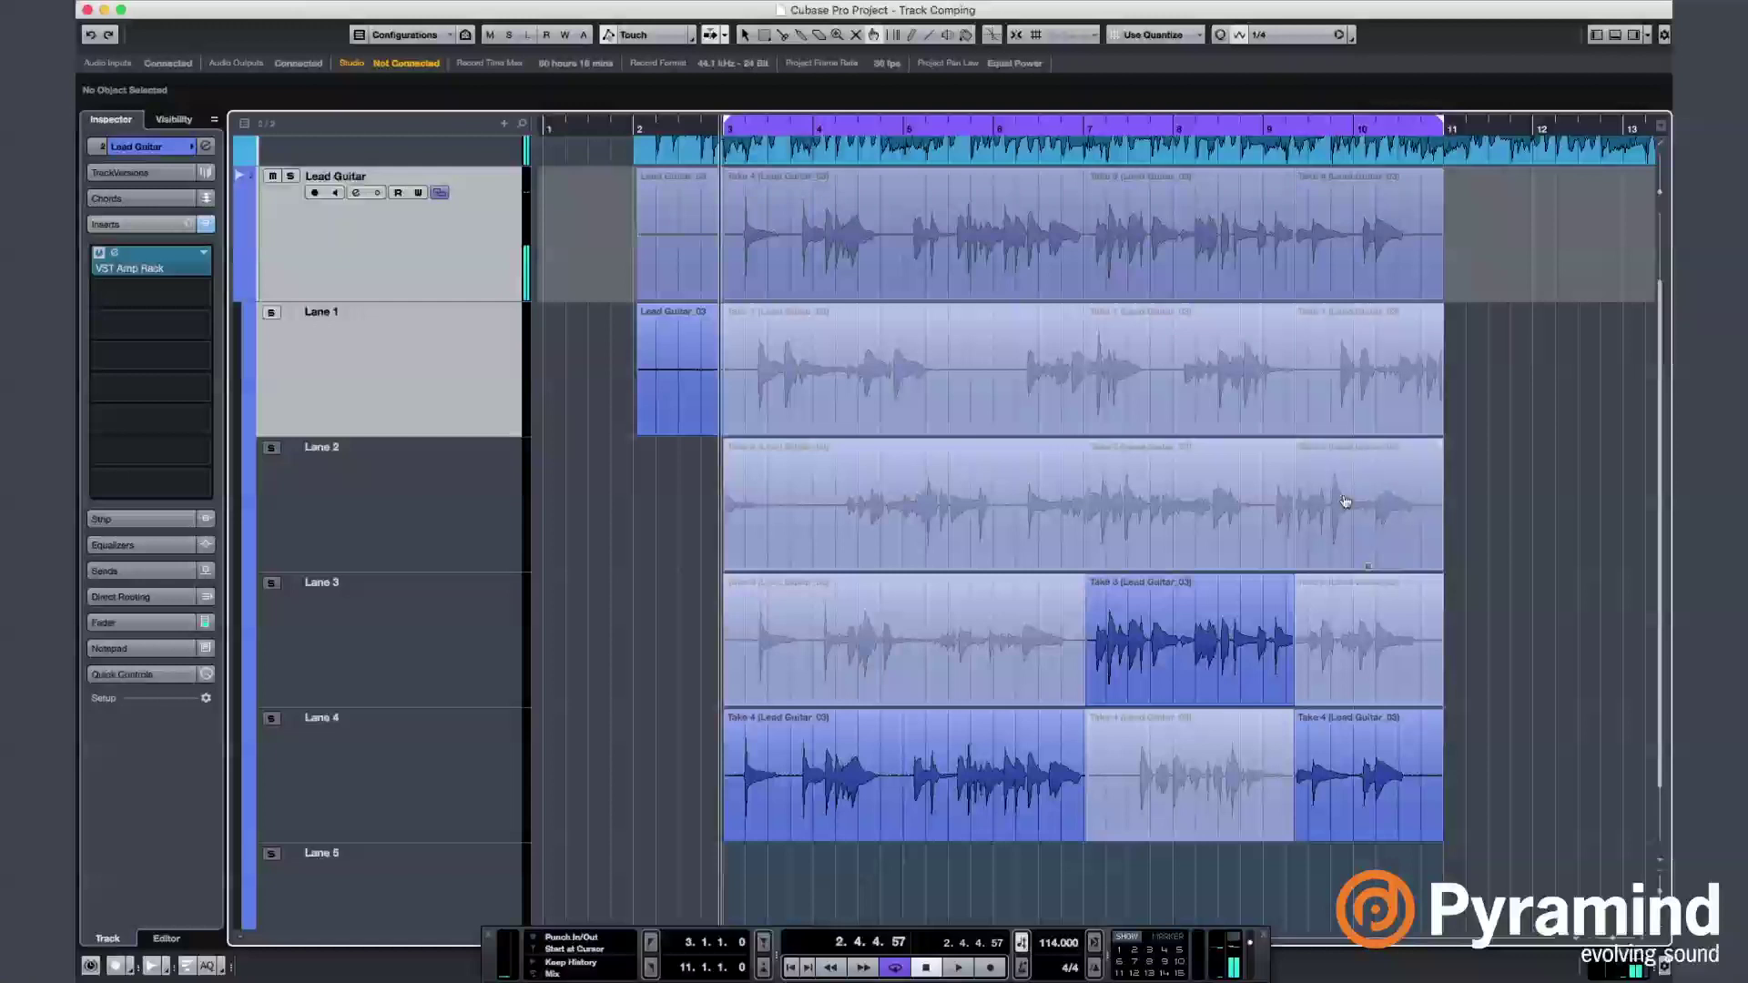
Comp Take 2 over the final bars 9–11 and audition from bar 8.
left_click_drag(1273, 472, 1425, 496)
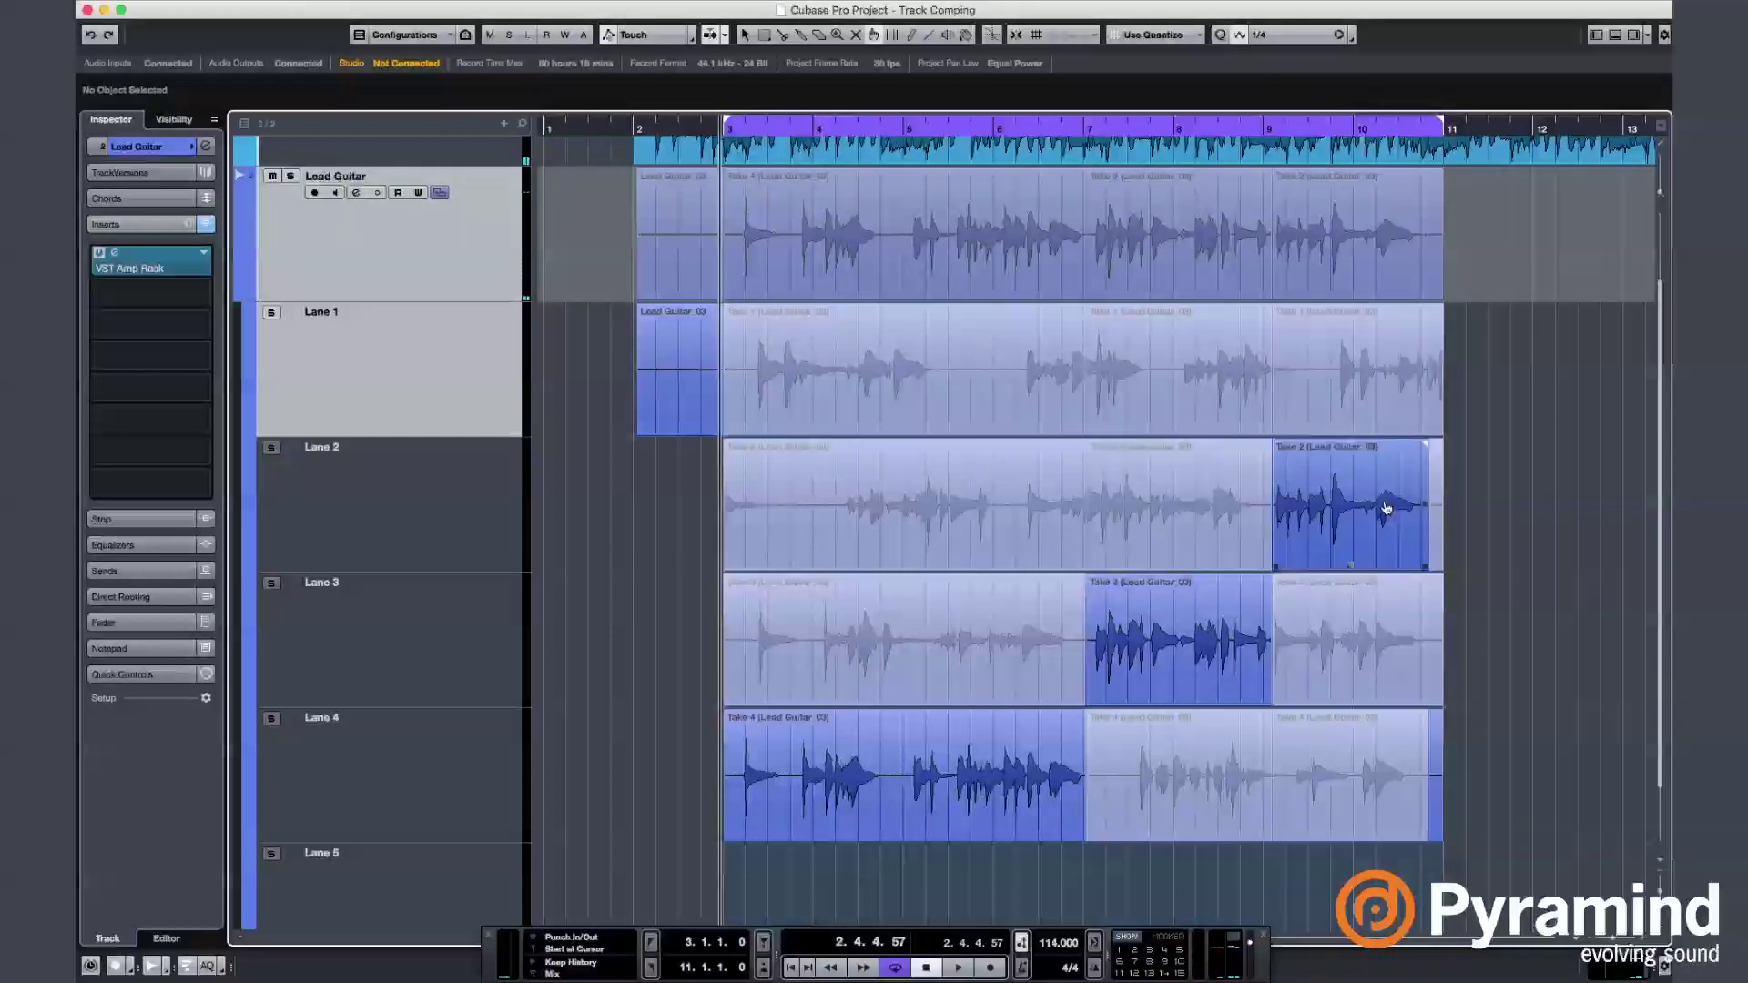
left_click(1196, 129)
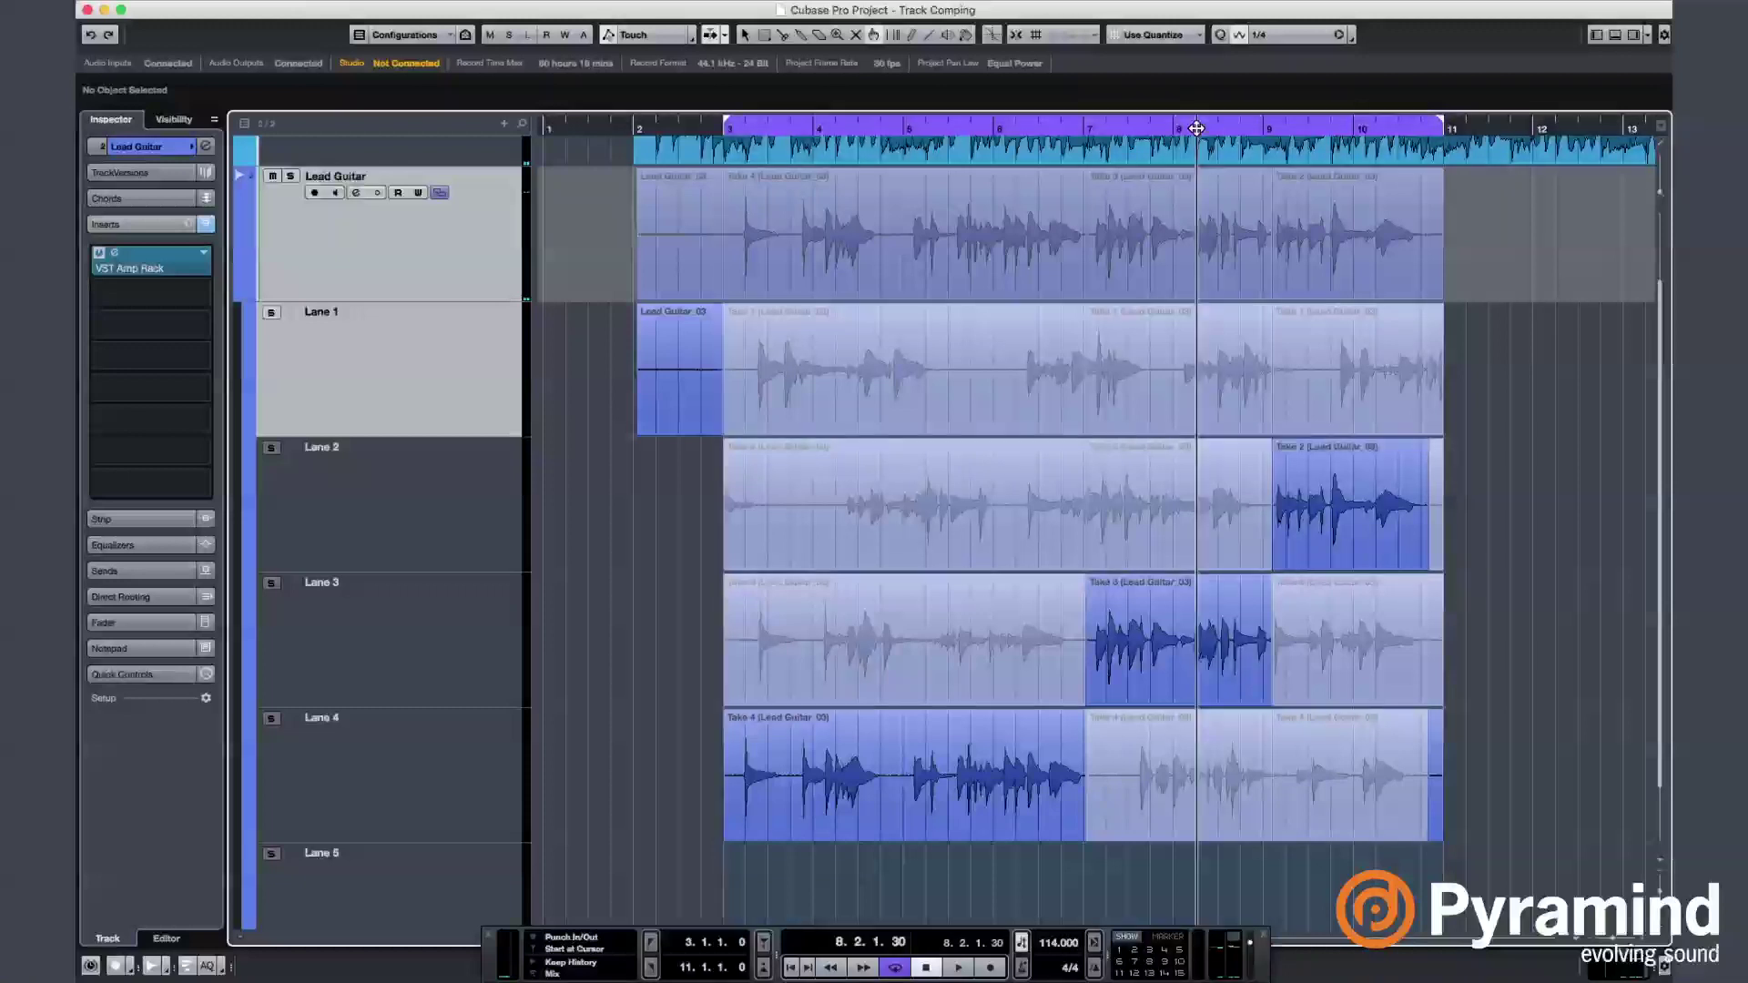
key("space")
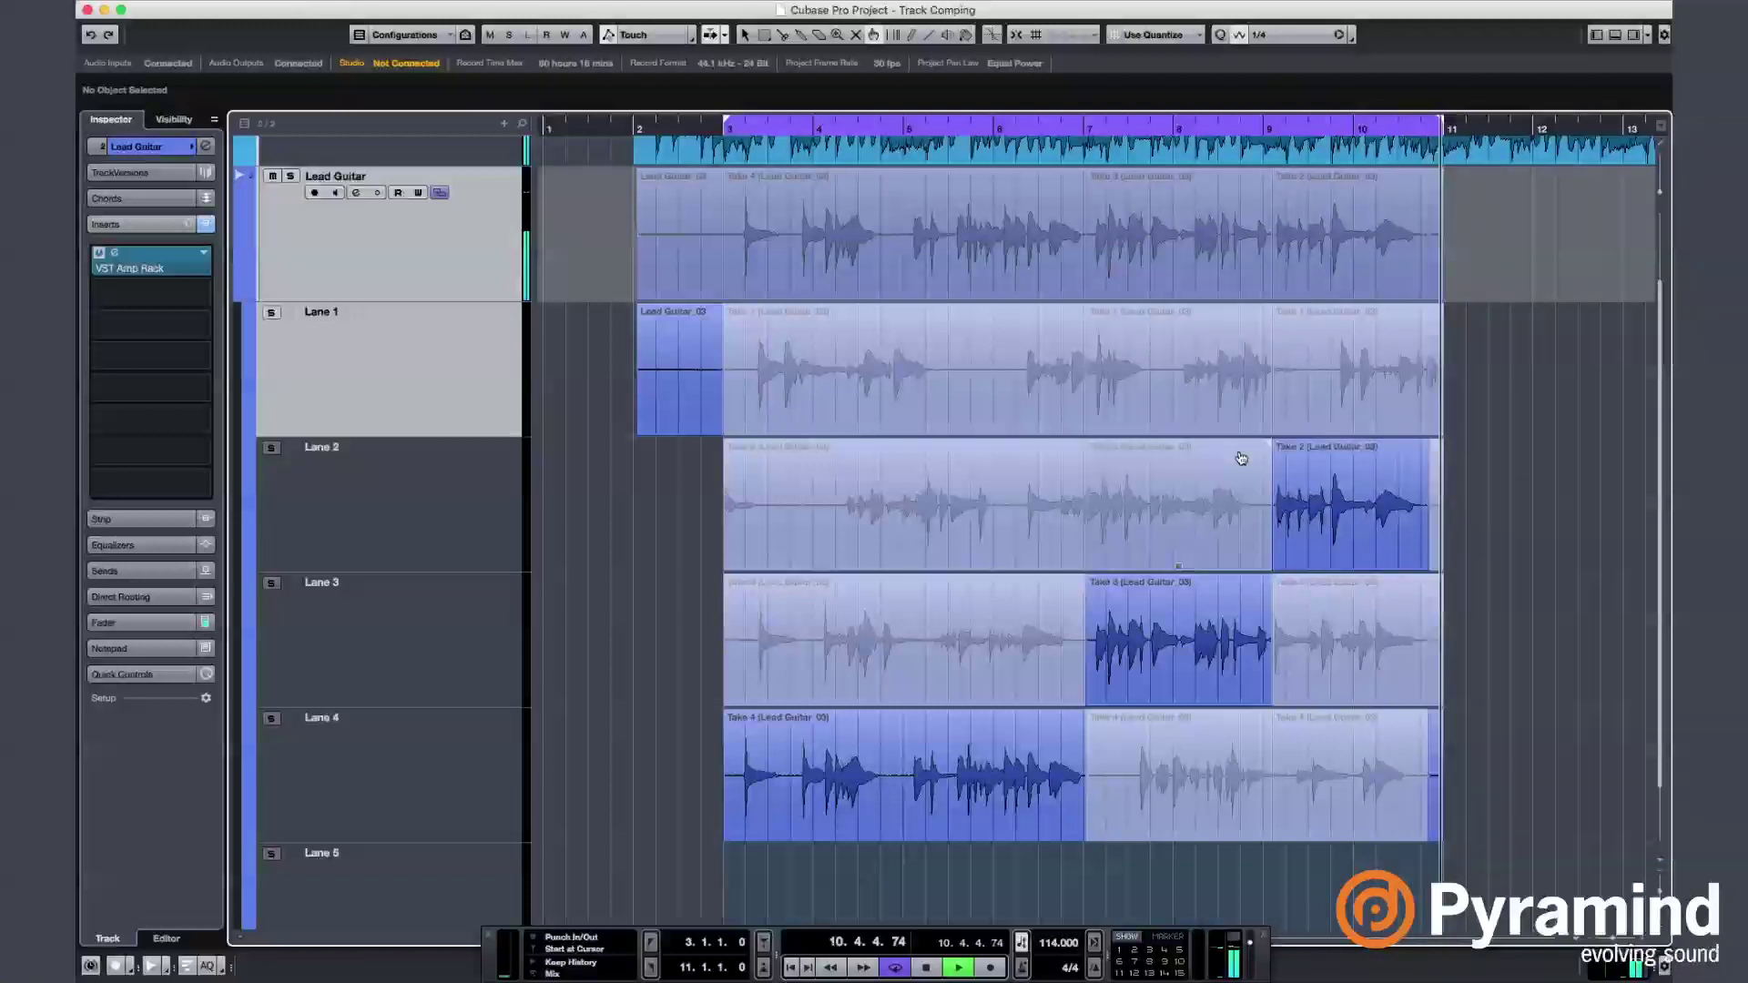
key("space")
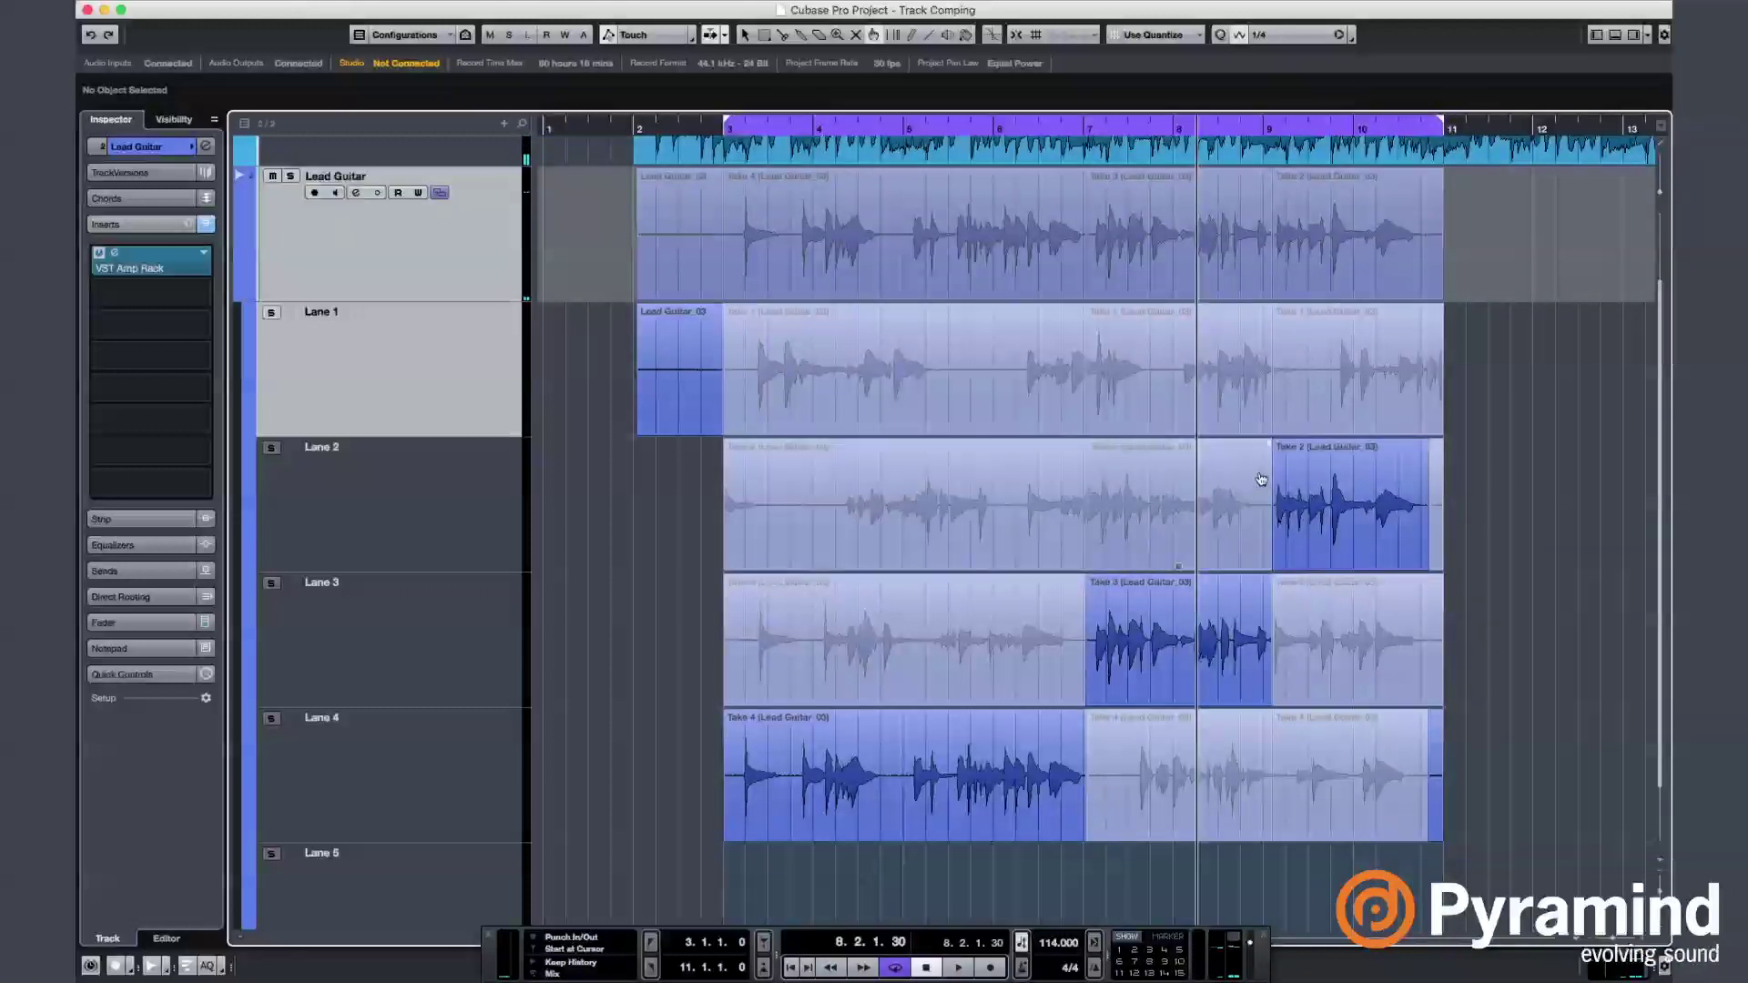
Try Take 2 over bars 7–9, then undo to keep Take 3 there.
left_click_drag(1251, 465, 1084, 487)
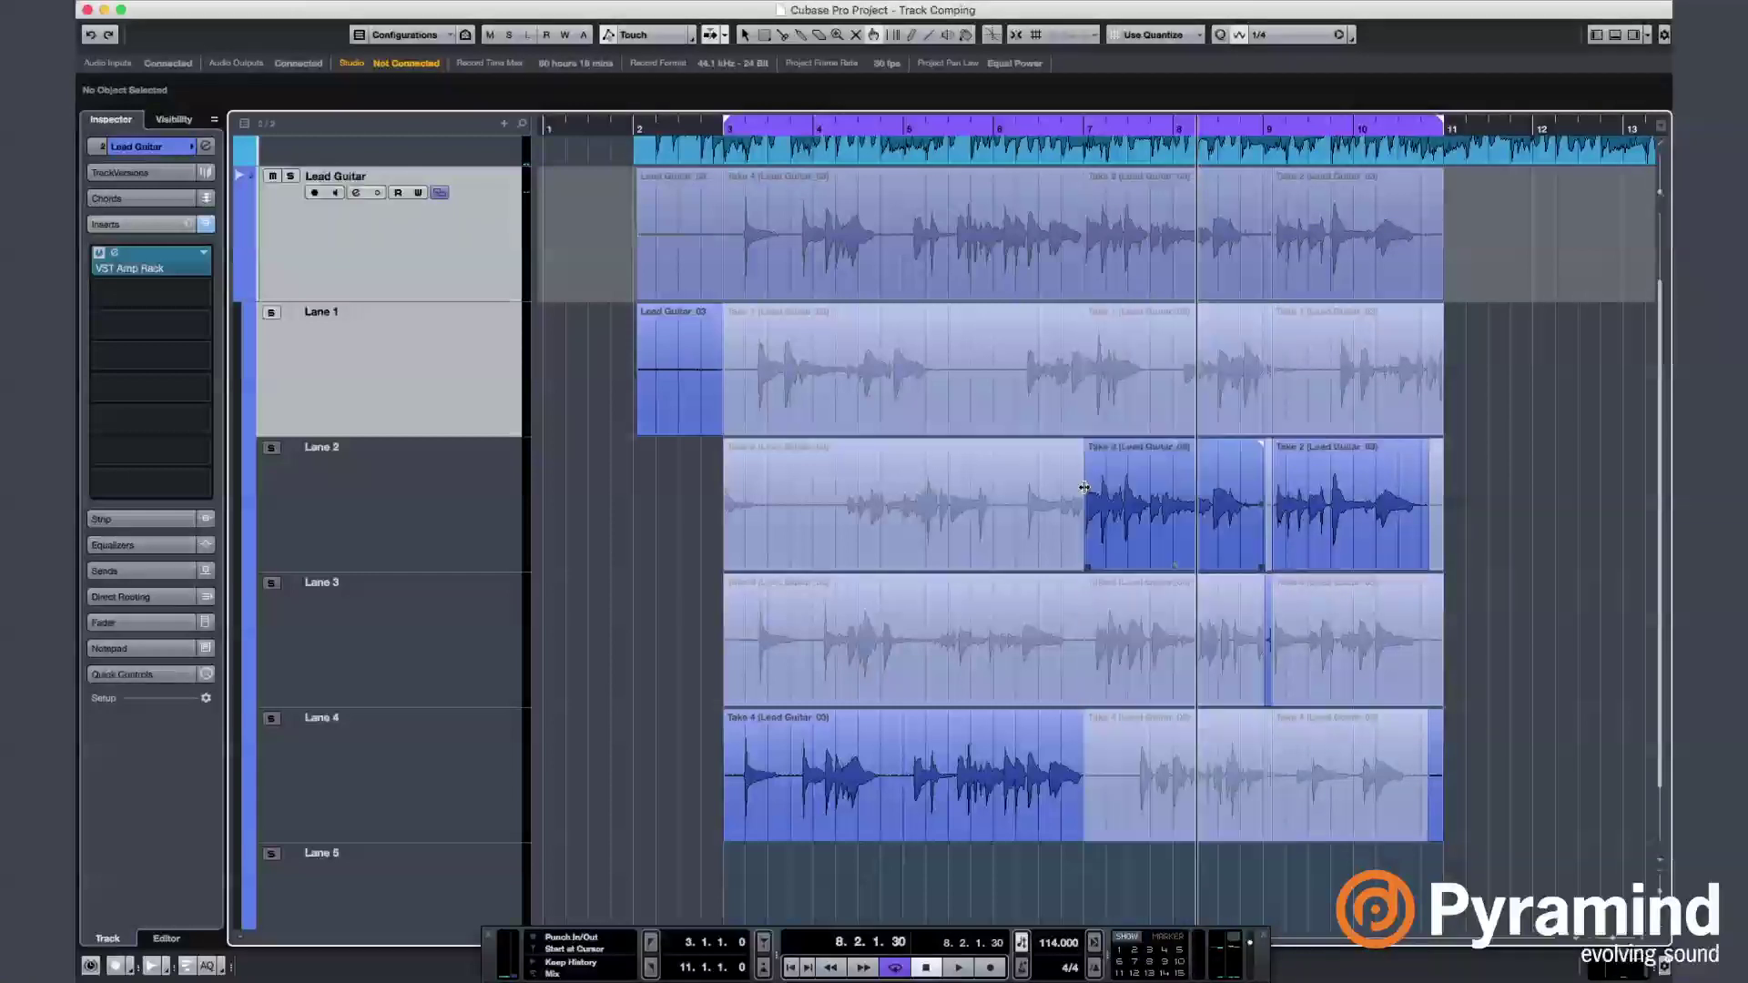
left_click(1039, 129)
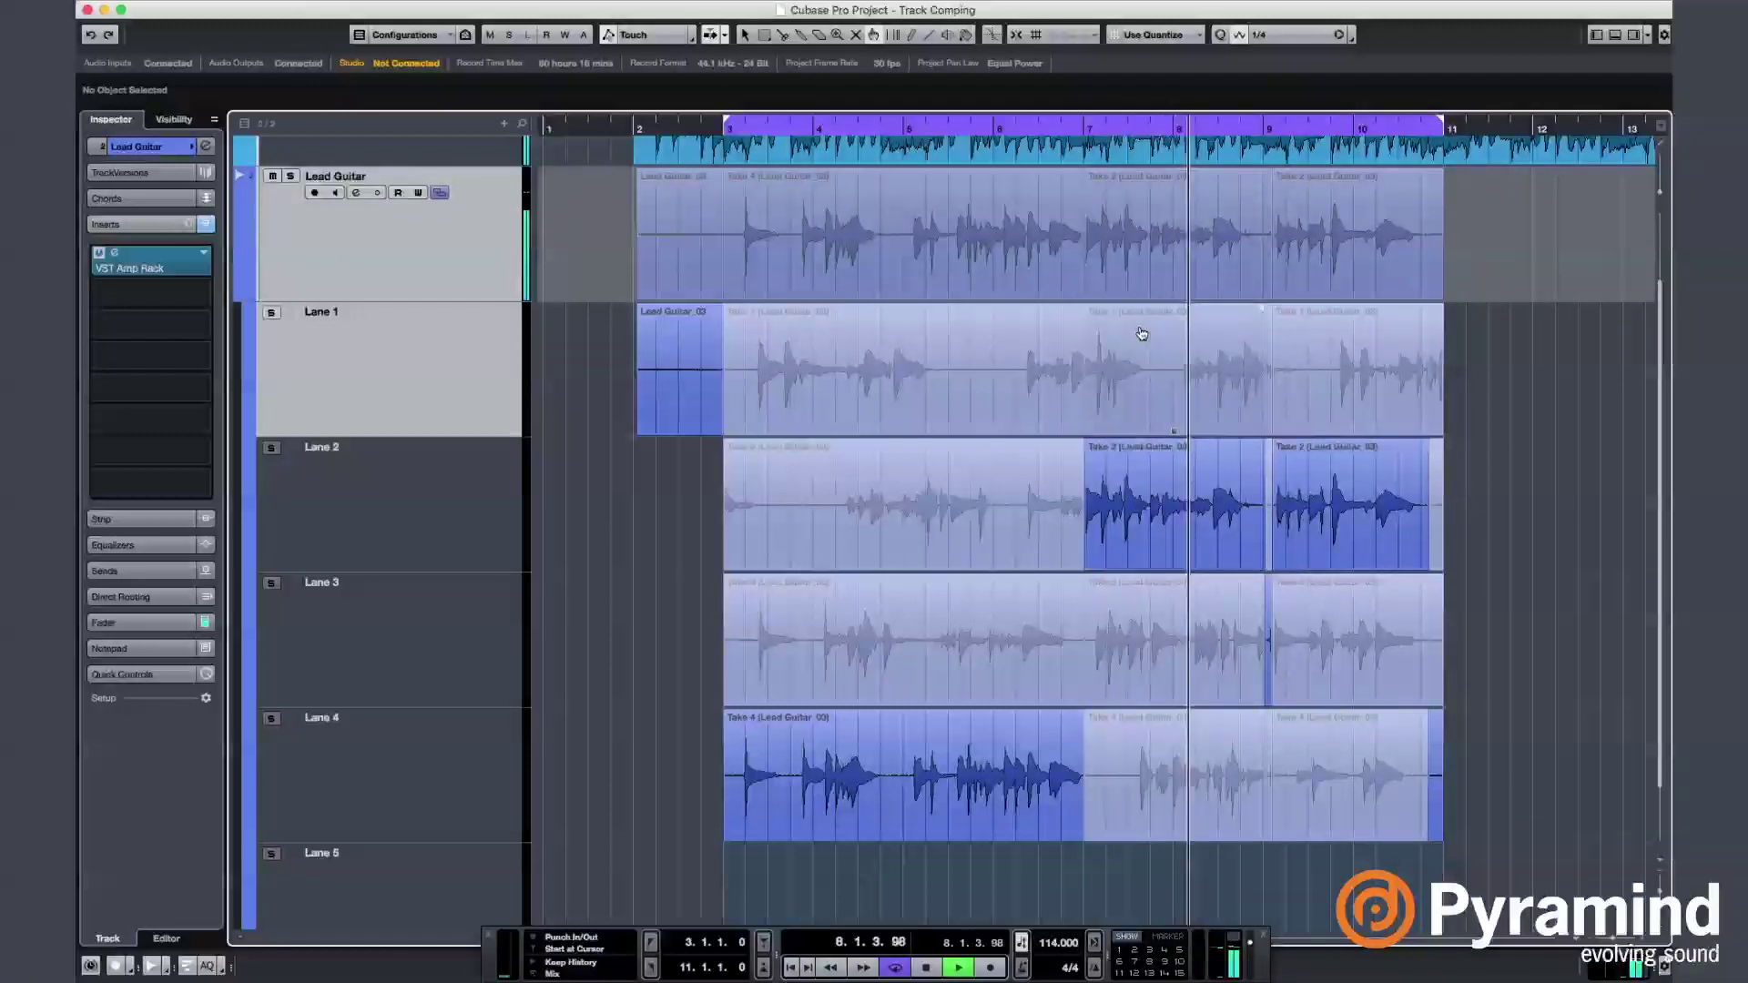
key("space")
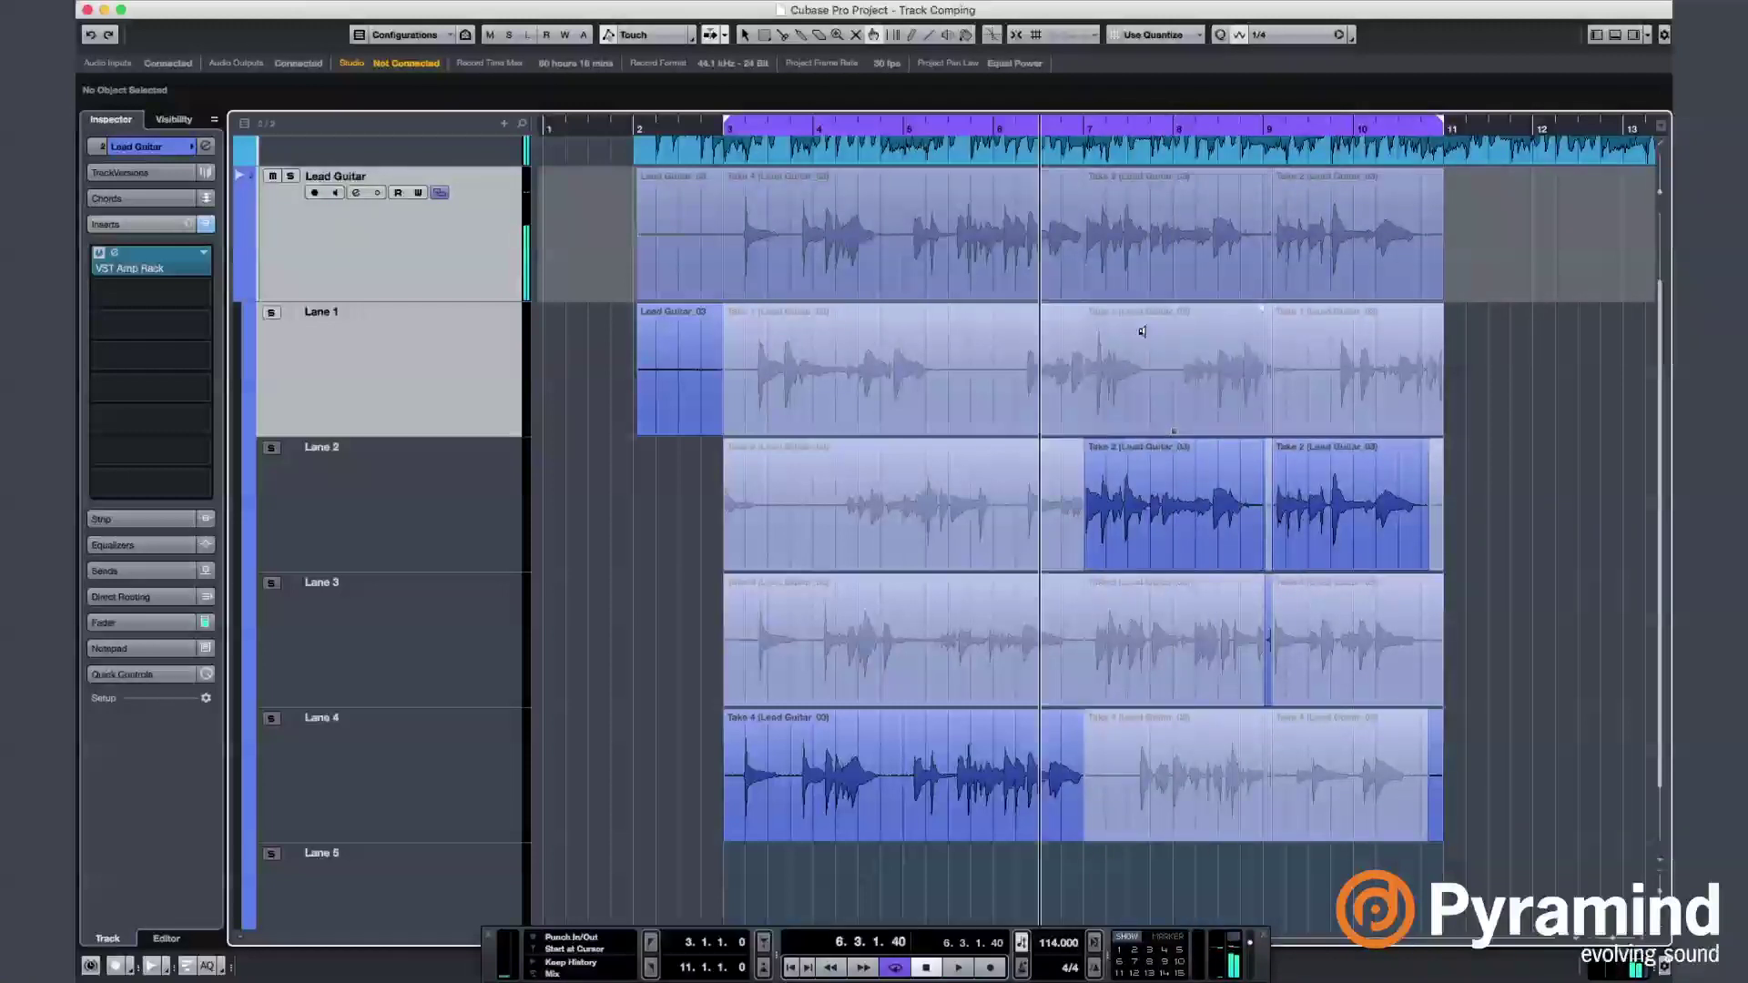
key("Down")
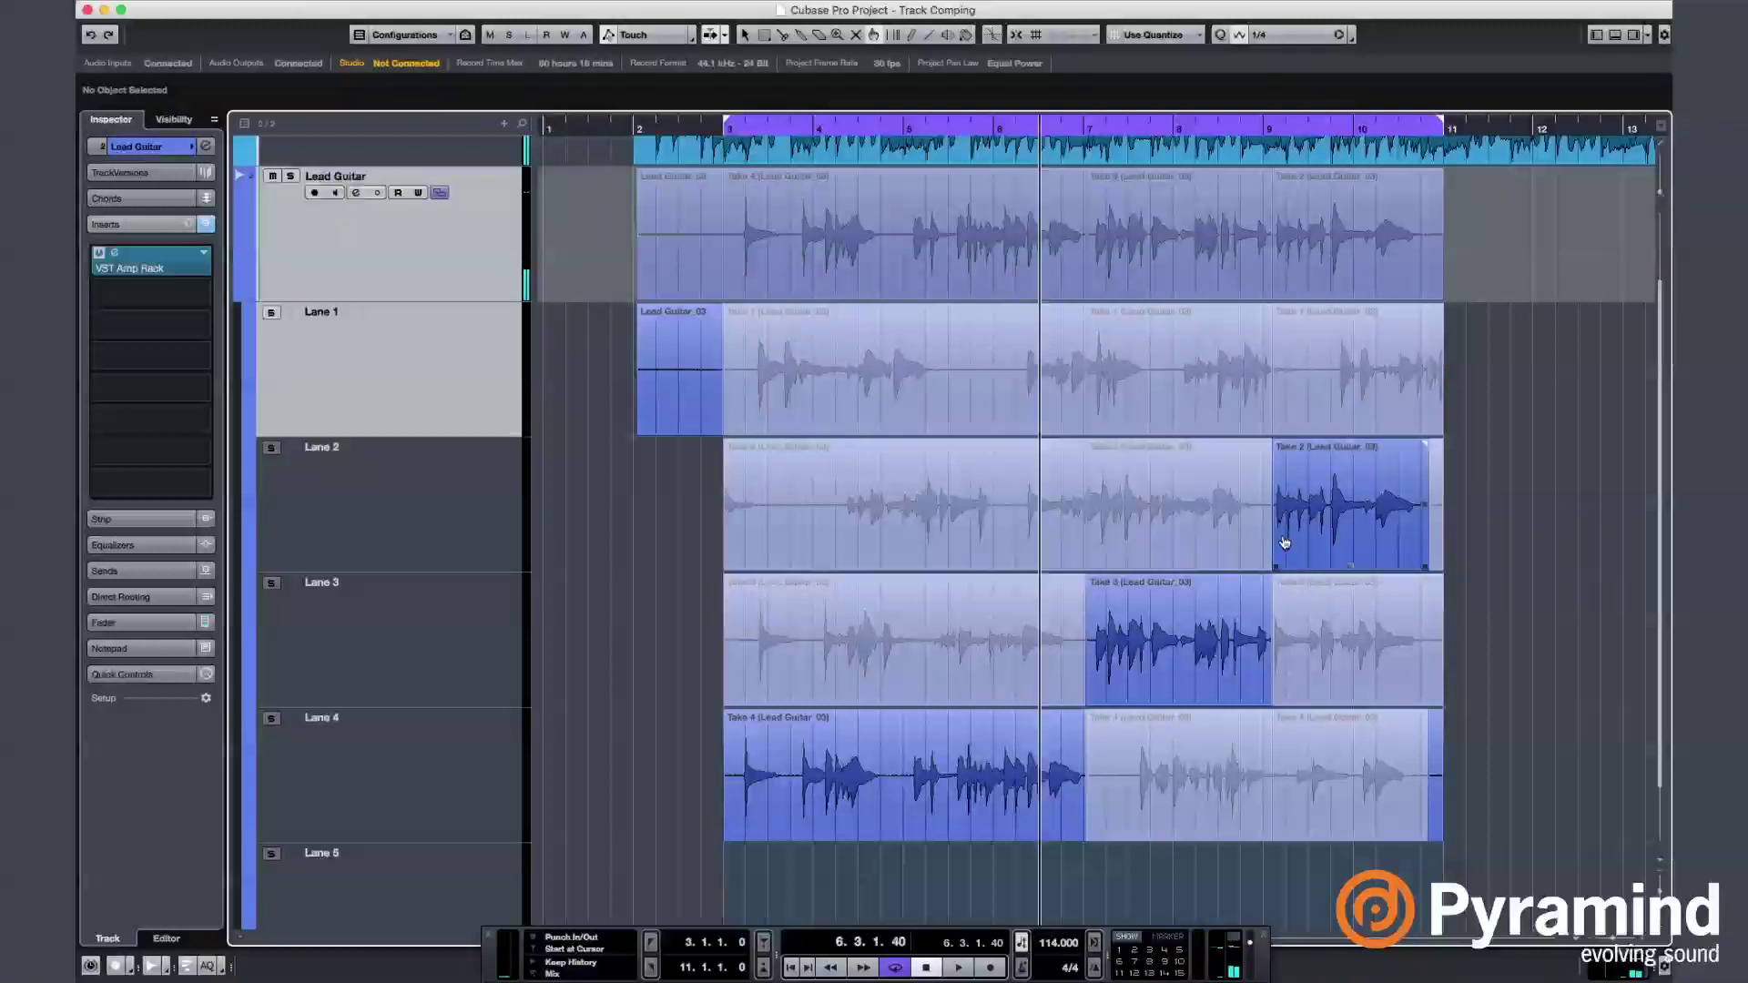
Make Take 1 active over bars 7–9 and audition it from near bar 6.
left_click(1173, 372)
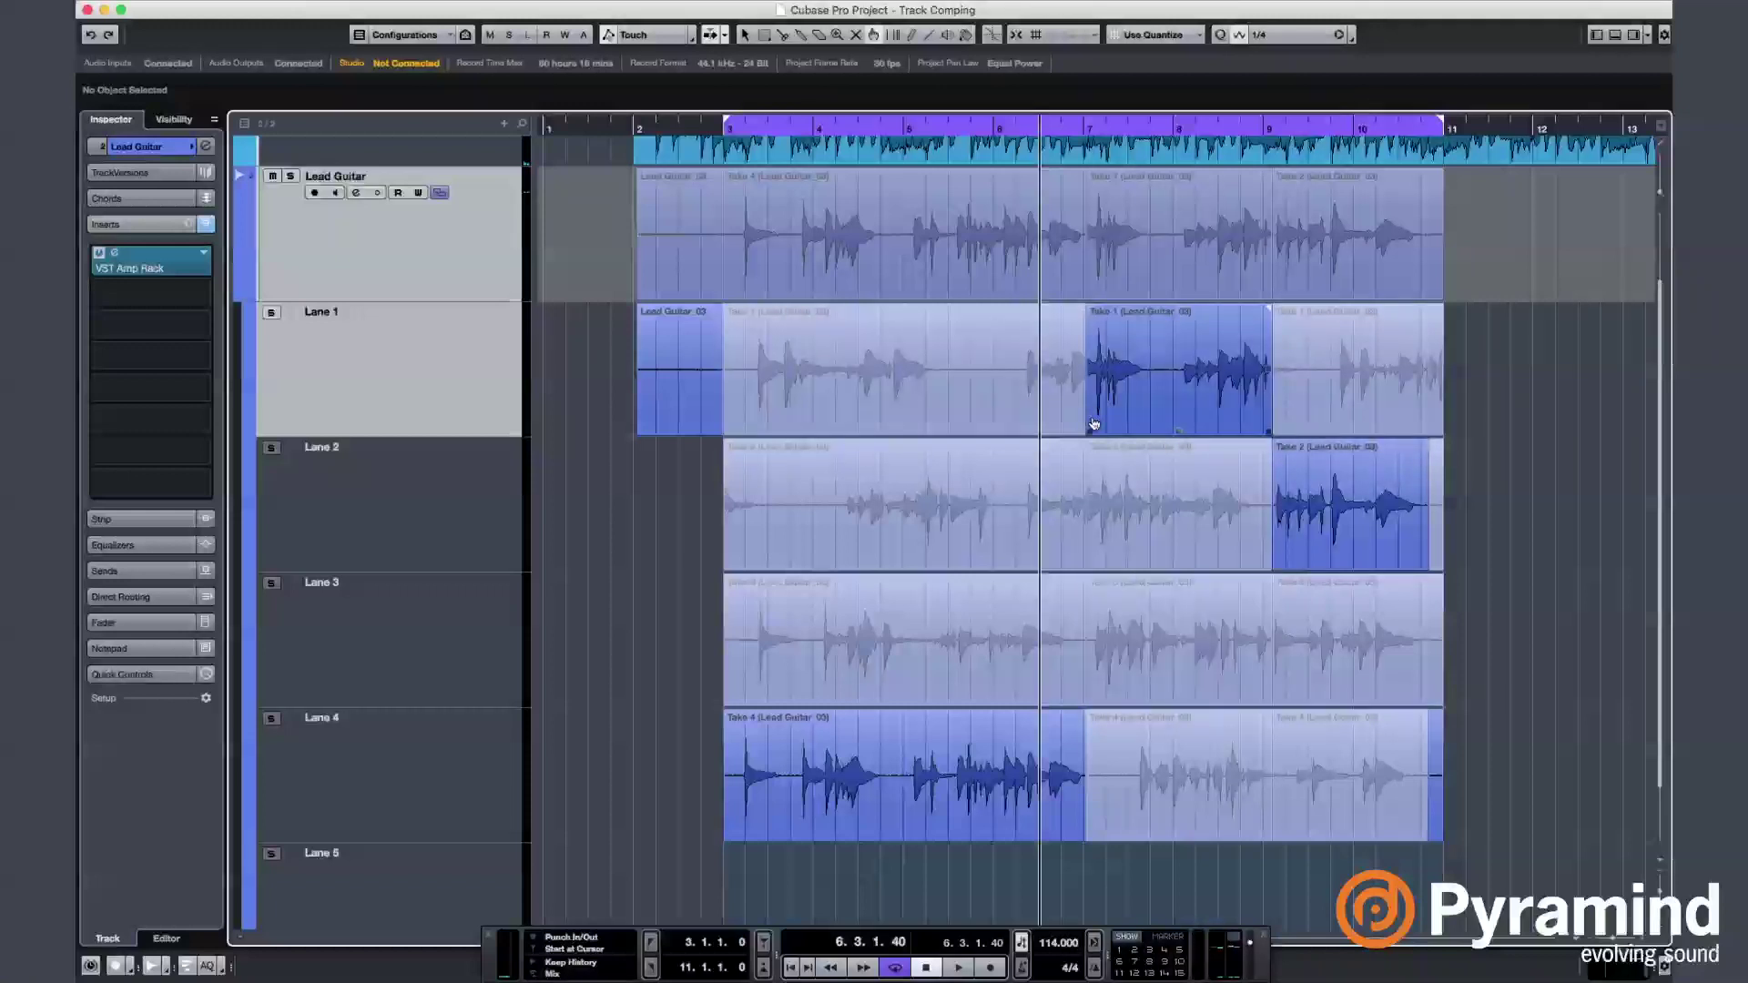
left_click(993, 128)
key("space")
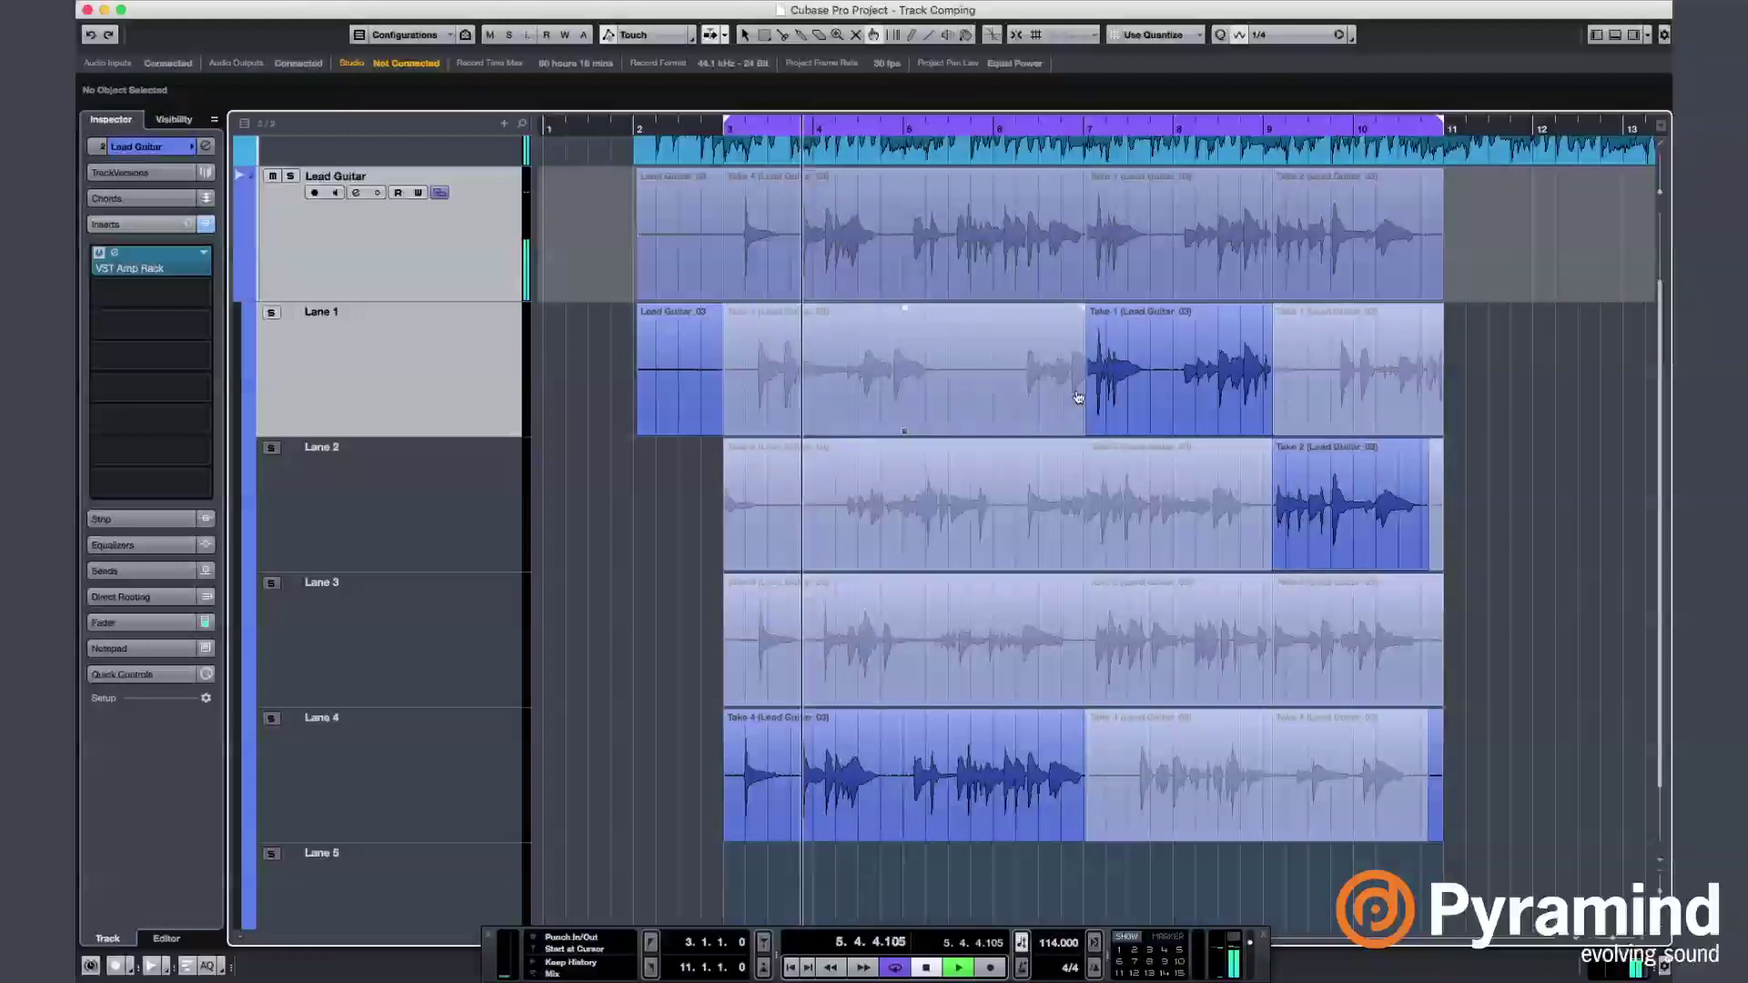
Trim Take 1 to start at bar 8, restore Take 3 on bar 7, and play the comp.
mouse_move(1086, 392)
left_mouse_down()
mouse_move(1164, 402)
mouse_move(1090, 417)
left_mouse_up()
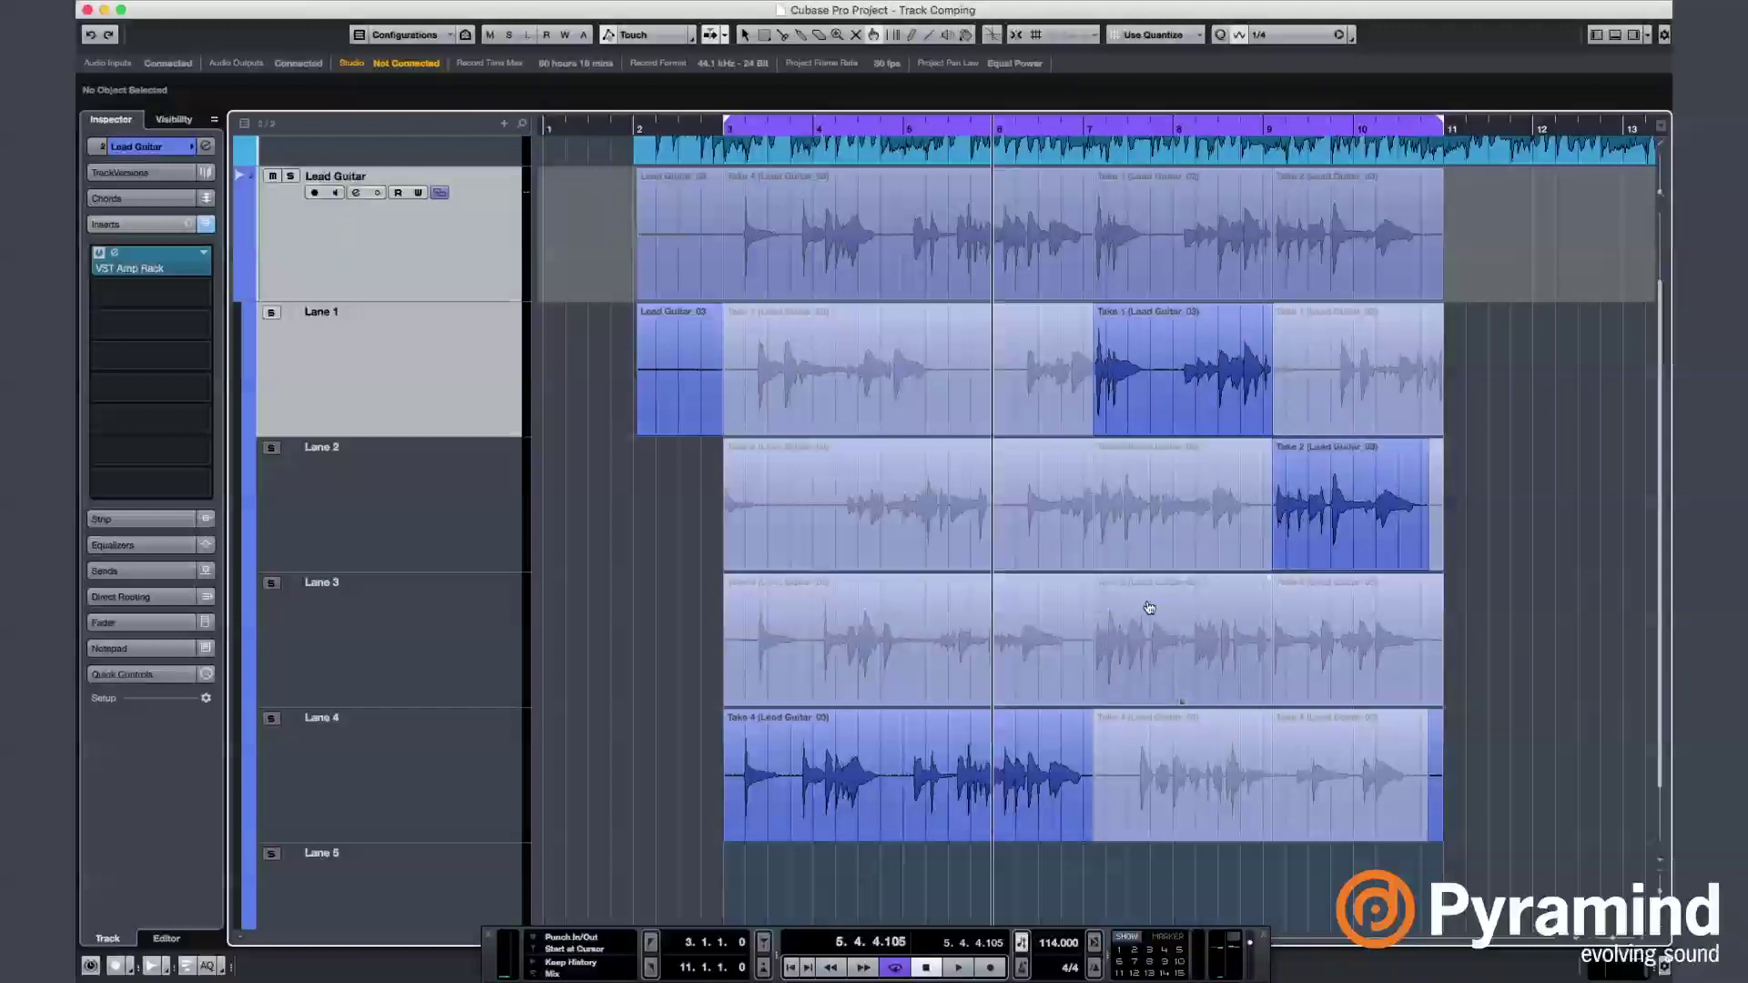
left_click_drag(1186, 610, 1087, 649)
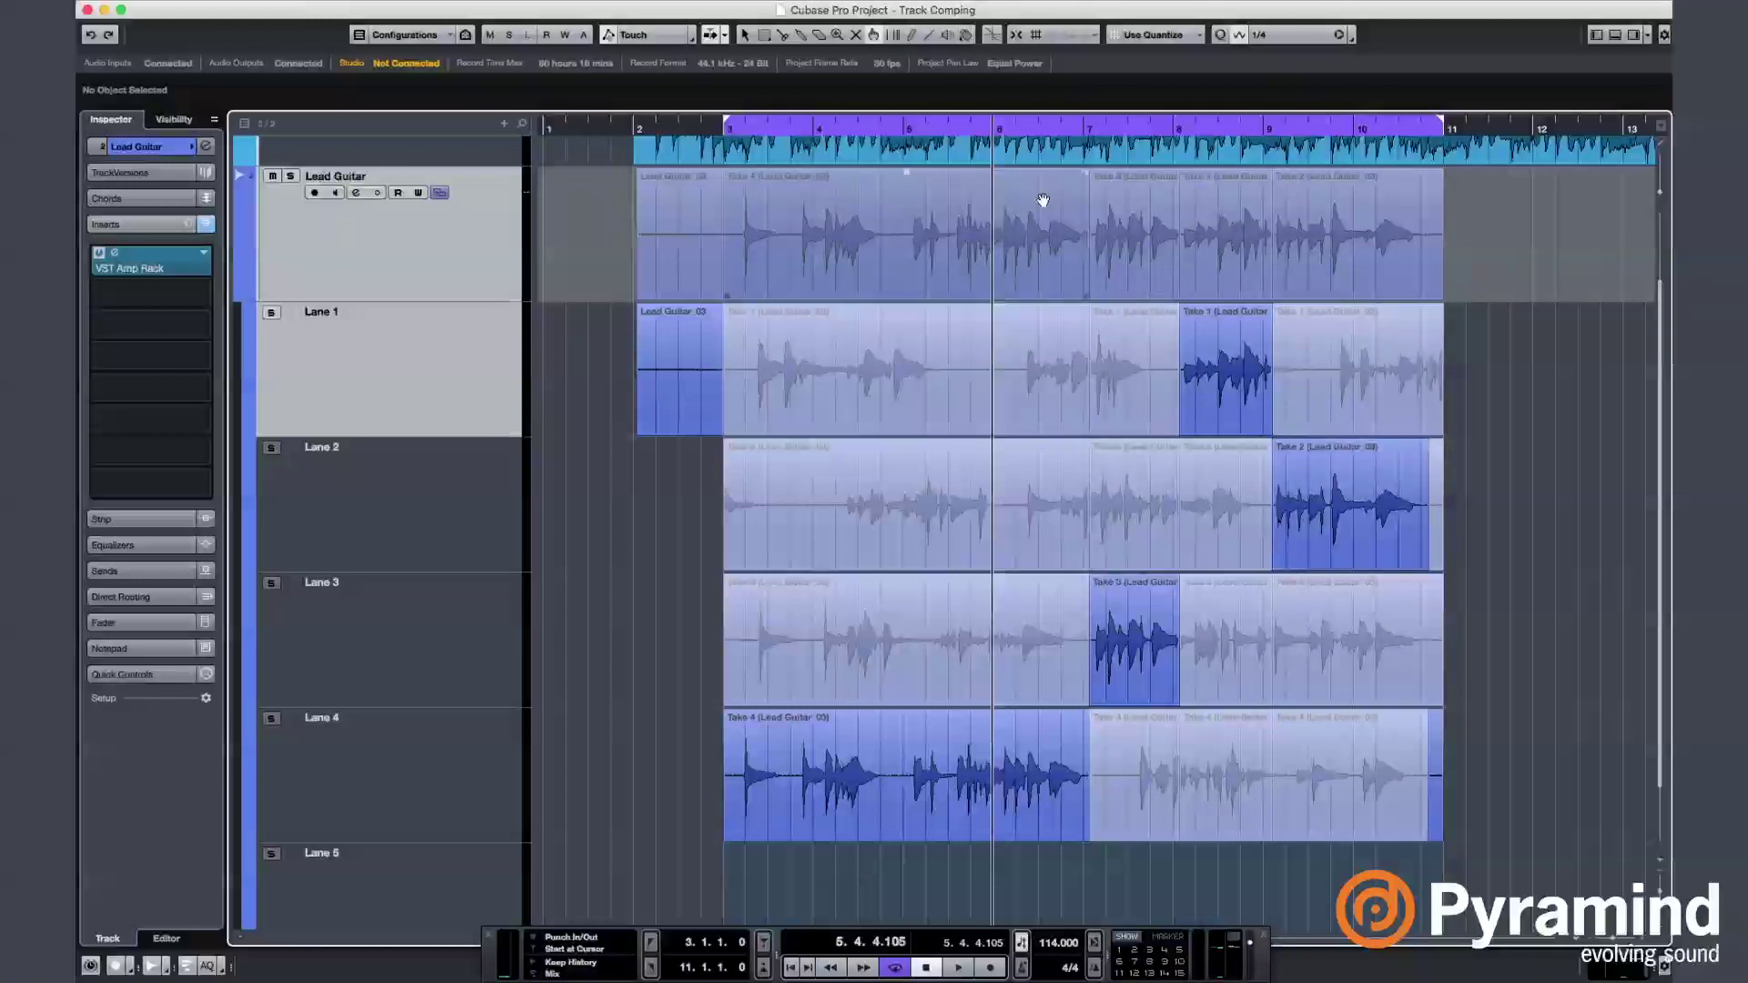
key("space")
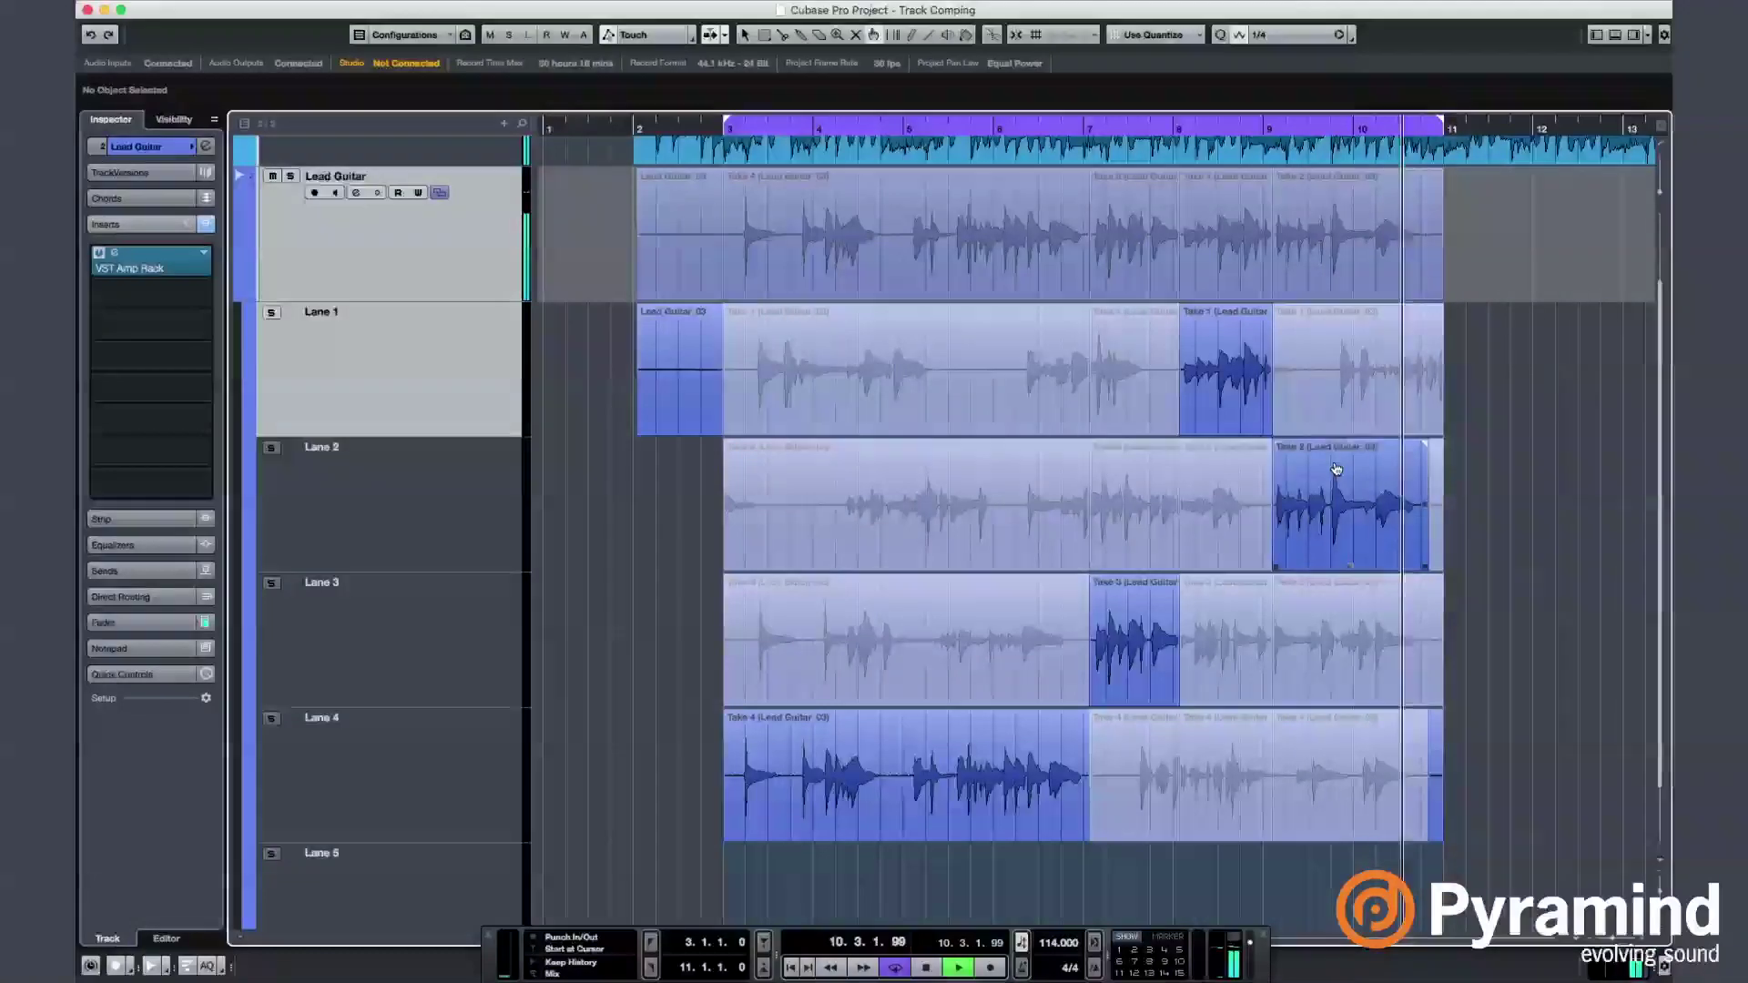
Review the whole comp from bar 3, then extend Take 2's section to bar 11.
key("space")
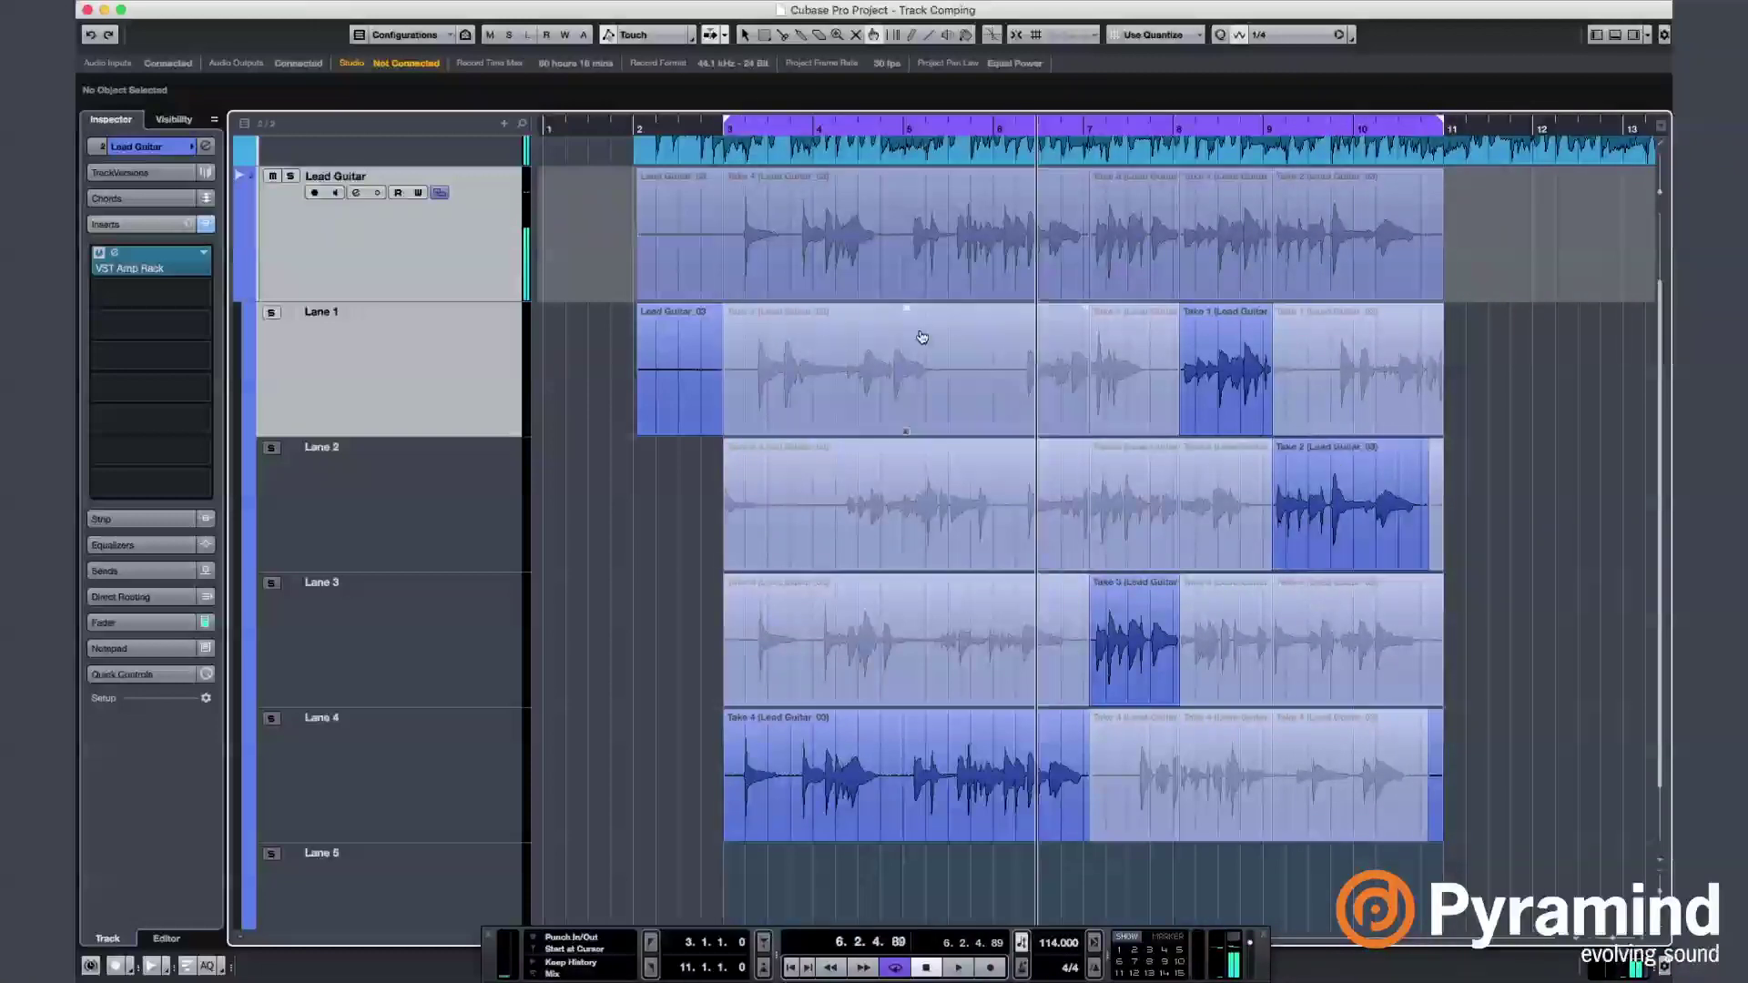
left_click(717, 127)
key("space")
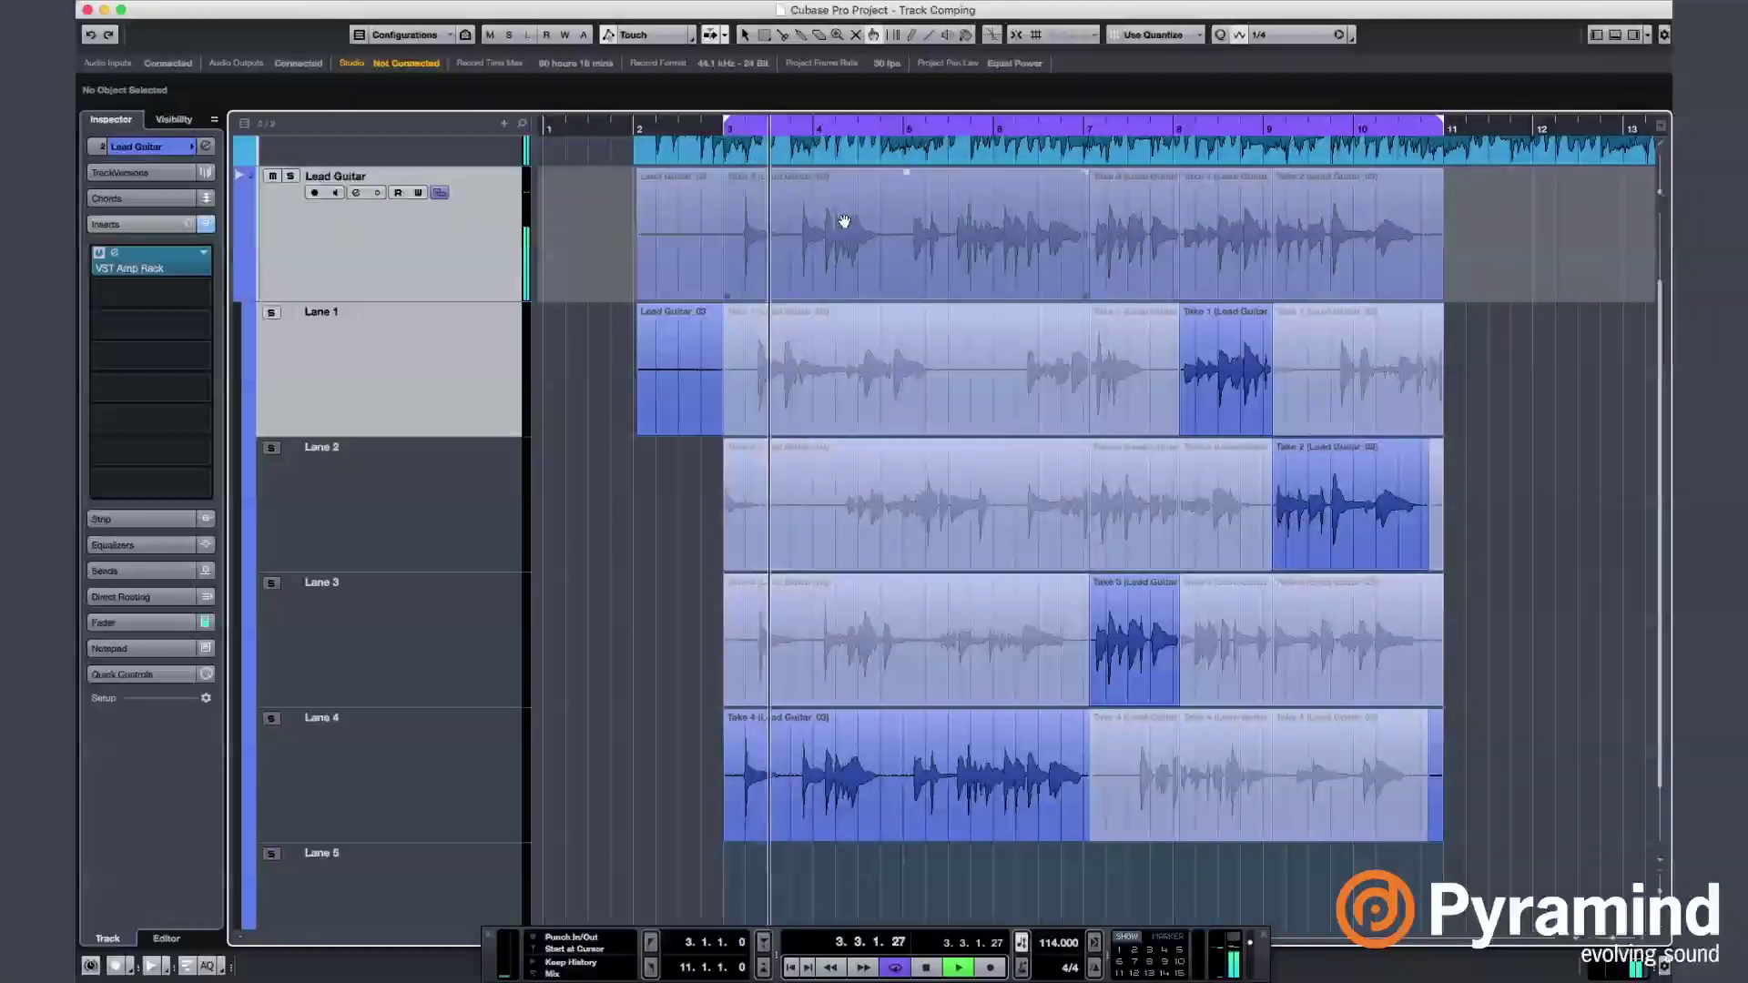
key("space")
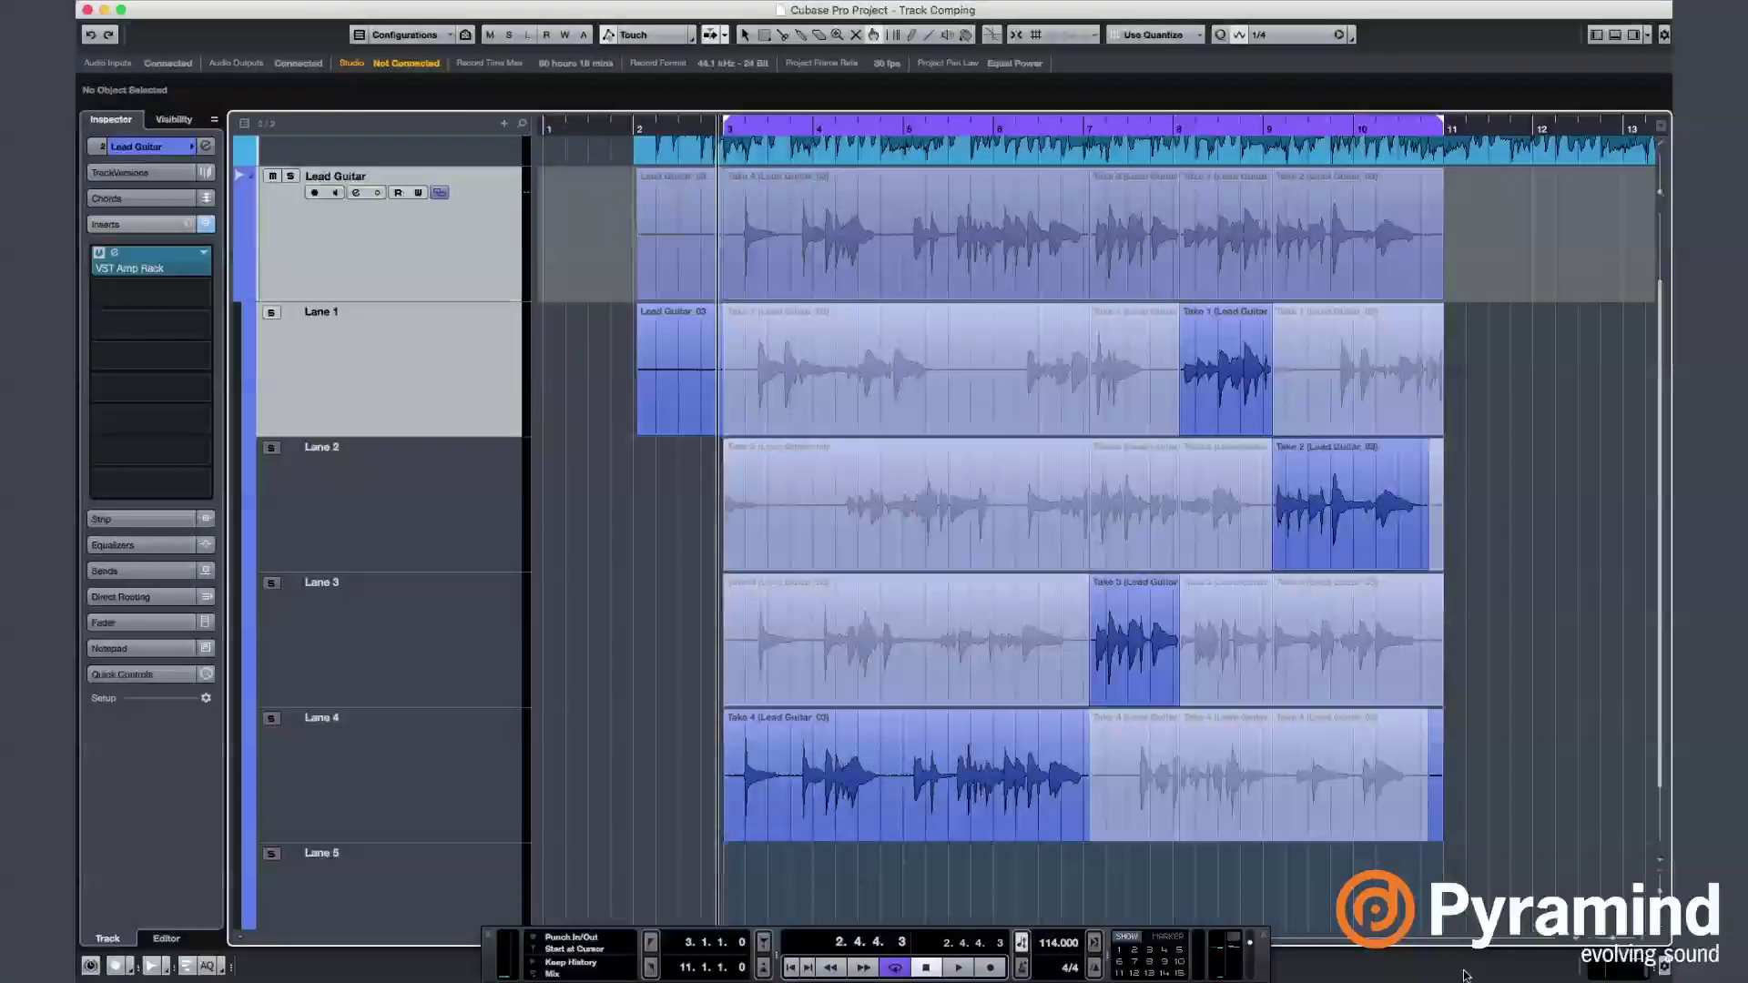
left_click_drag(1429, 527, 1451, 528)
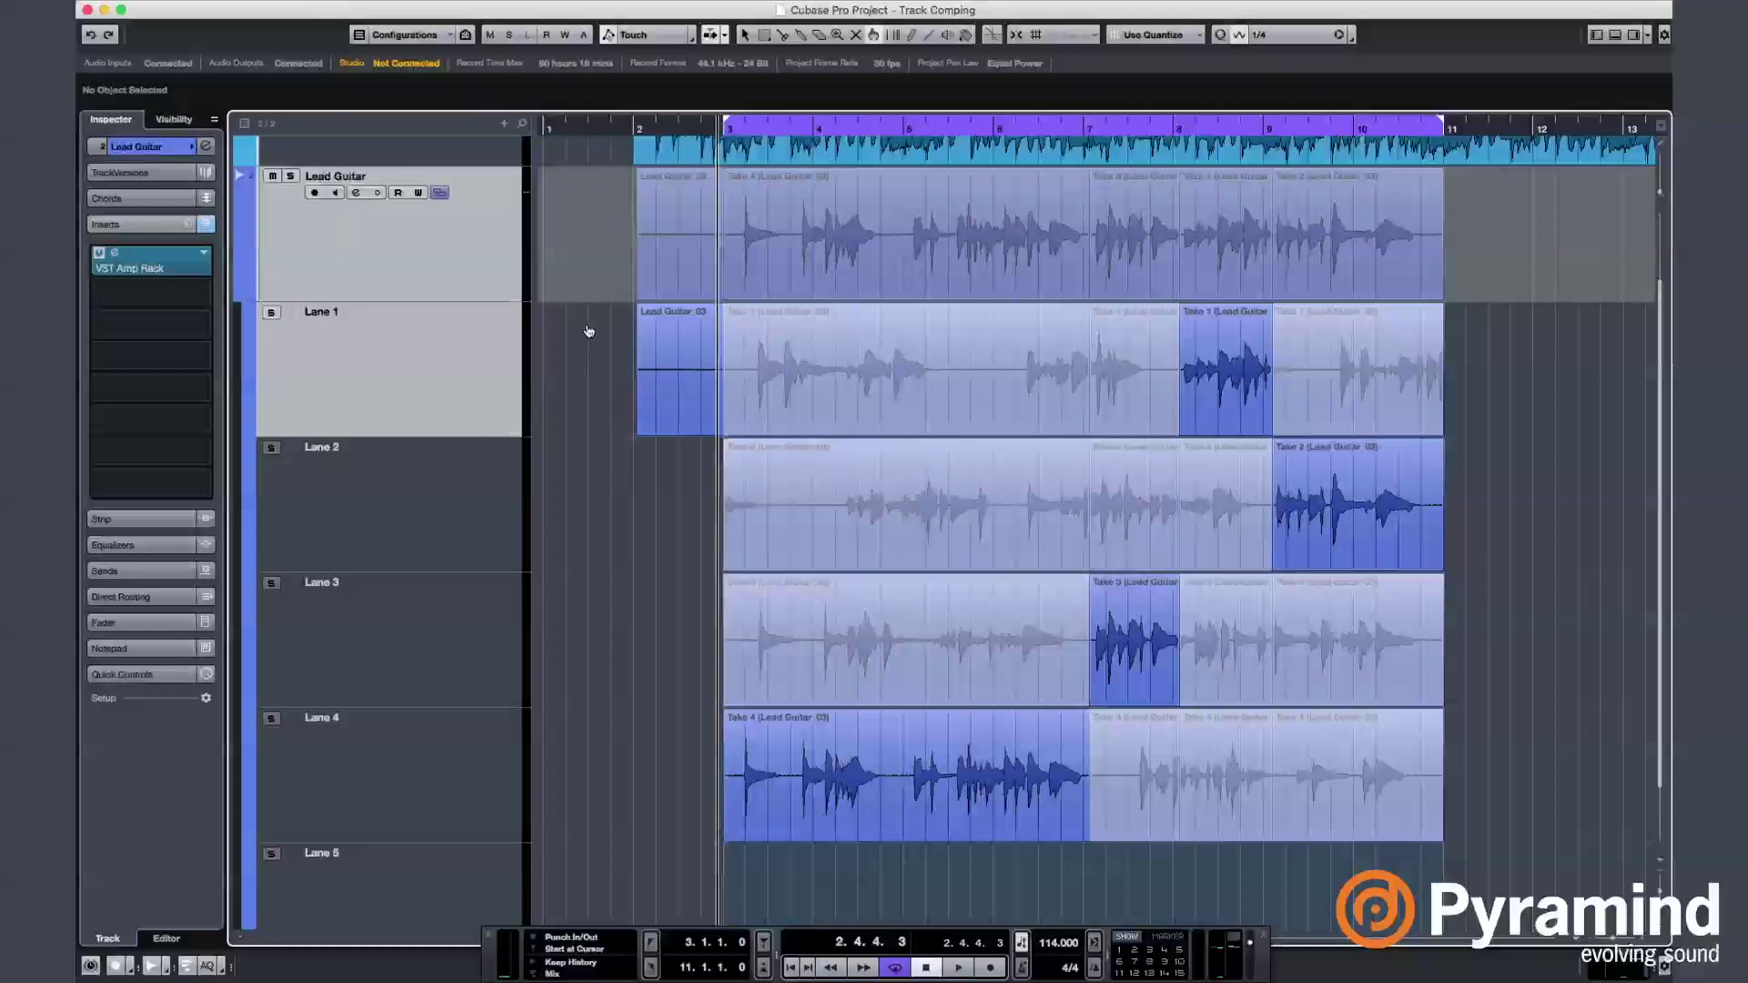
Hide the take lanes, delete the stray Lead Guitar_03 event, and reselect Take 4.
left_click(439, 193)
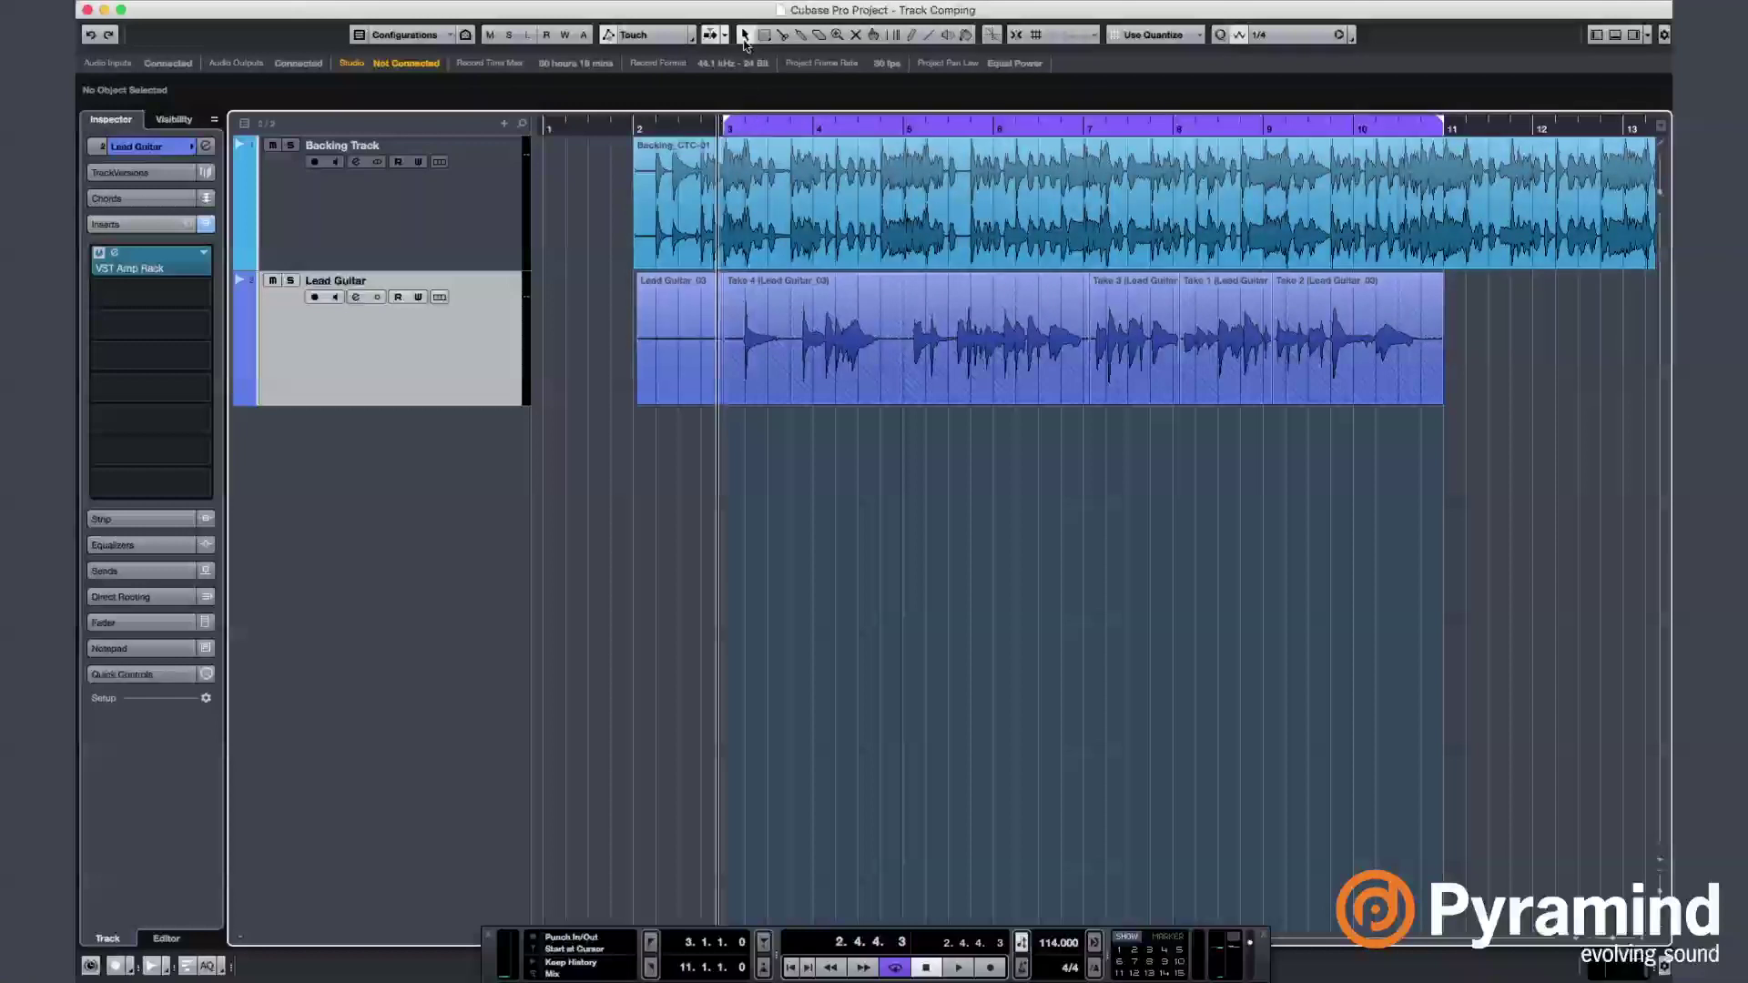
left_click(689, 340)
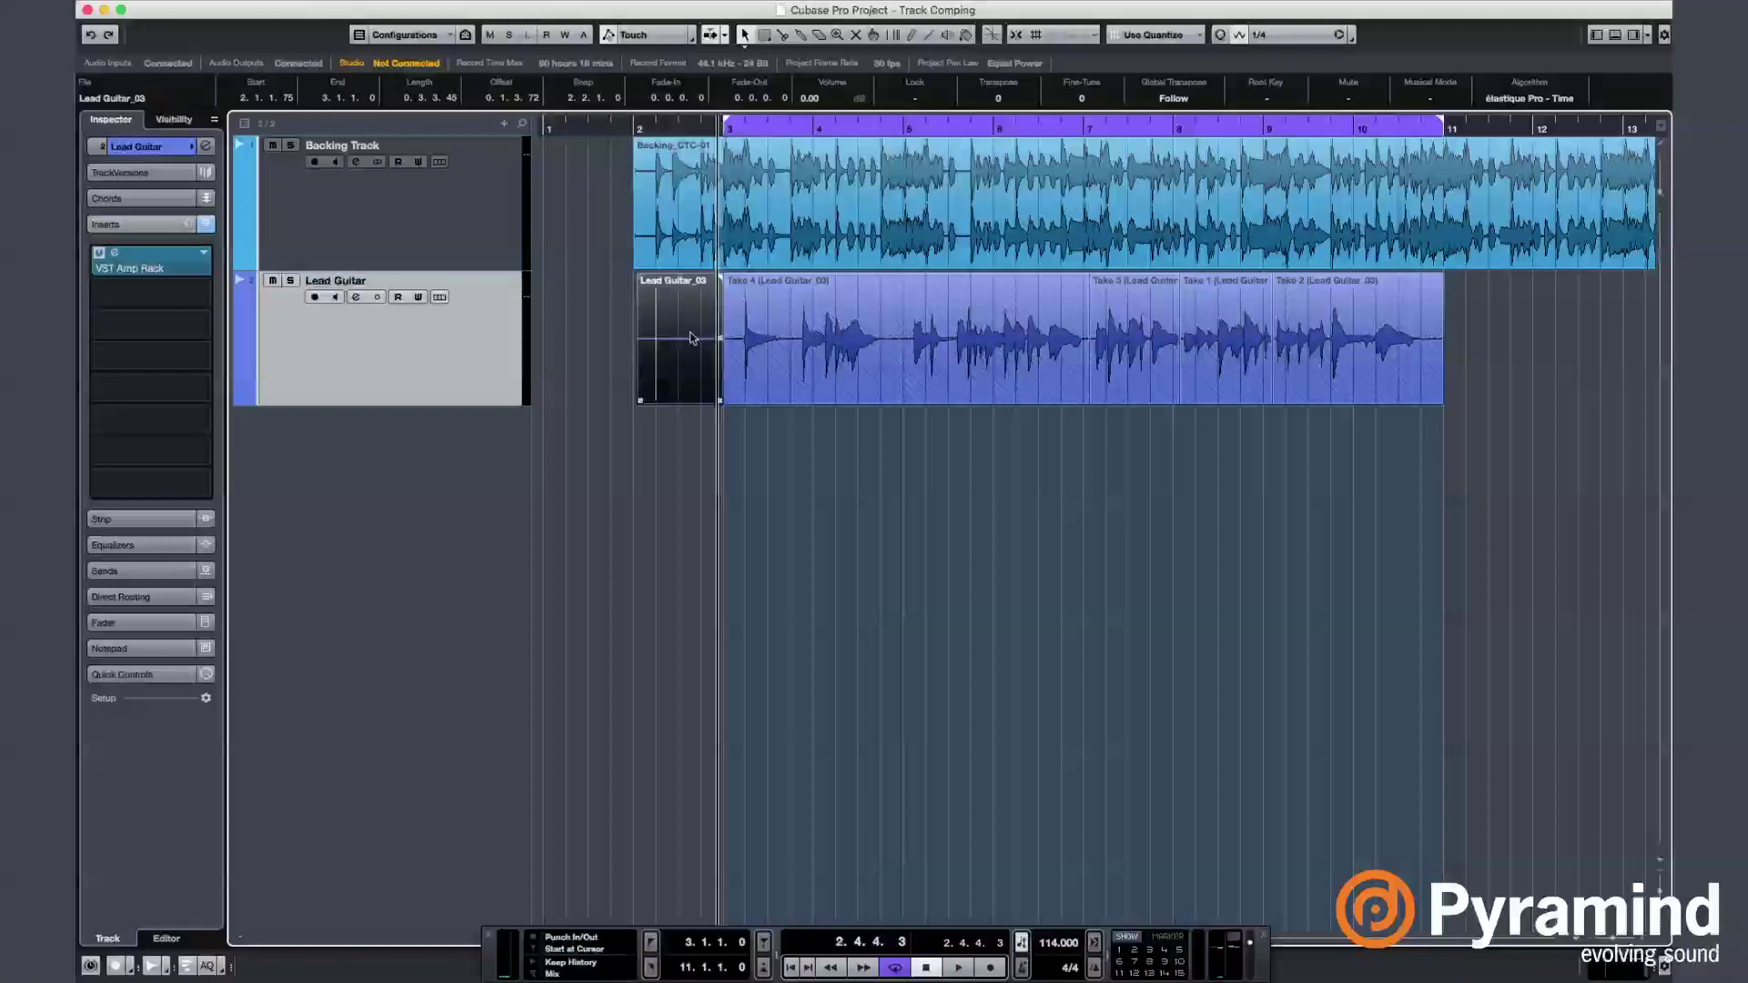
key("Delete")
left_click(960, 364)
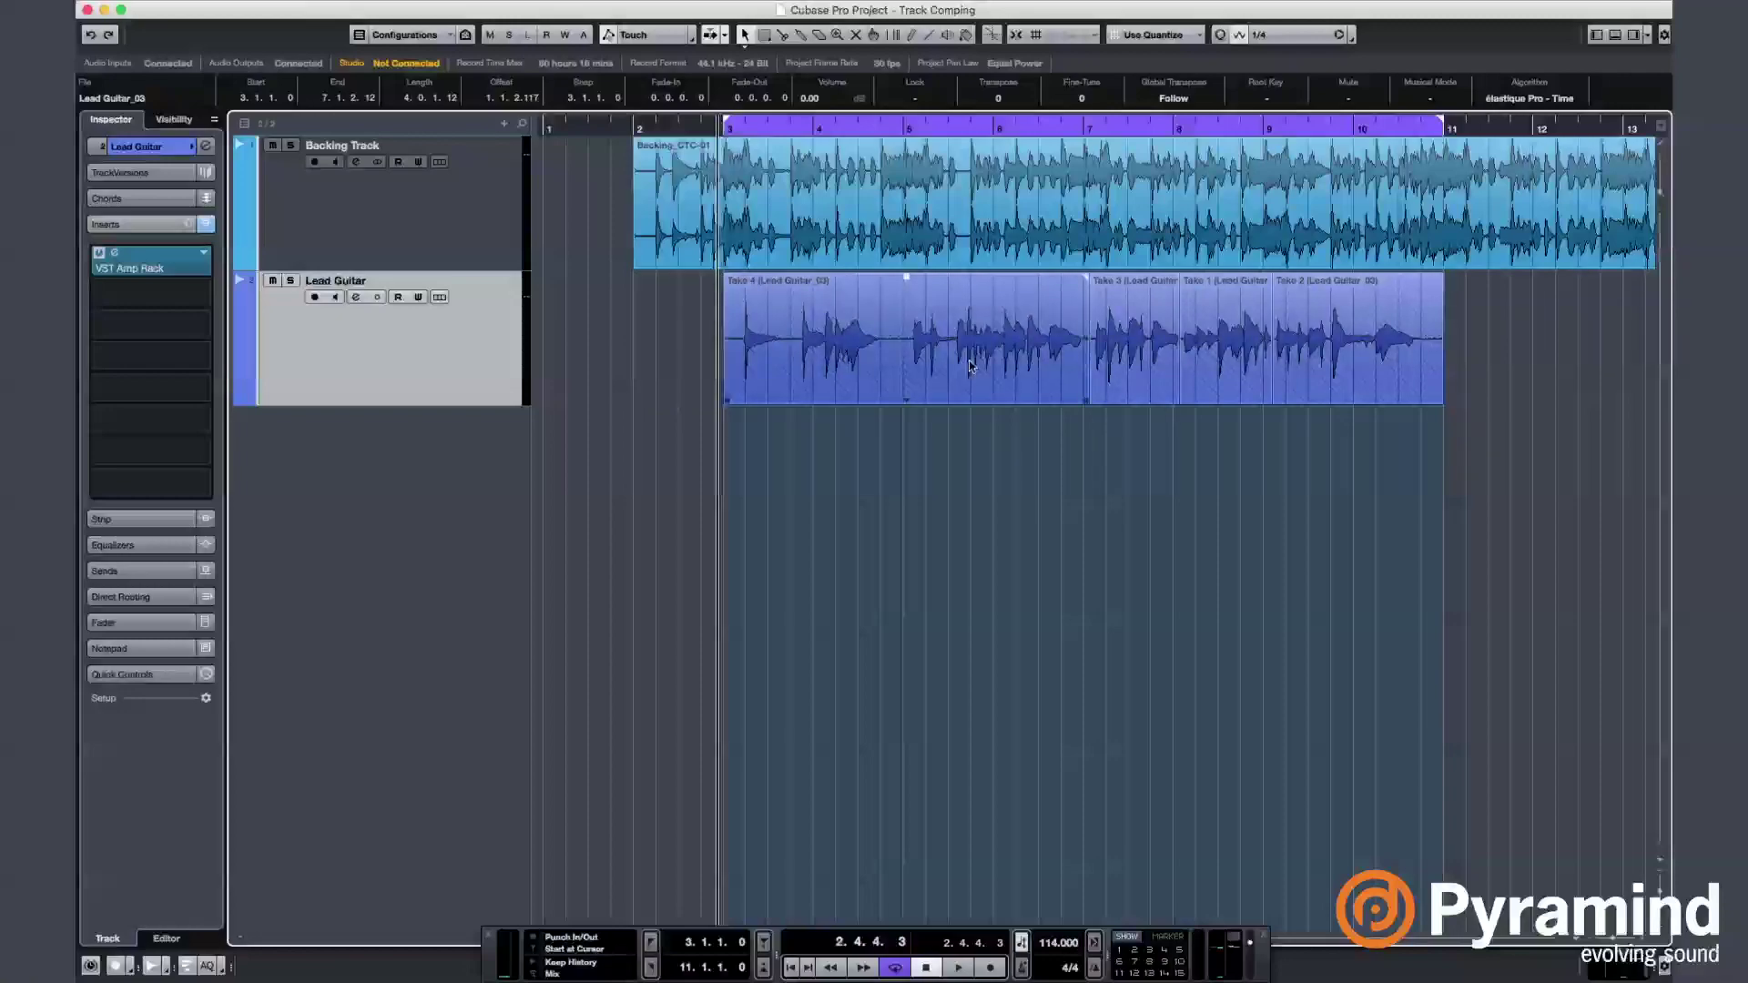
left_click(1146, 427)
left_click(1024, 310)
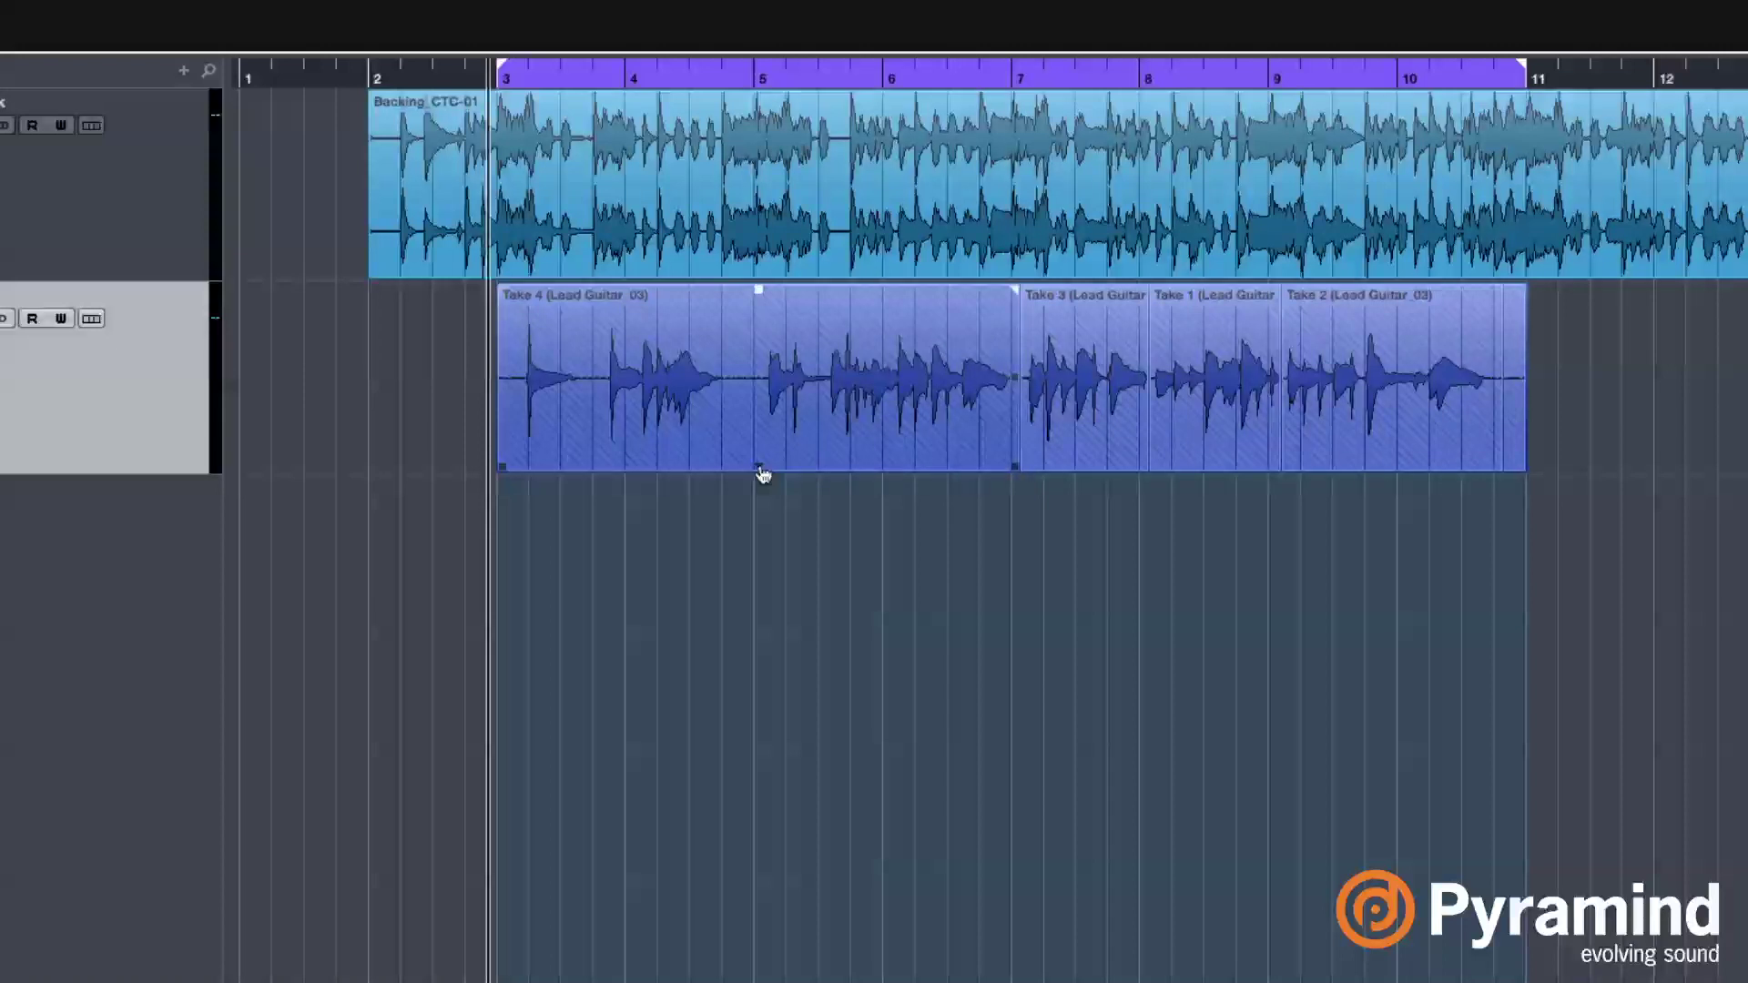
Select the Take 4 event on the Lead Guitar comp row.
left_click(1387, 441)
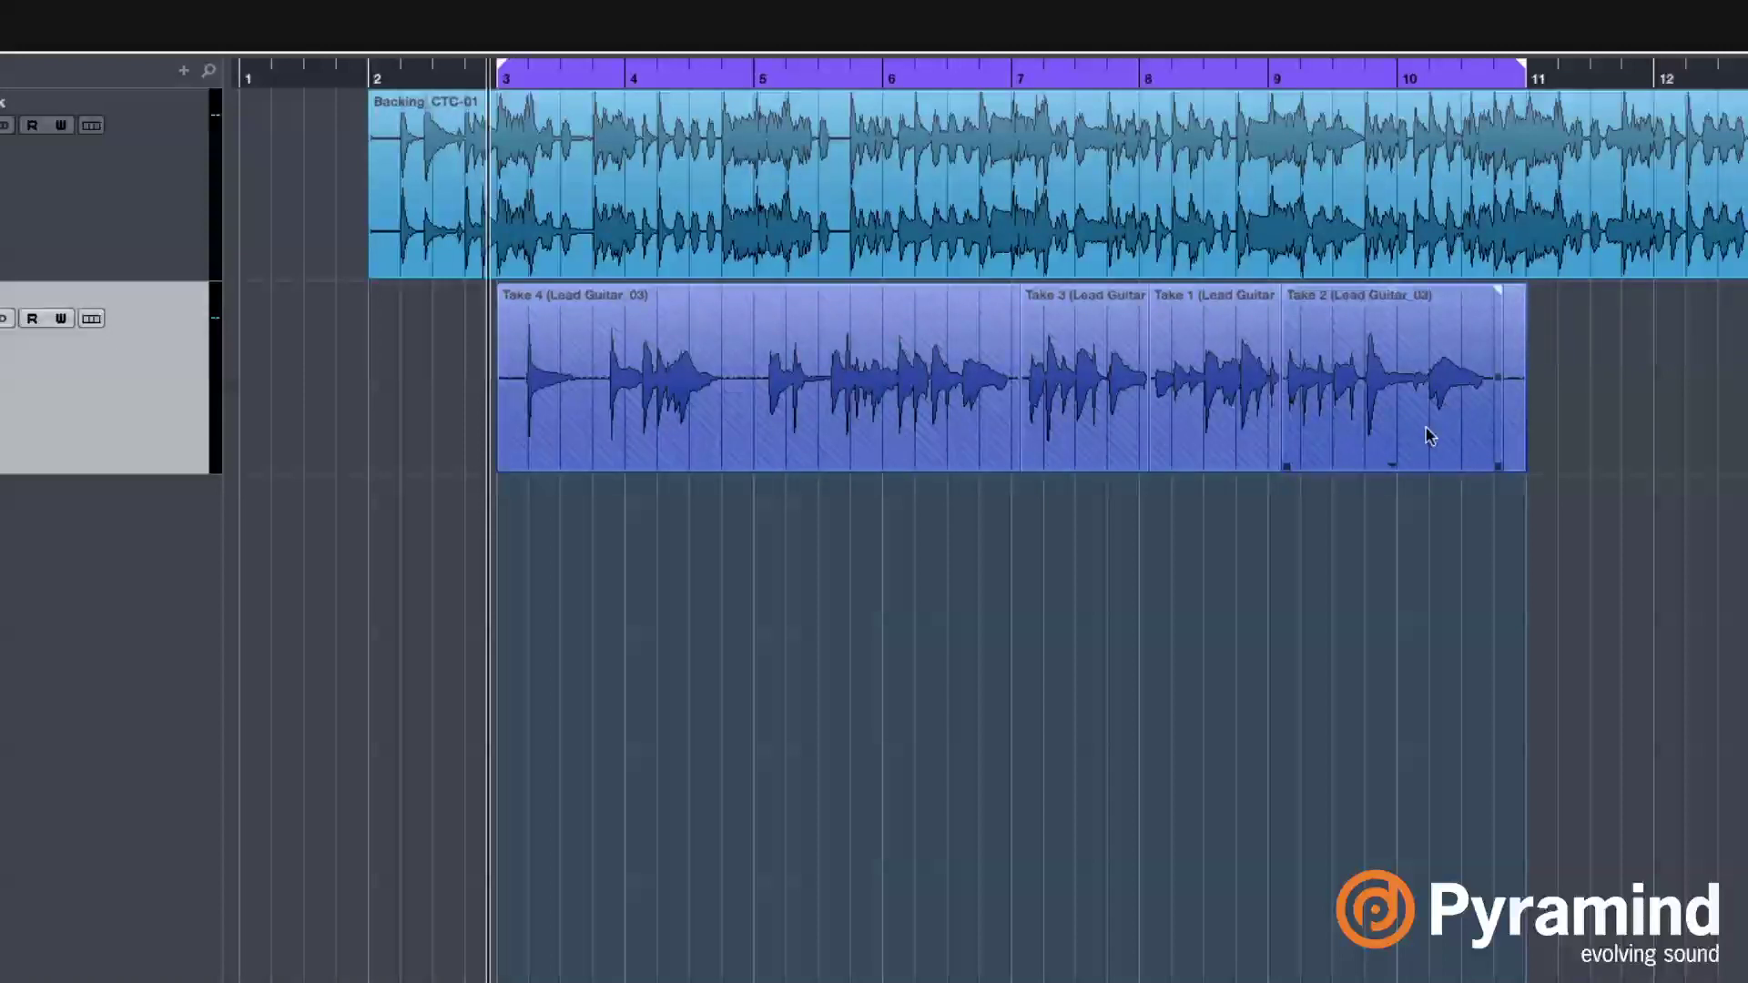
left_click(1536, 434)
left_click(705, 393)
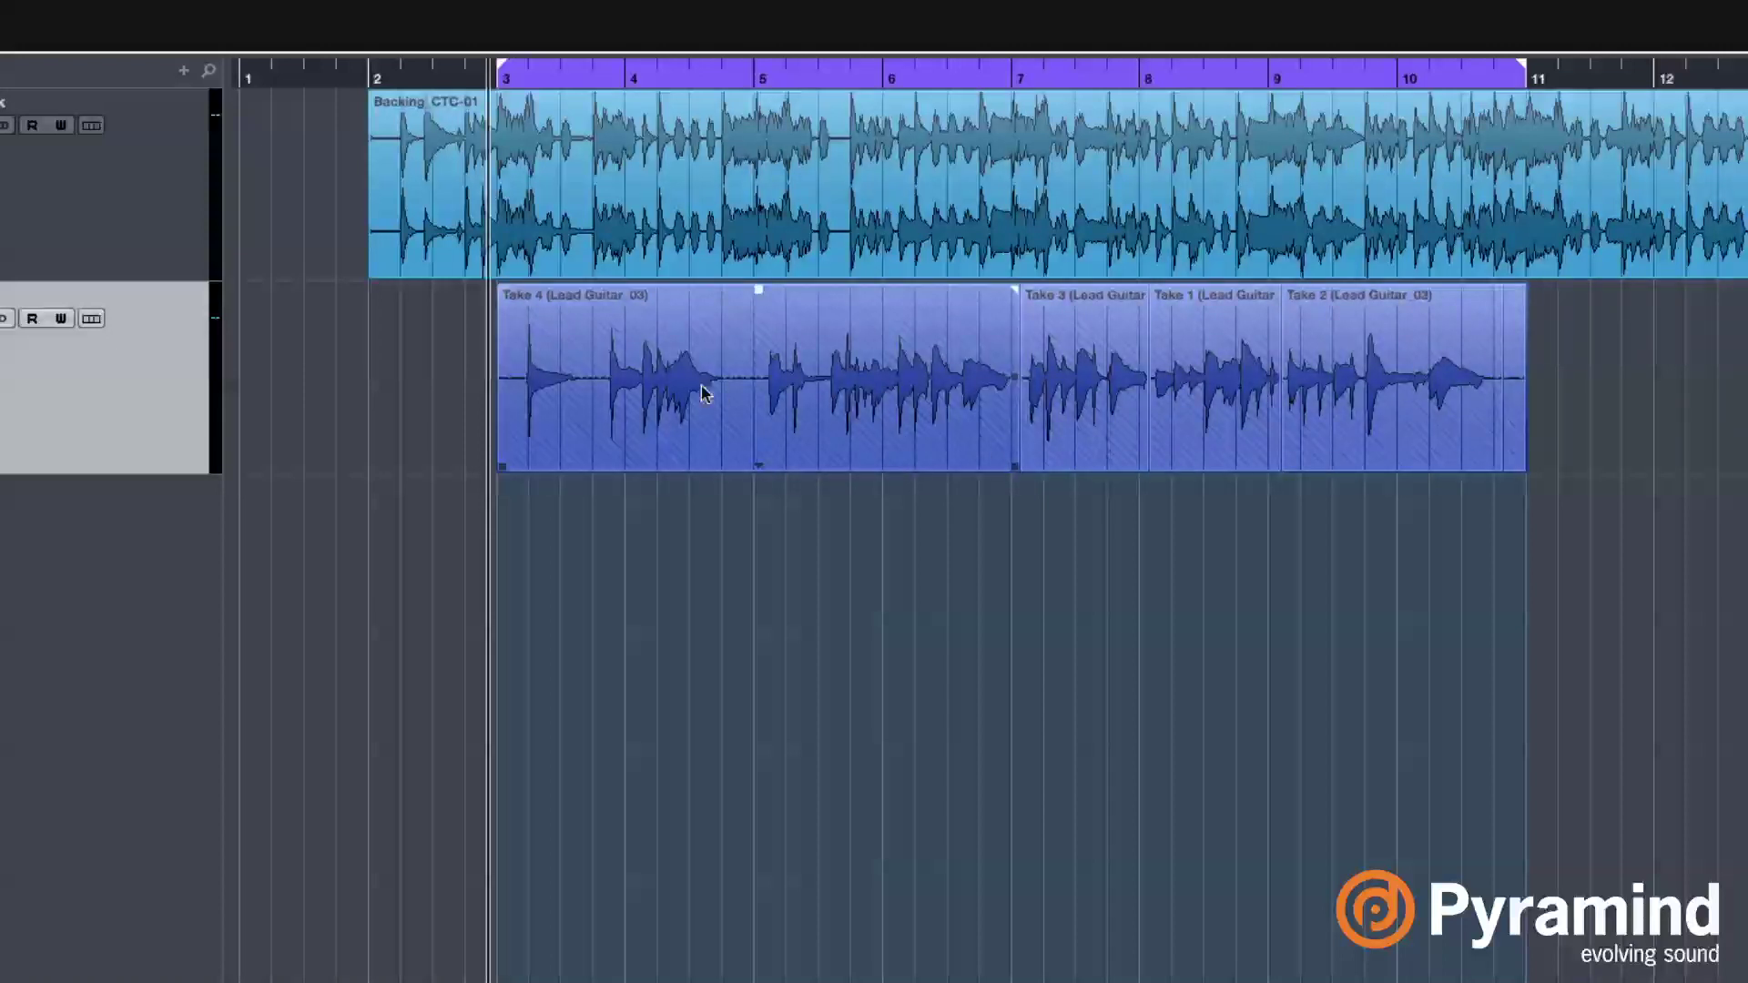
left_click(1332, 400)
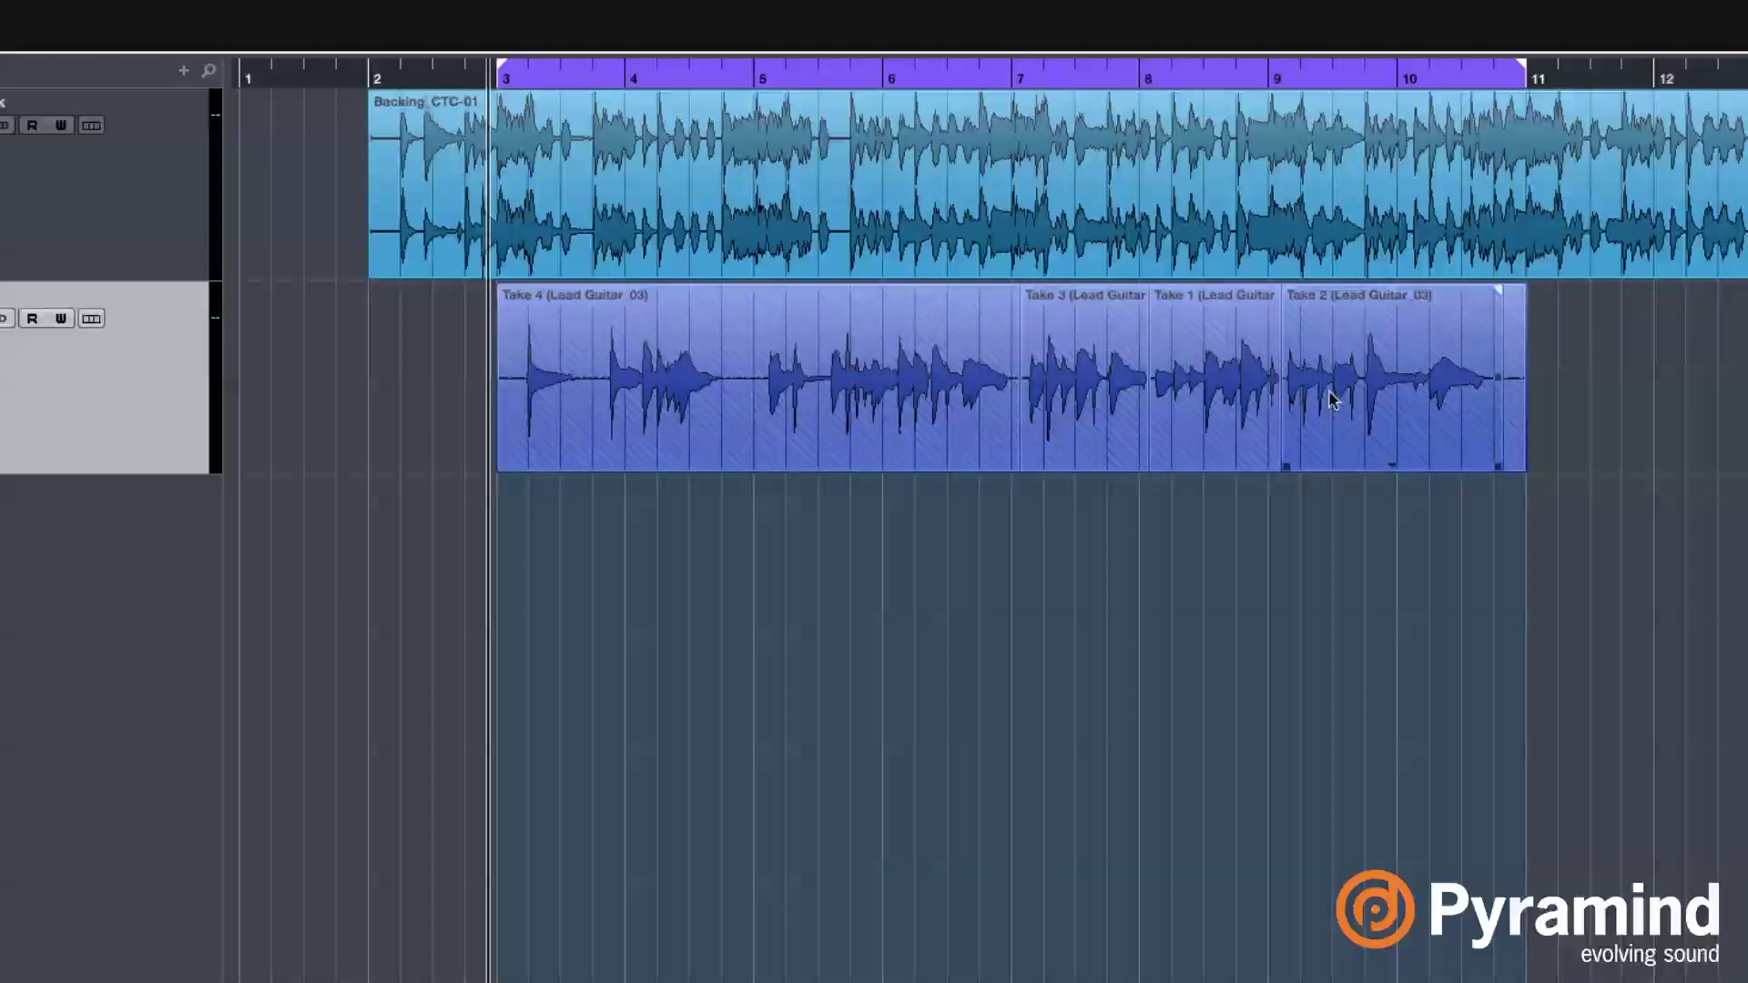
left_click(655, 403)
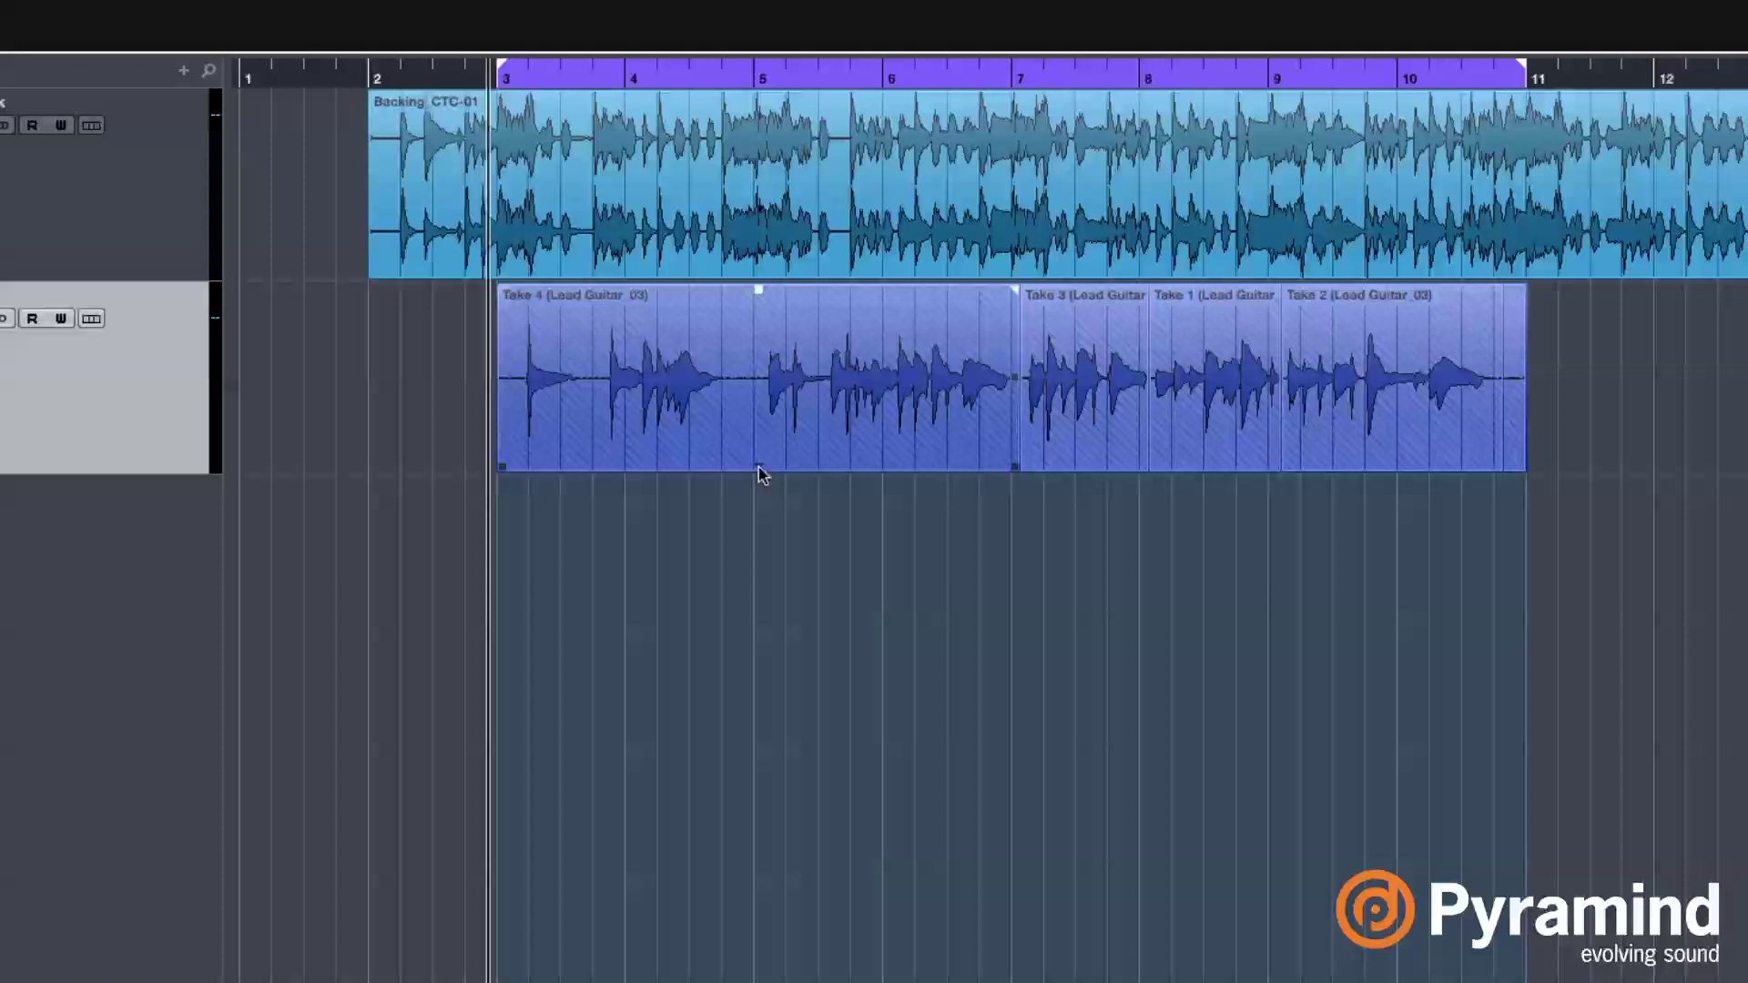
left_click(723, 529)
left_click(762, 470)
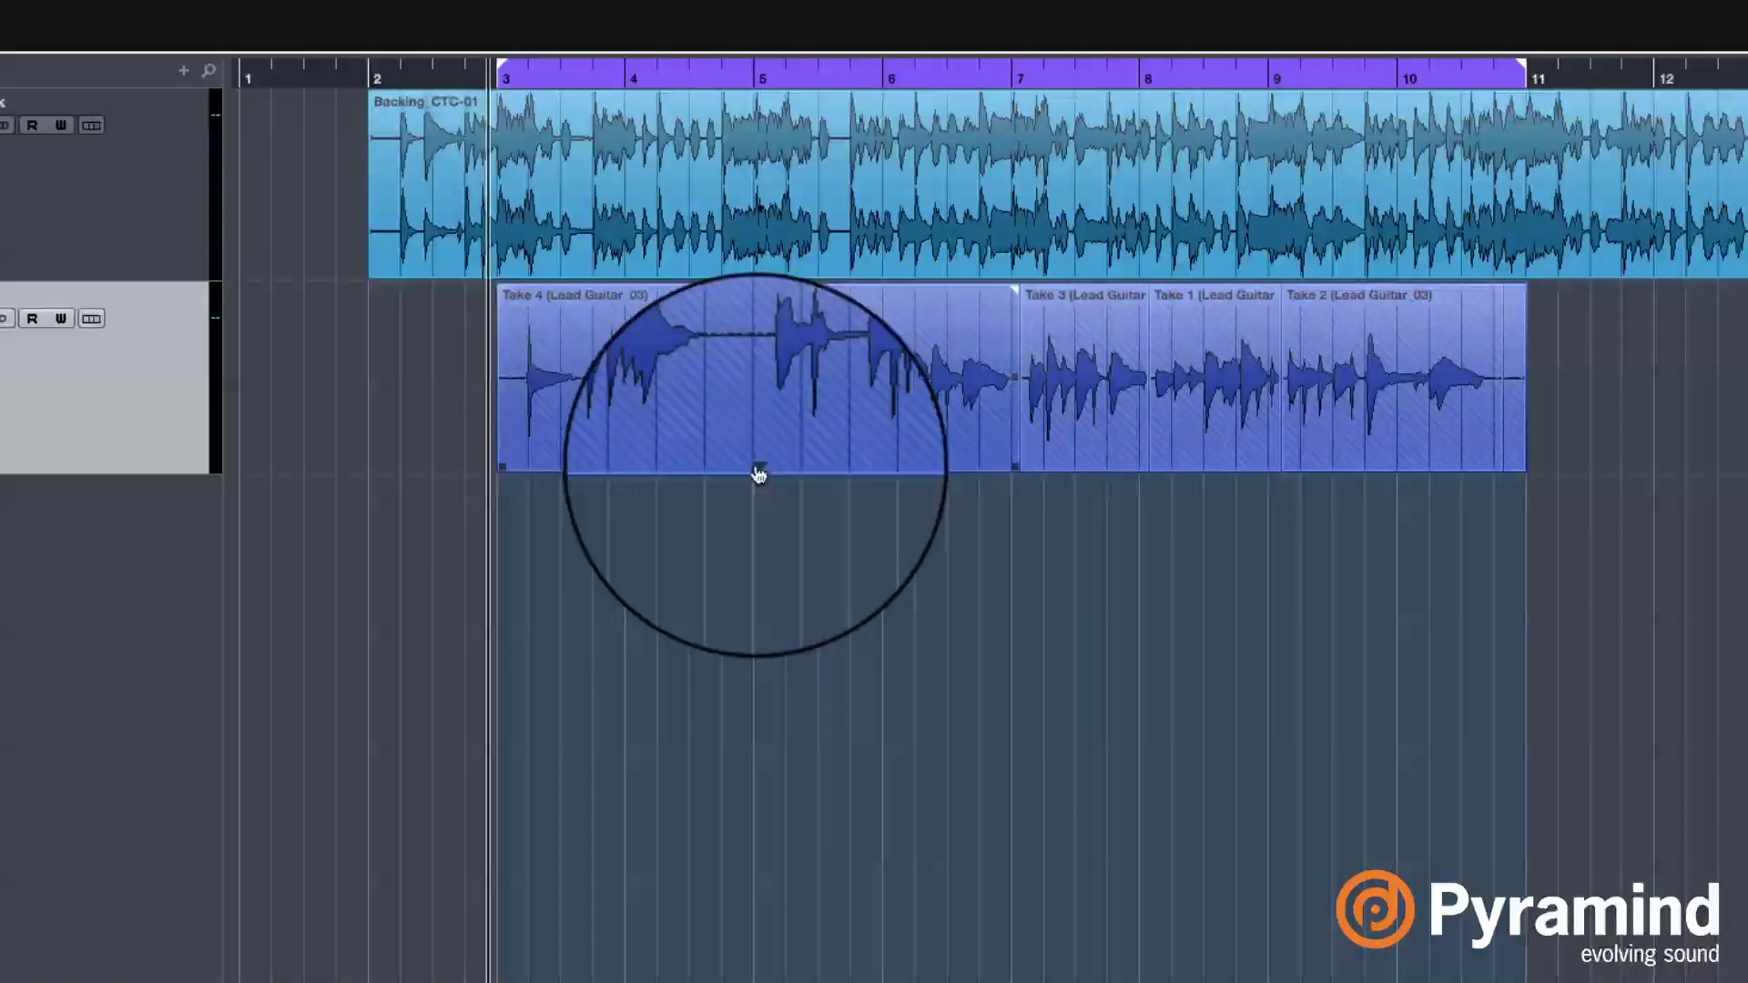
Remove Overlaps on the Take 4 and Take 1 events, leaving nothing selected.
left_click(760, 470)
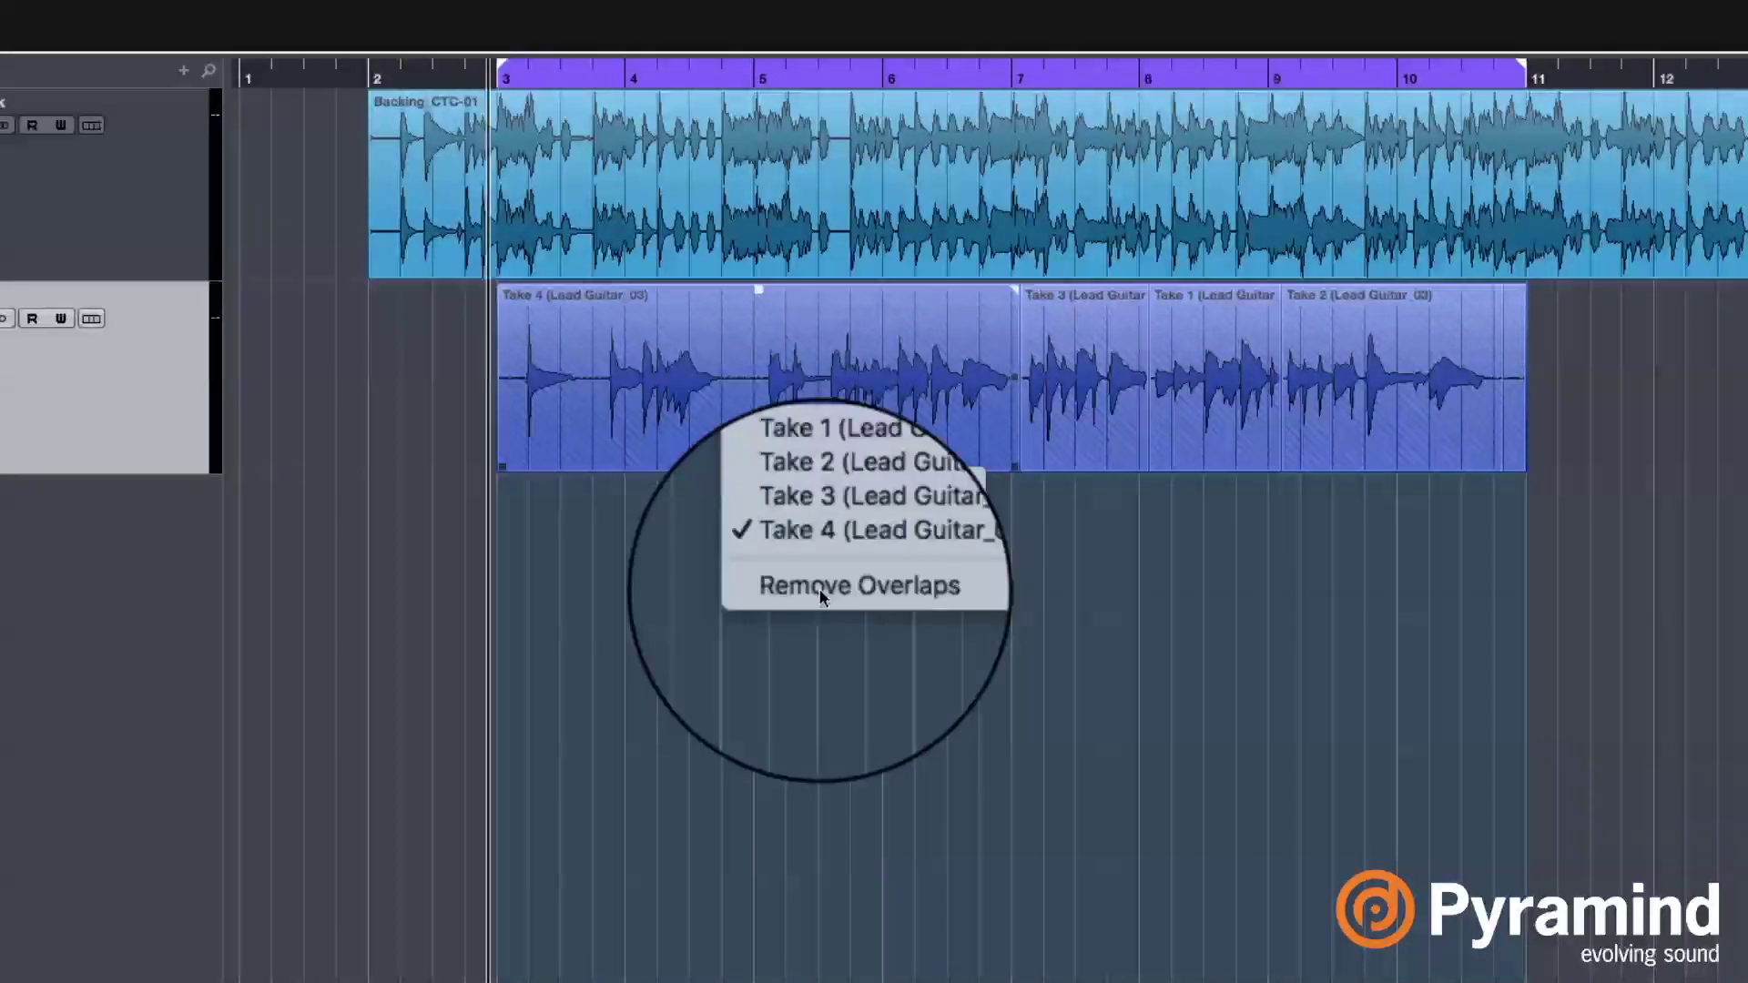
left_click(821, 591)
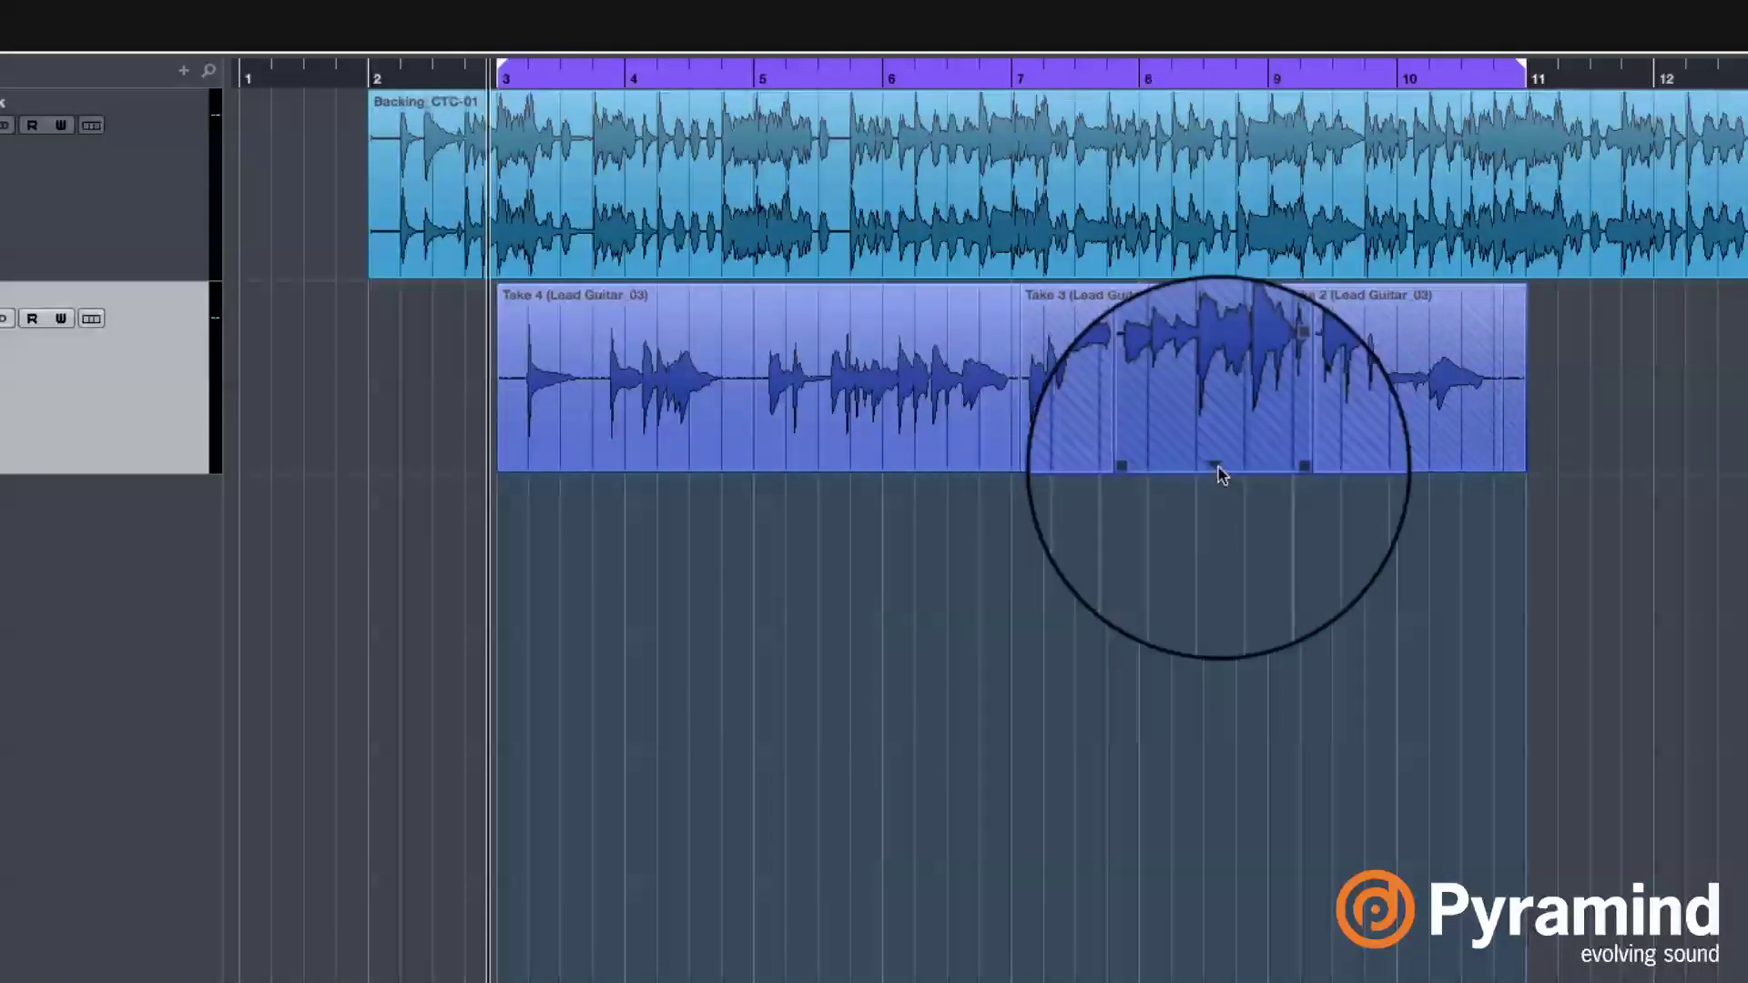
left_click(1088, 468)
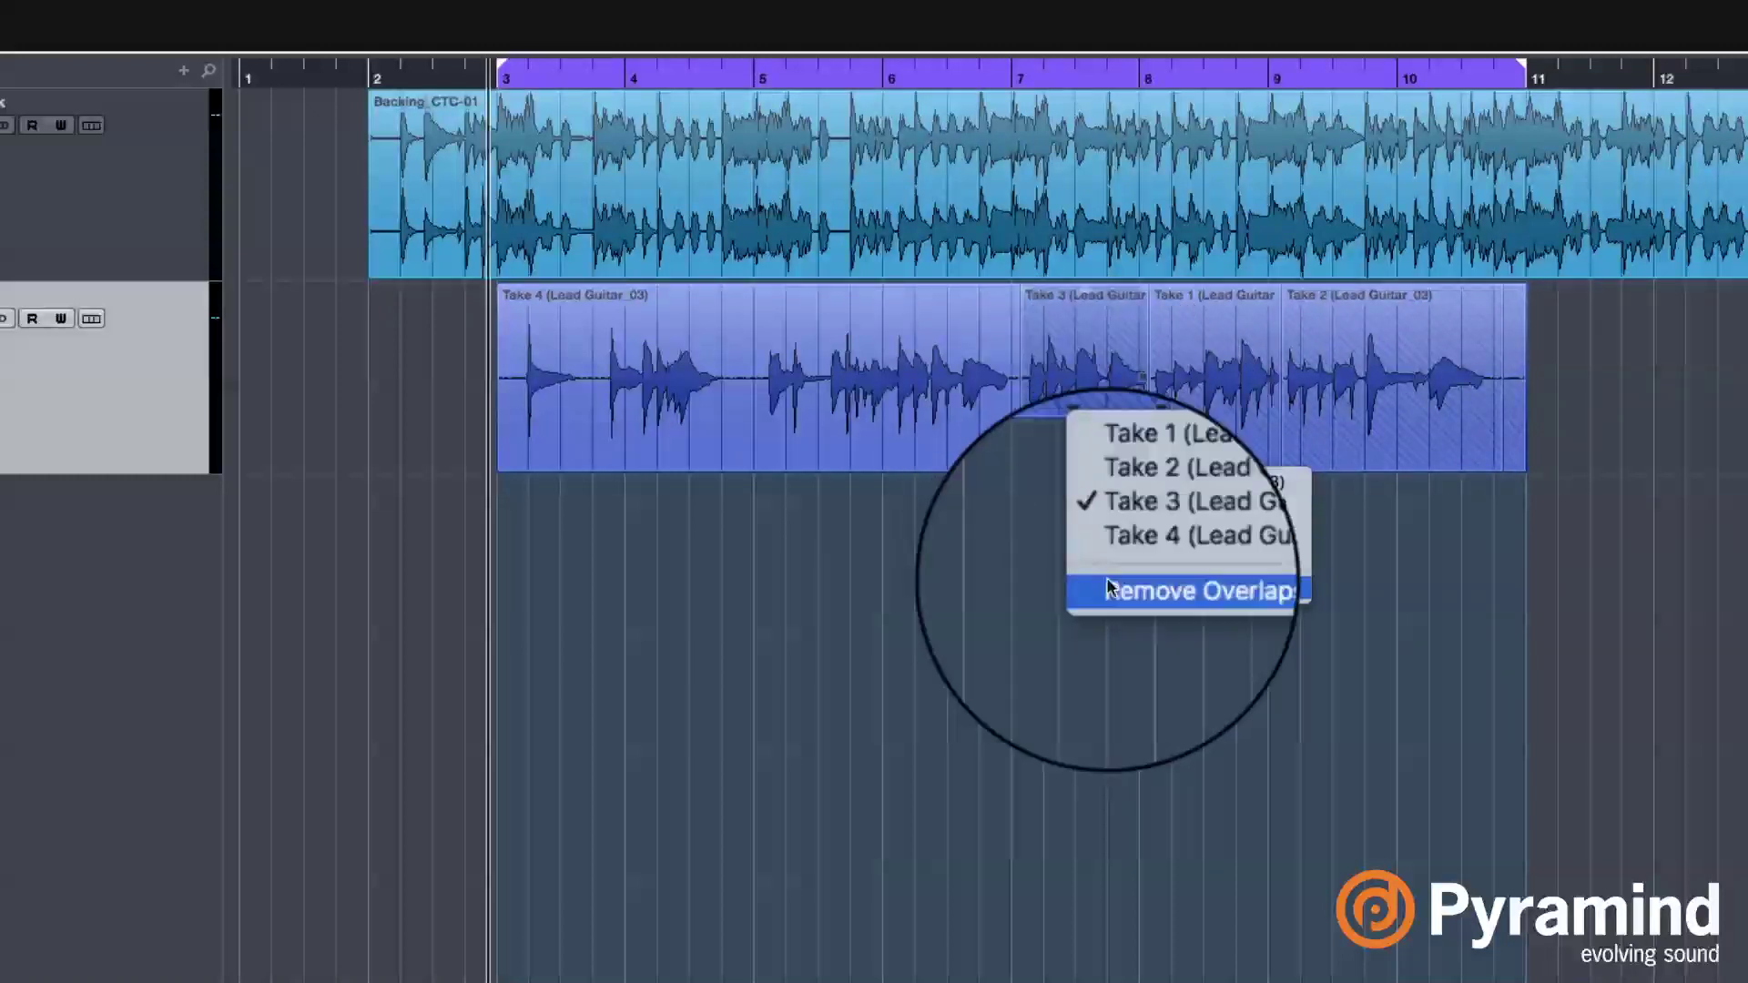
left_click(1210, 480)
left_click(1218, 471)
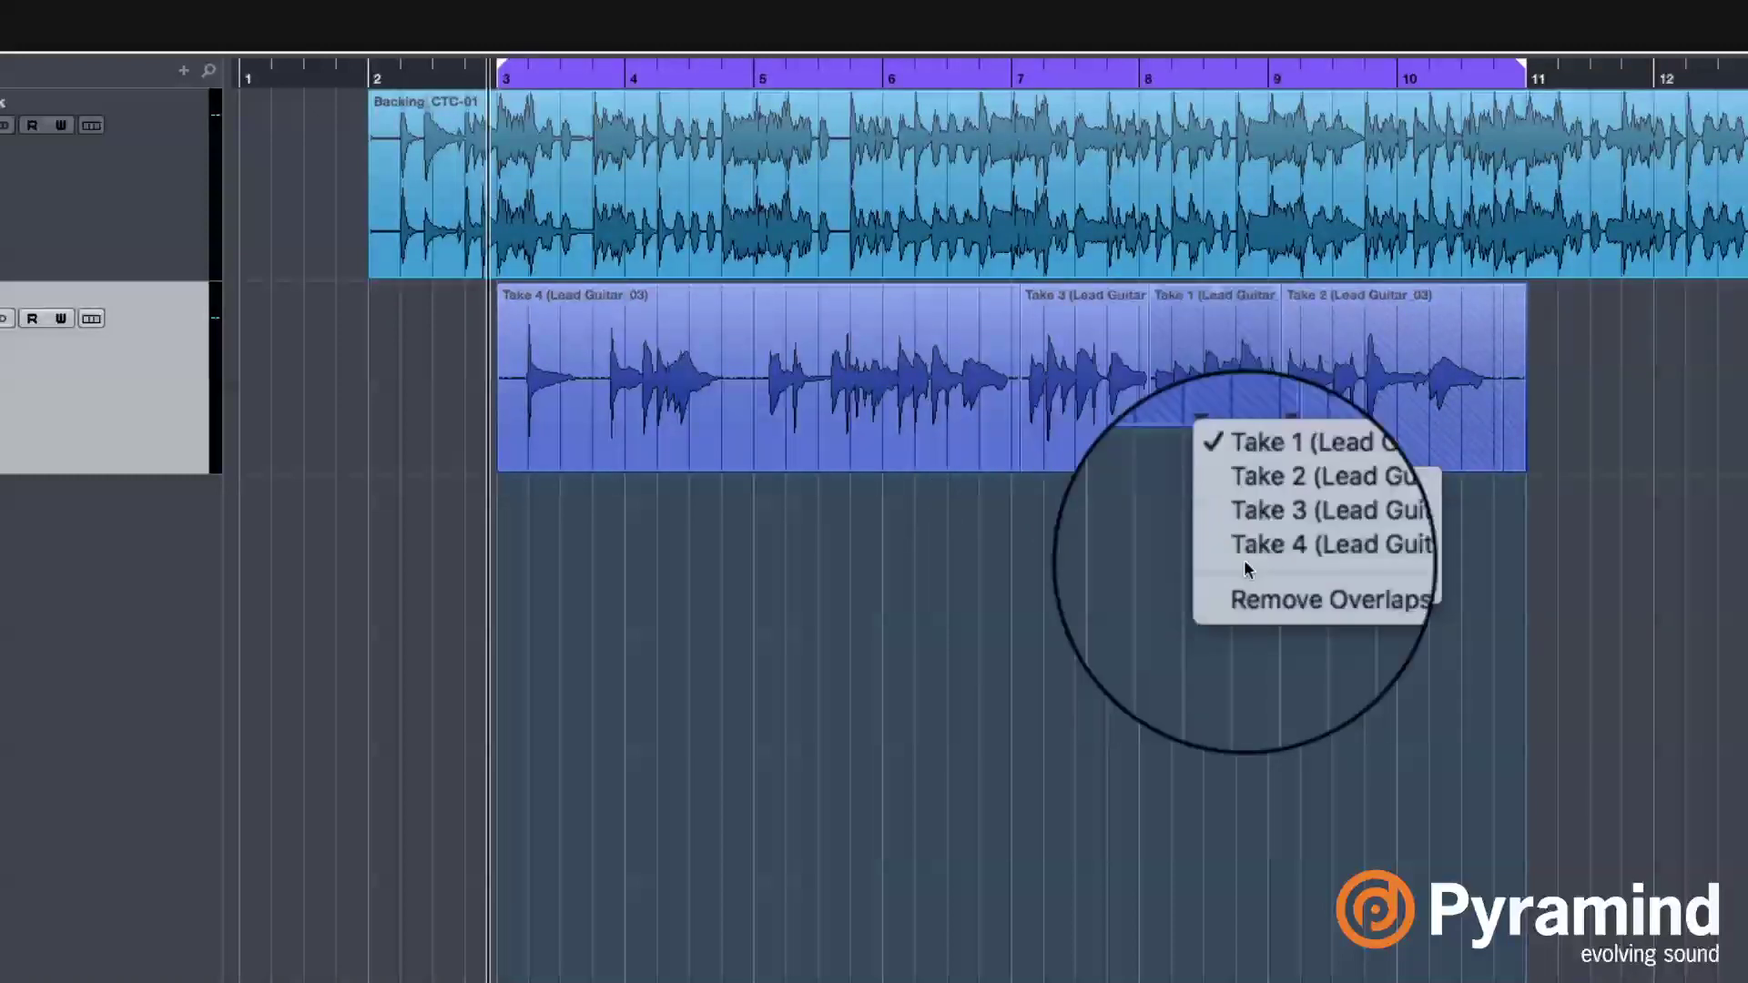
left_click(1264, 598)
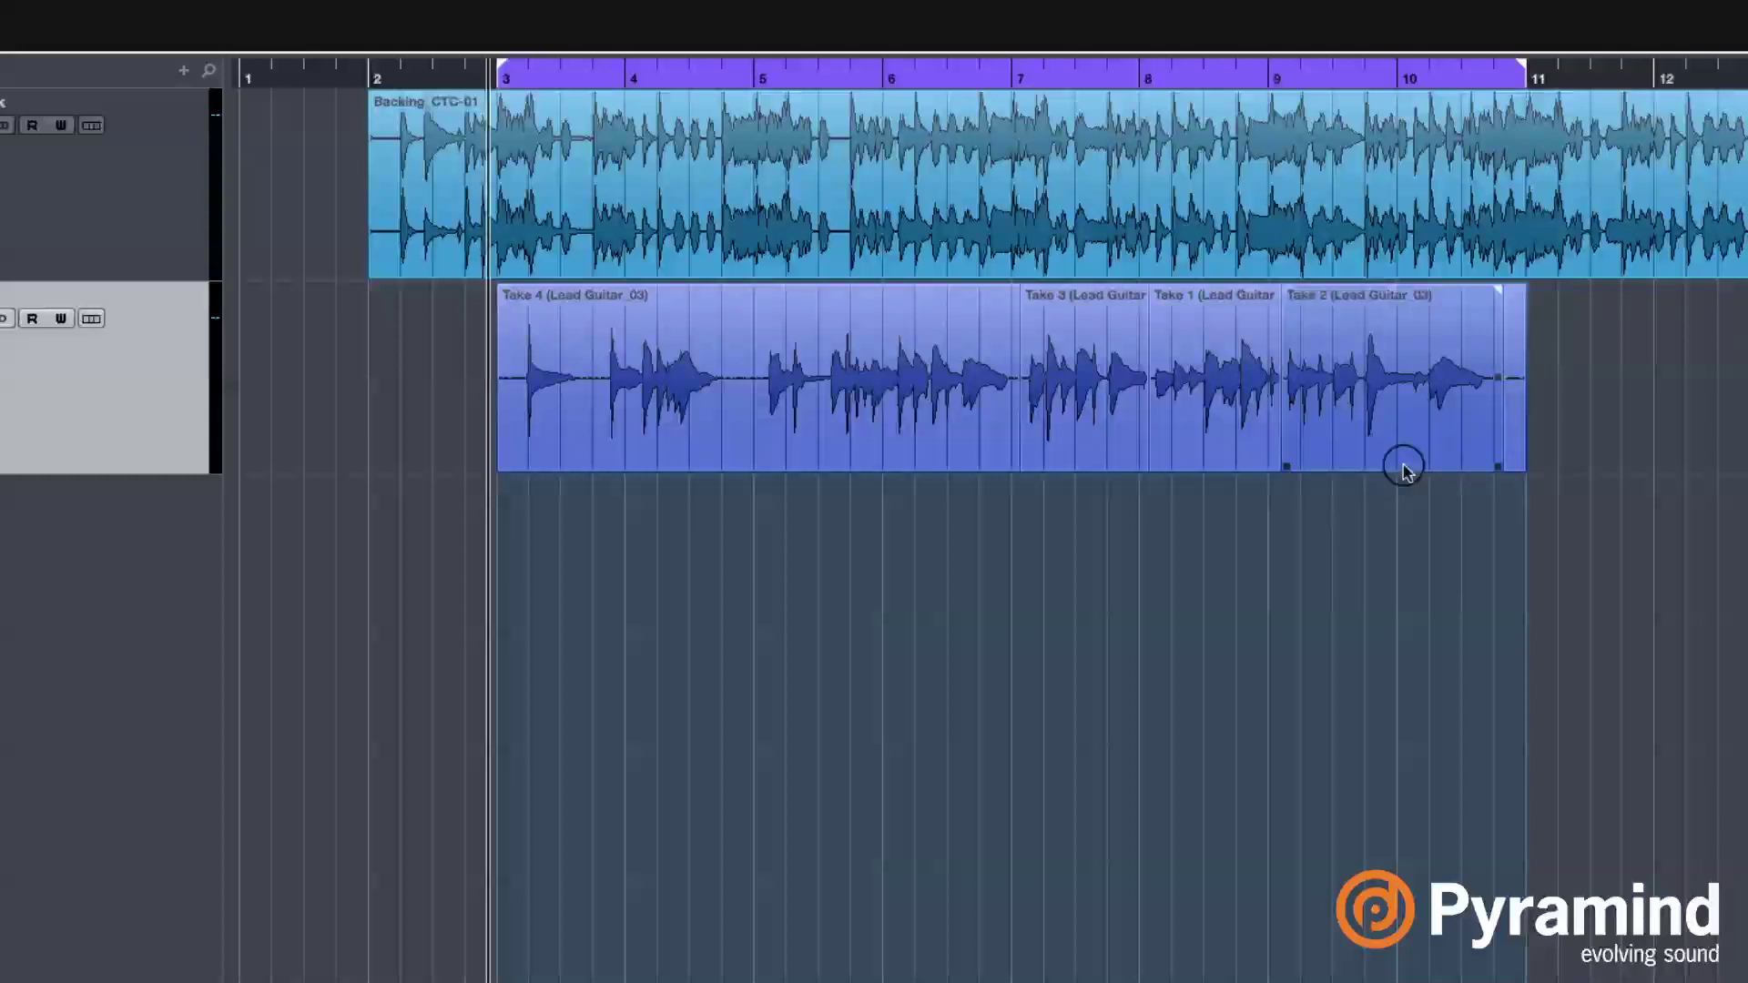
left_click(1516, 460)
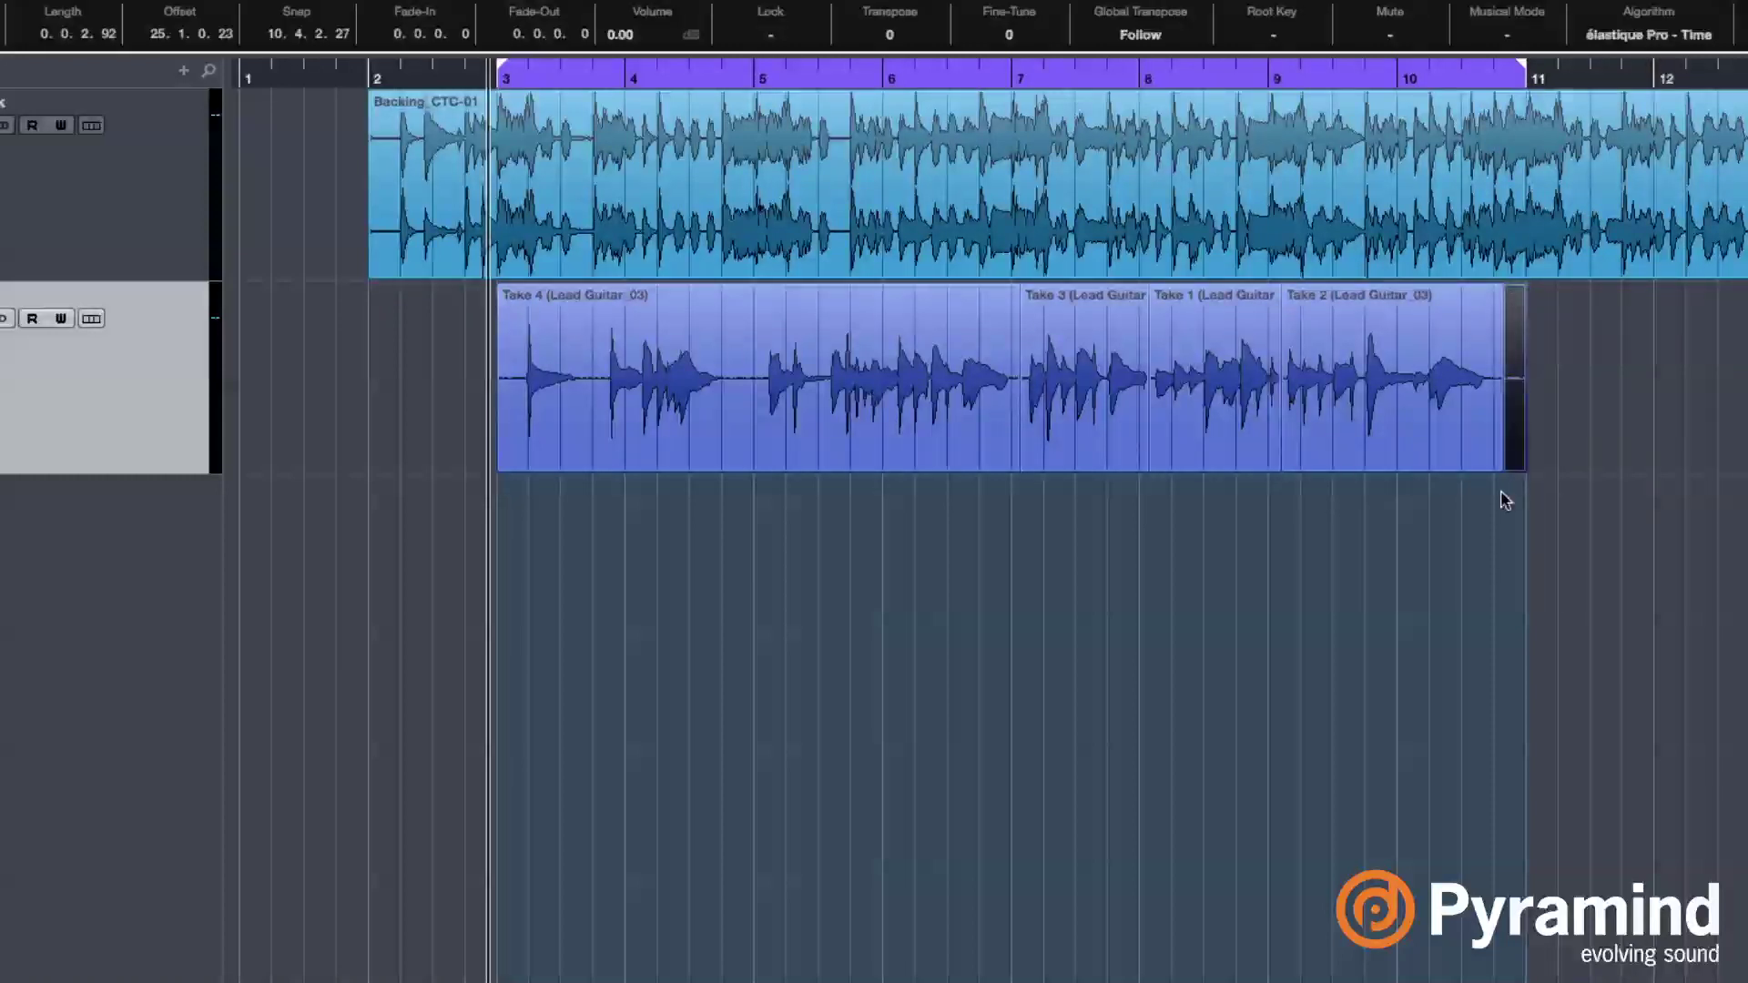
left_click(1600, 395)
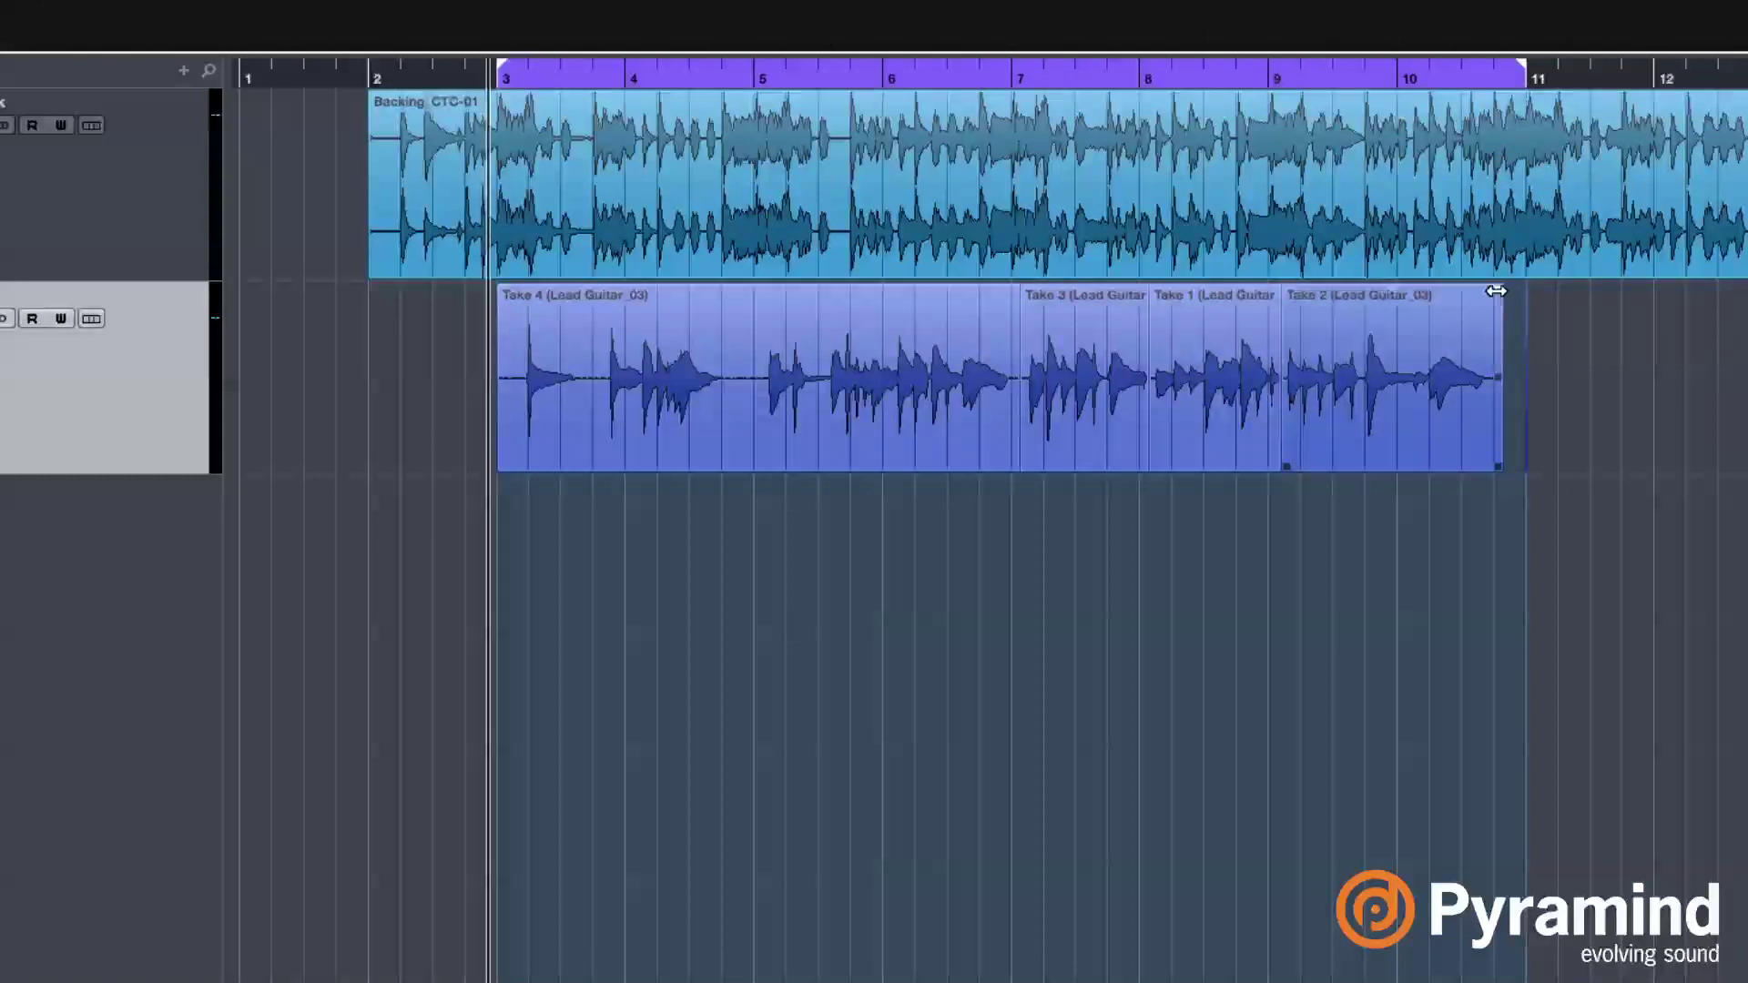
Add a fade-out to Take 2's end and a 0.0.1.41 fade-in to Take 4's start.
left_click_drag(1494, 292, 1483, 289)
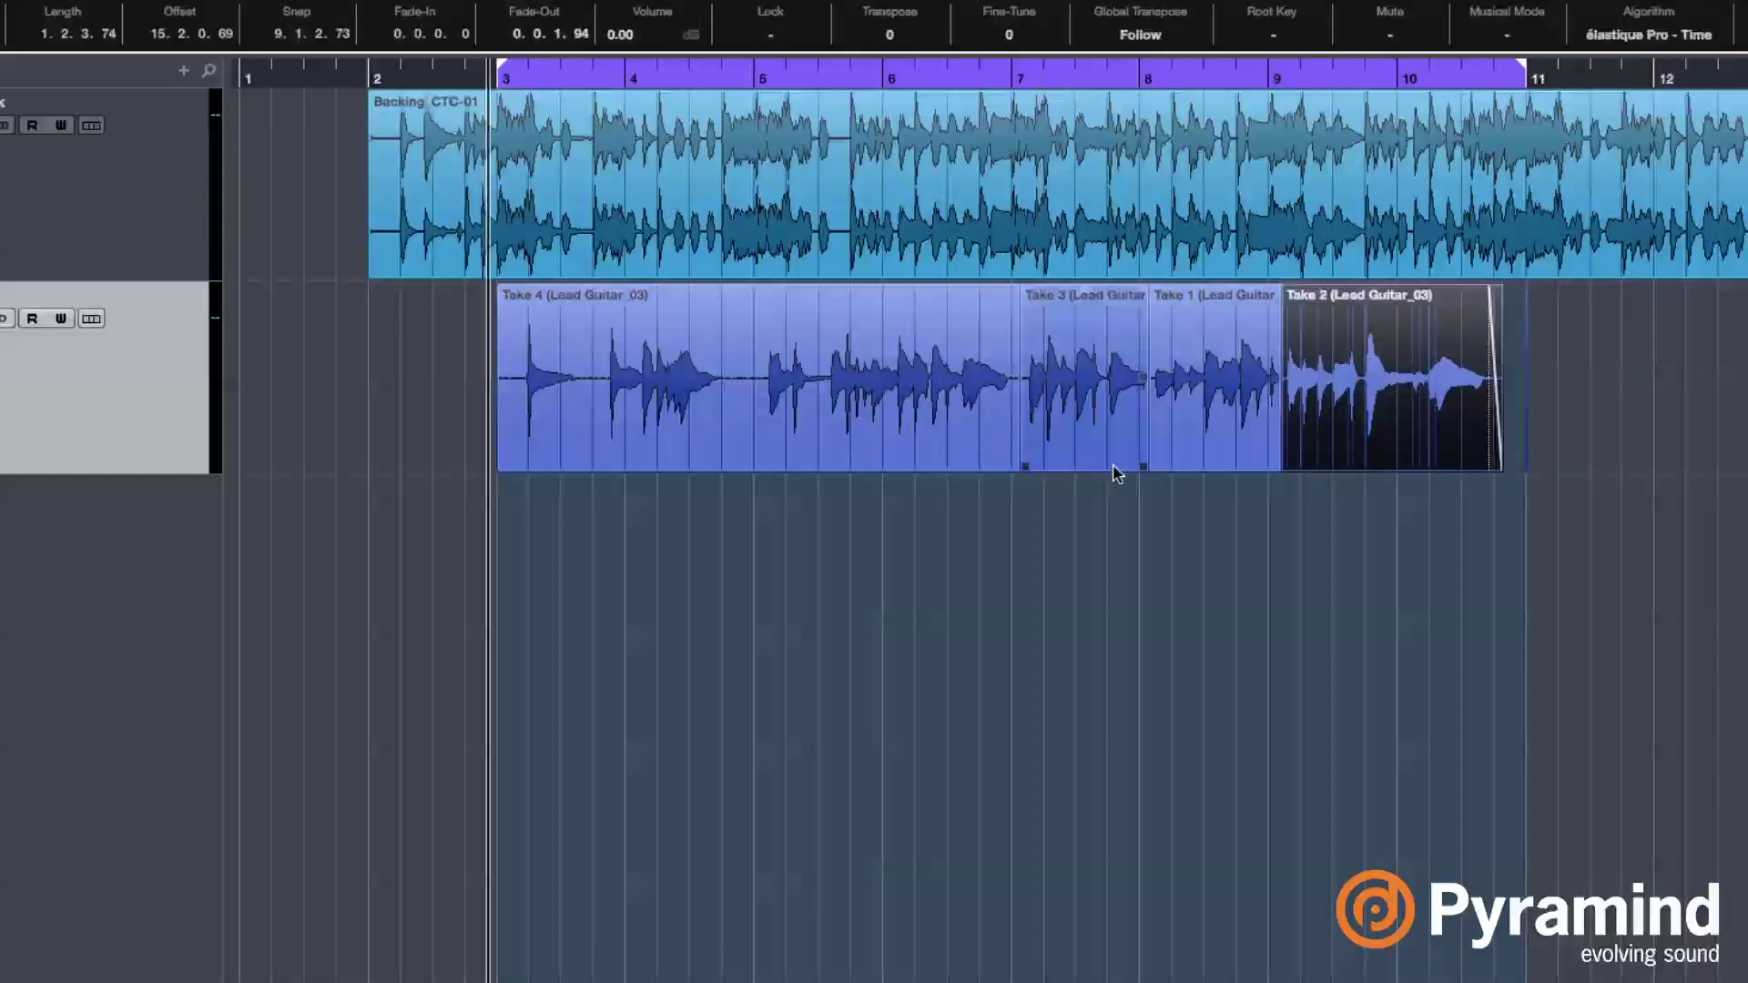
left_click_drag(502, 468, 511, 469)
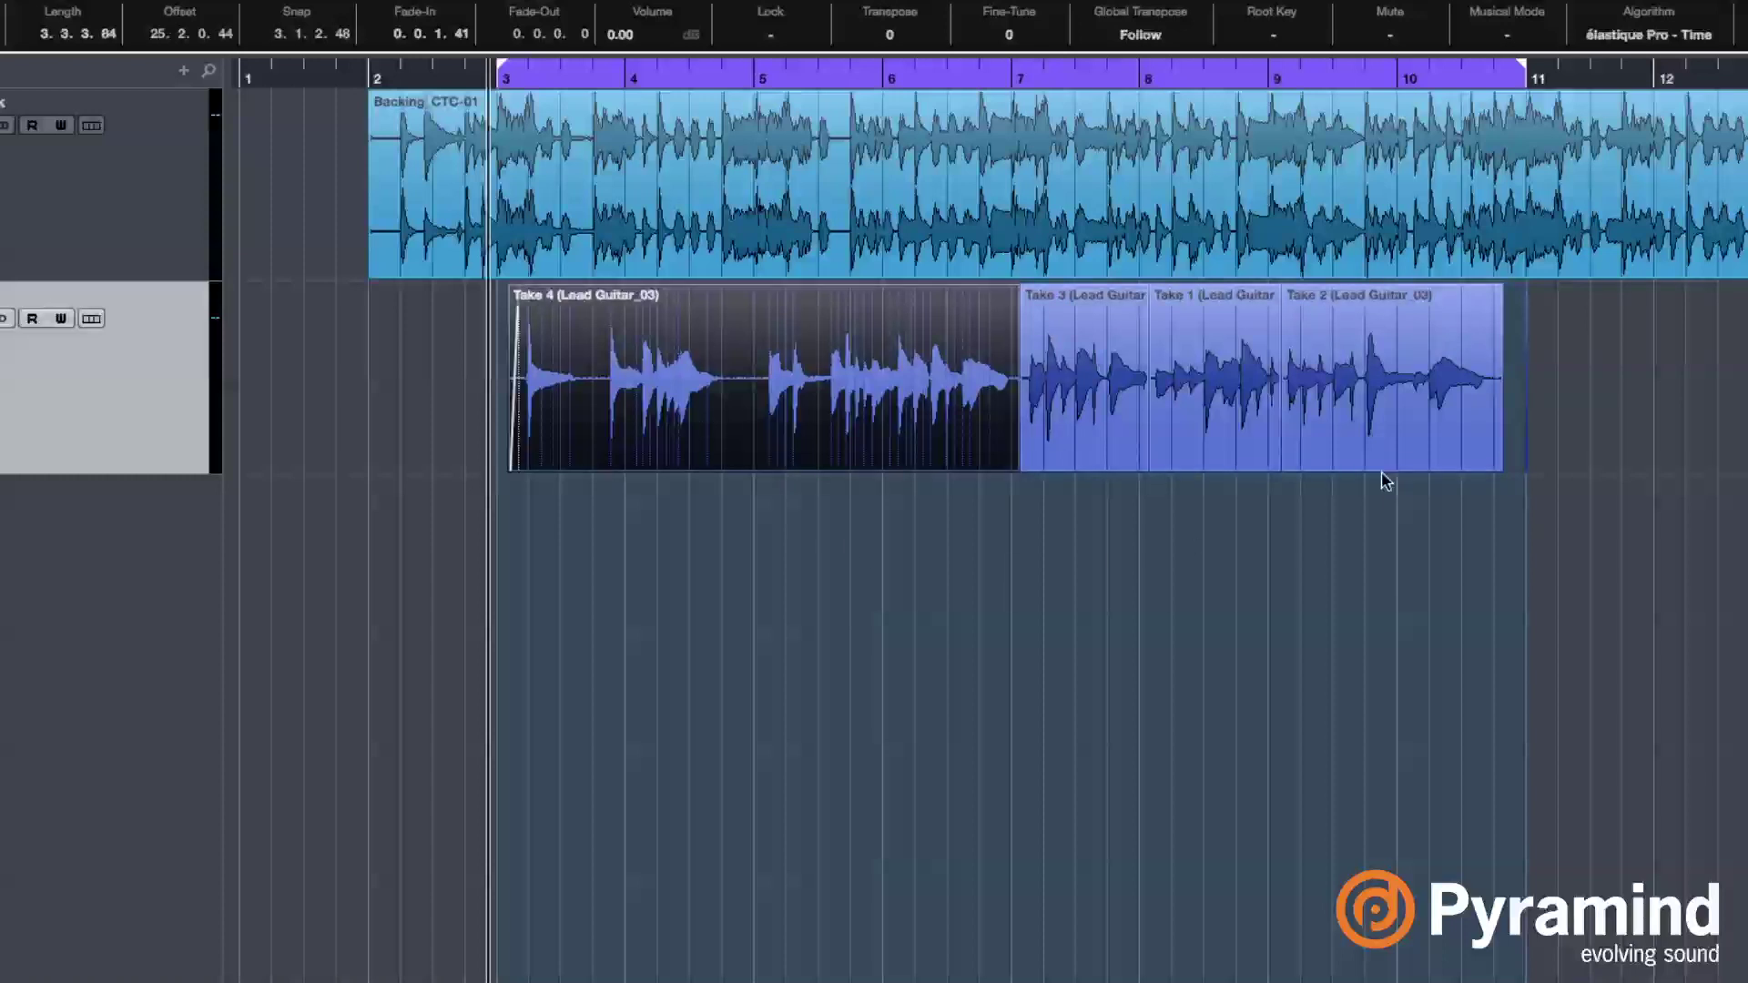
left_click(1474, 455, "shift")
left_click(1198, 454, "shift")
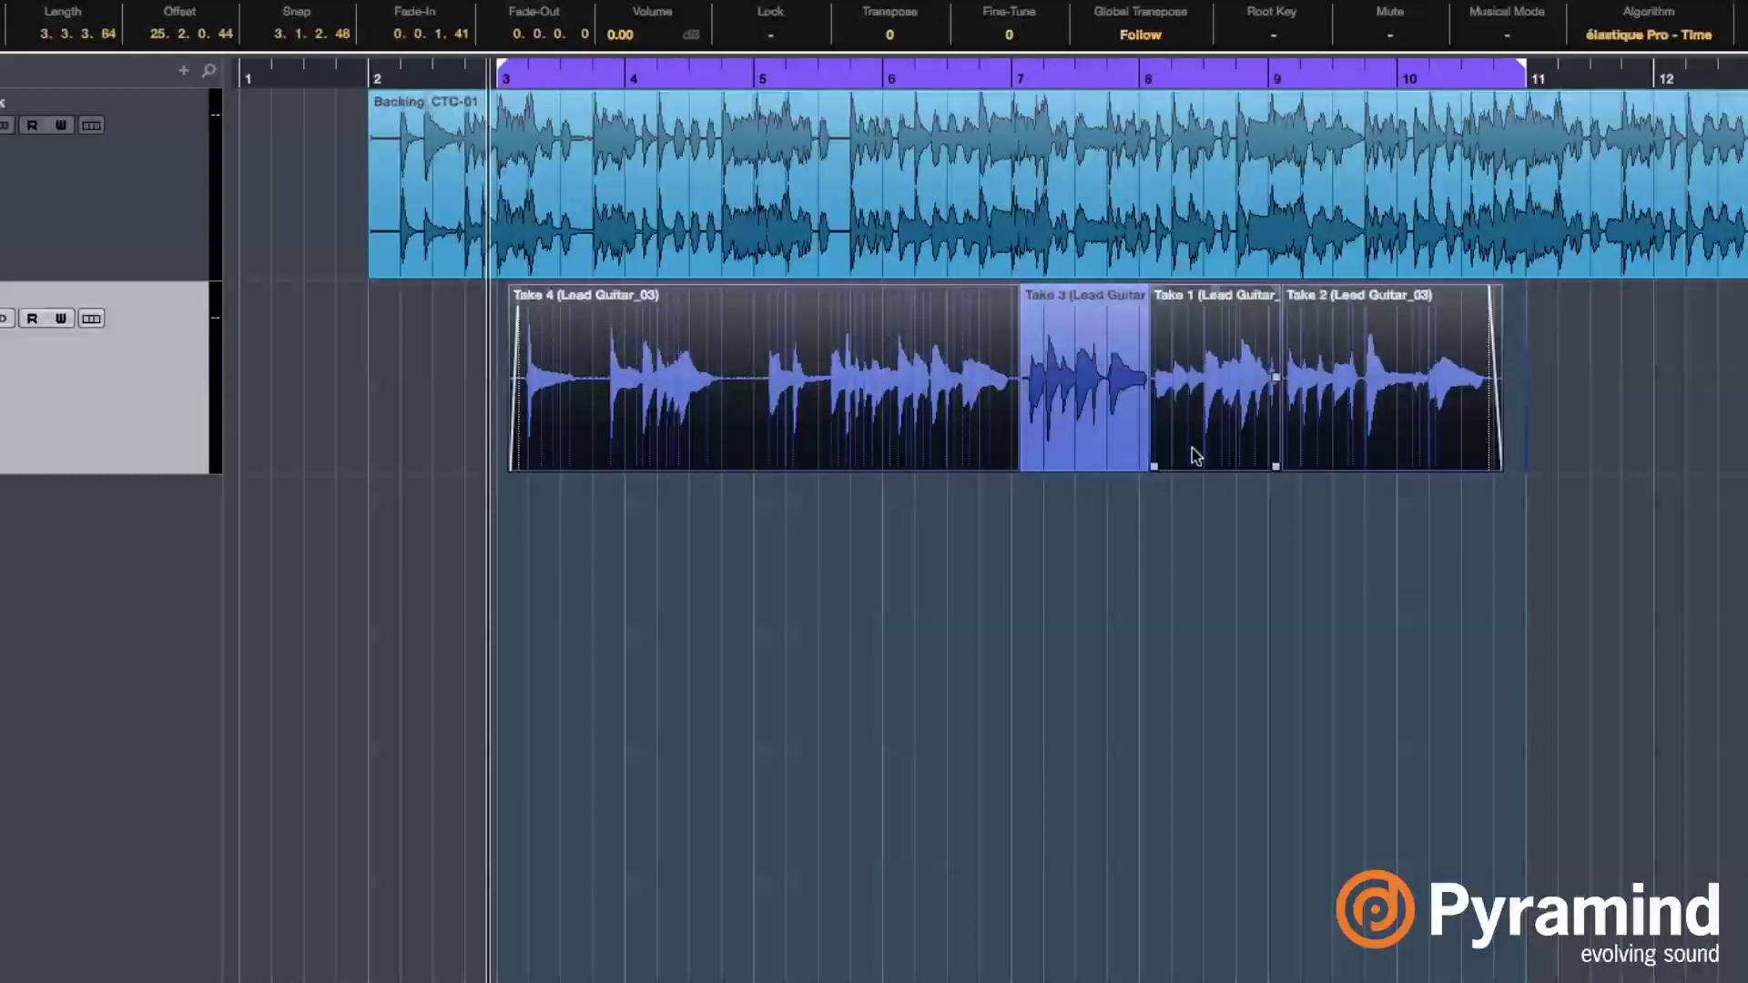
left_click(1087, 454, "shift")
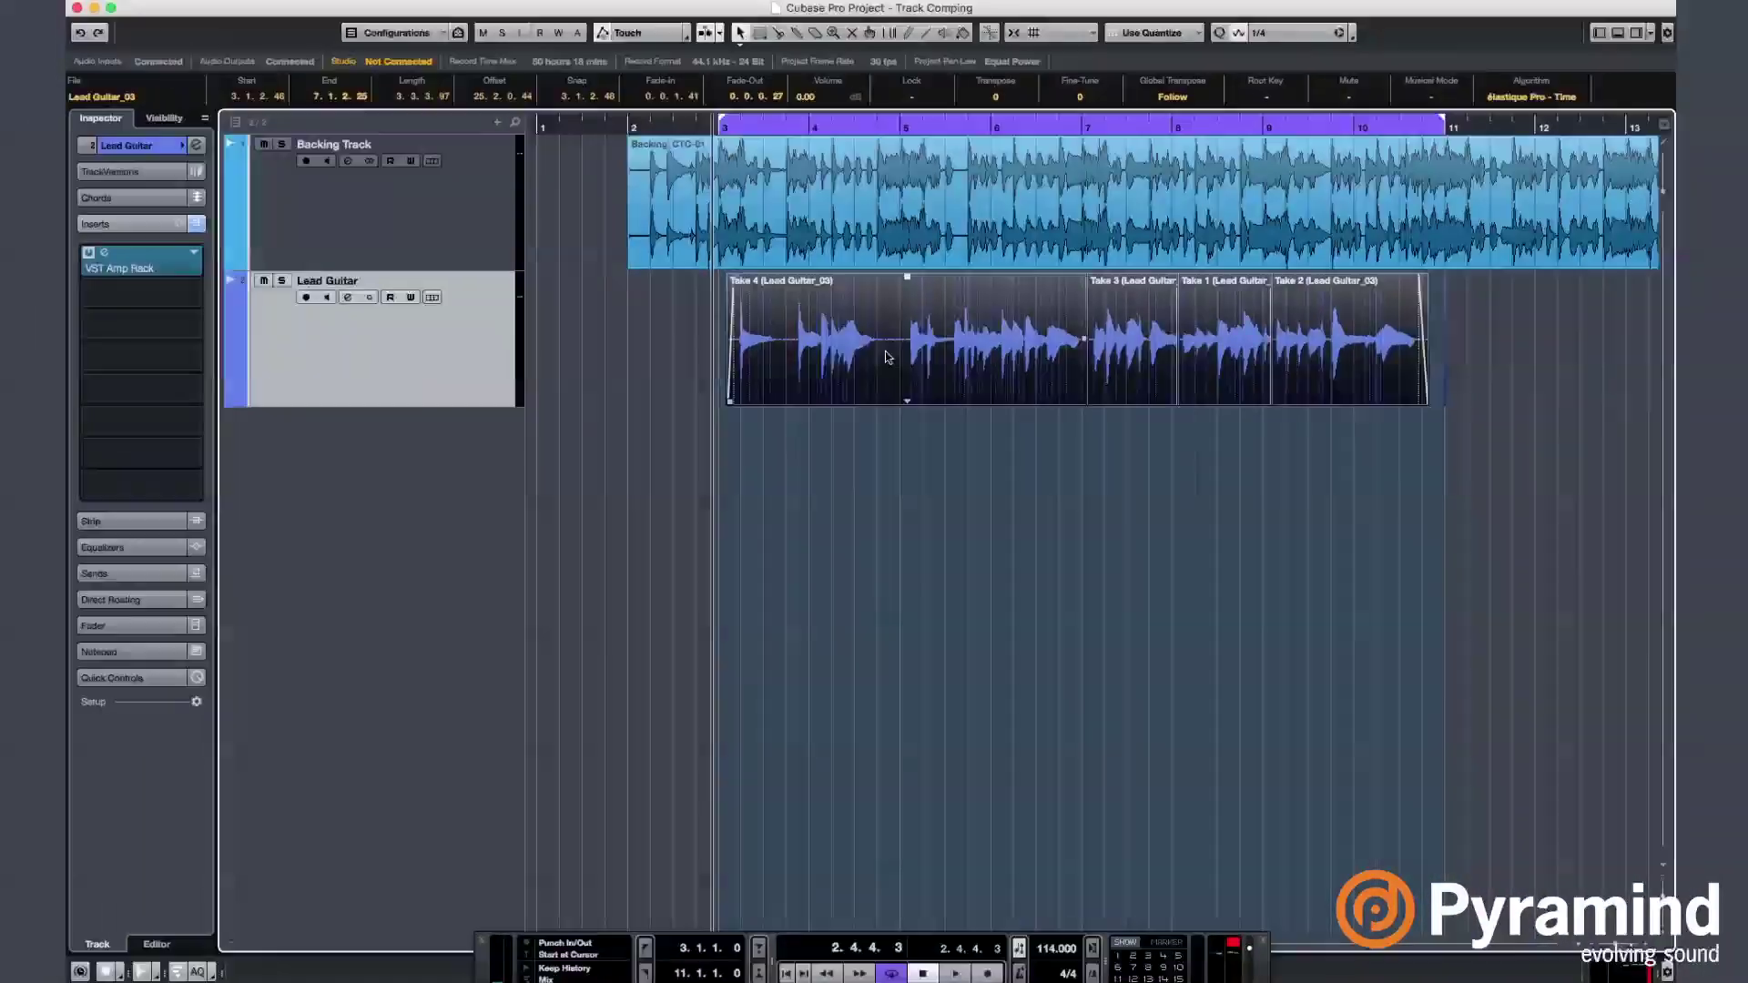
left_click(1537, 437)
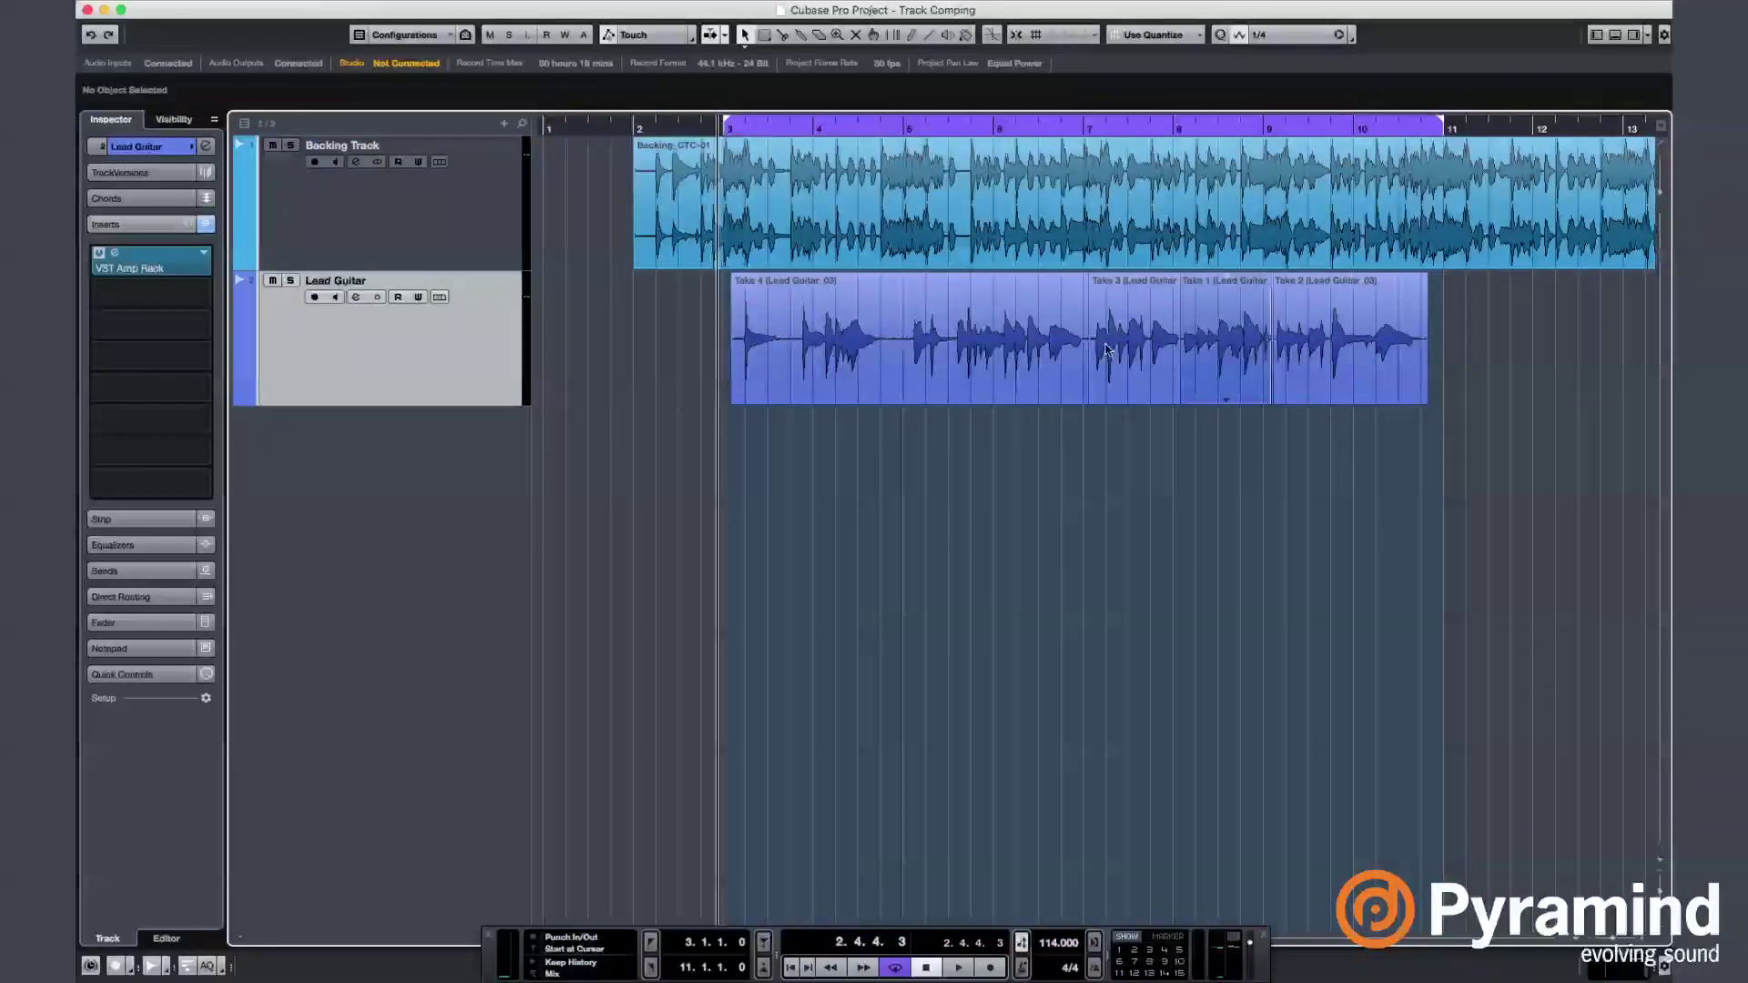
Play the comp from bar 3 with horizontal zoom and Autoscroll on, then stop.
key("space")
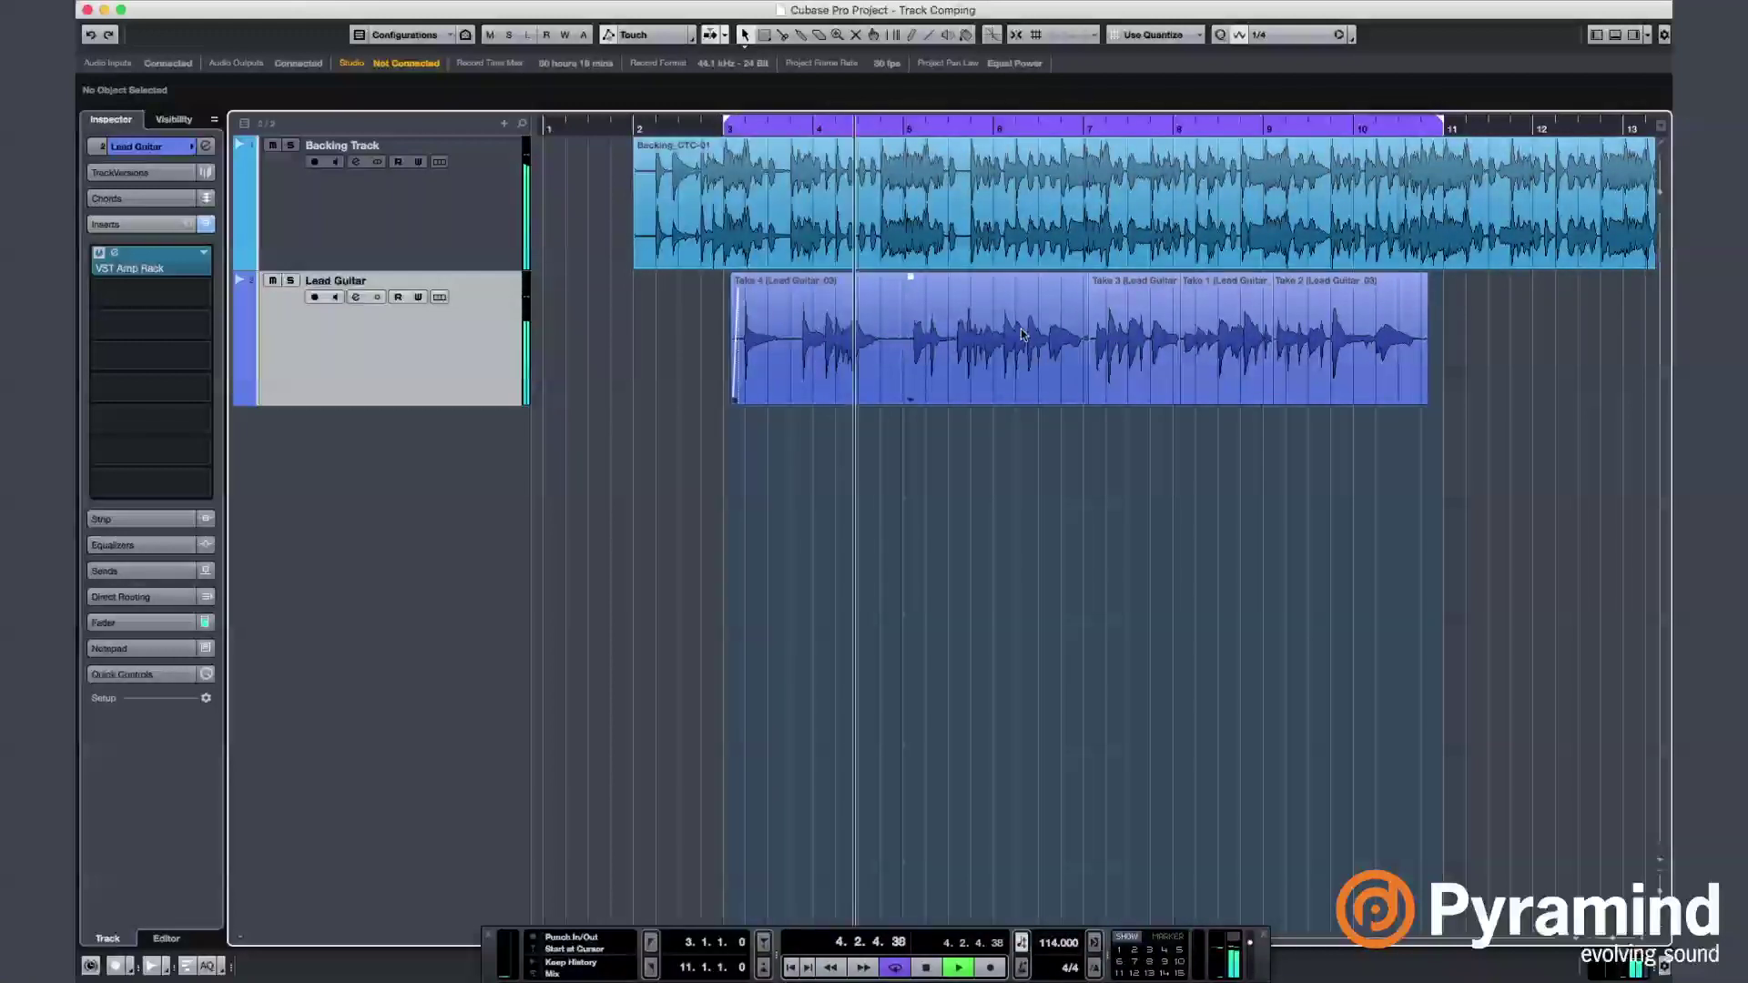
key("h")
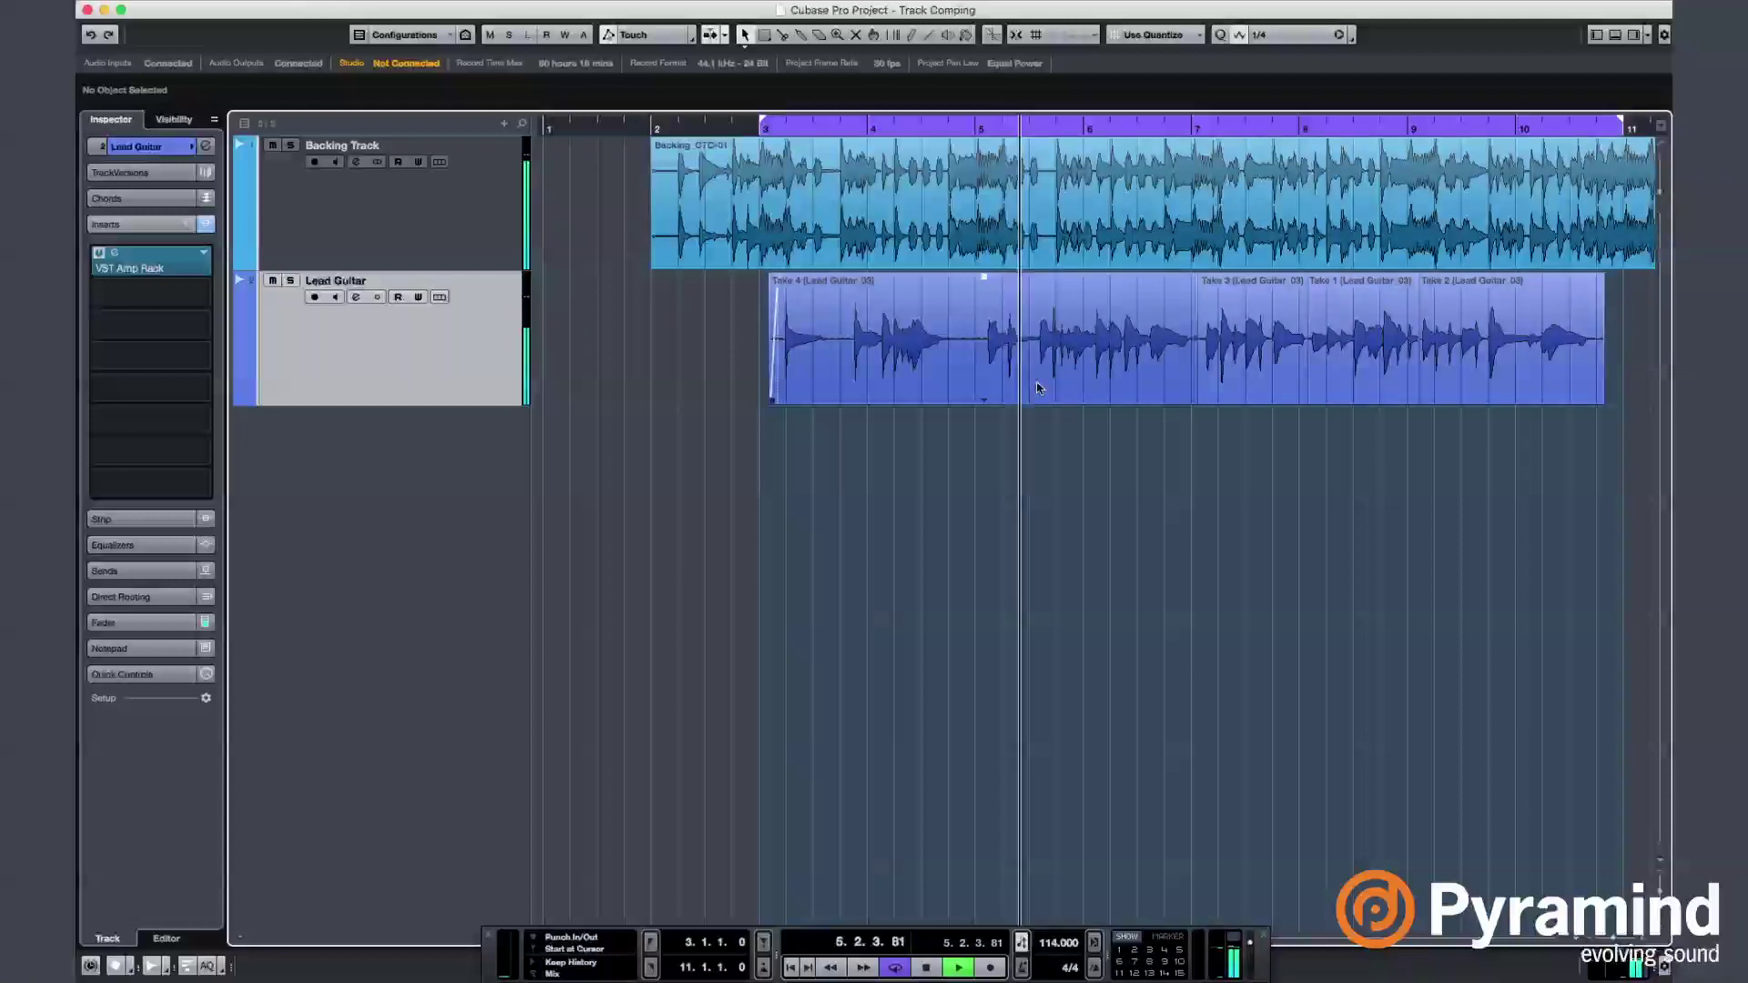
key("f")
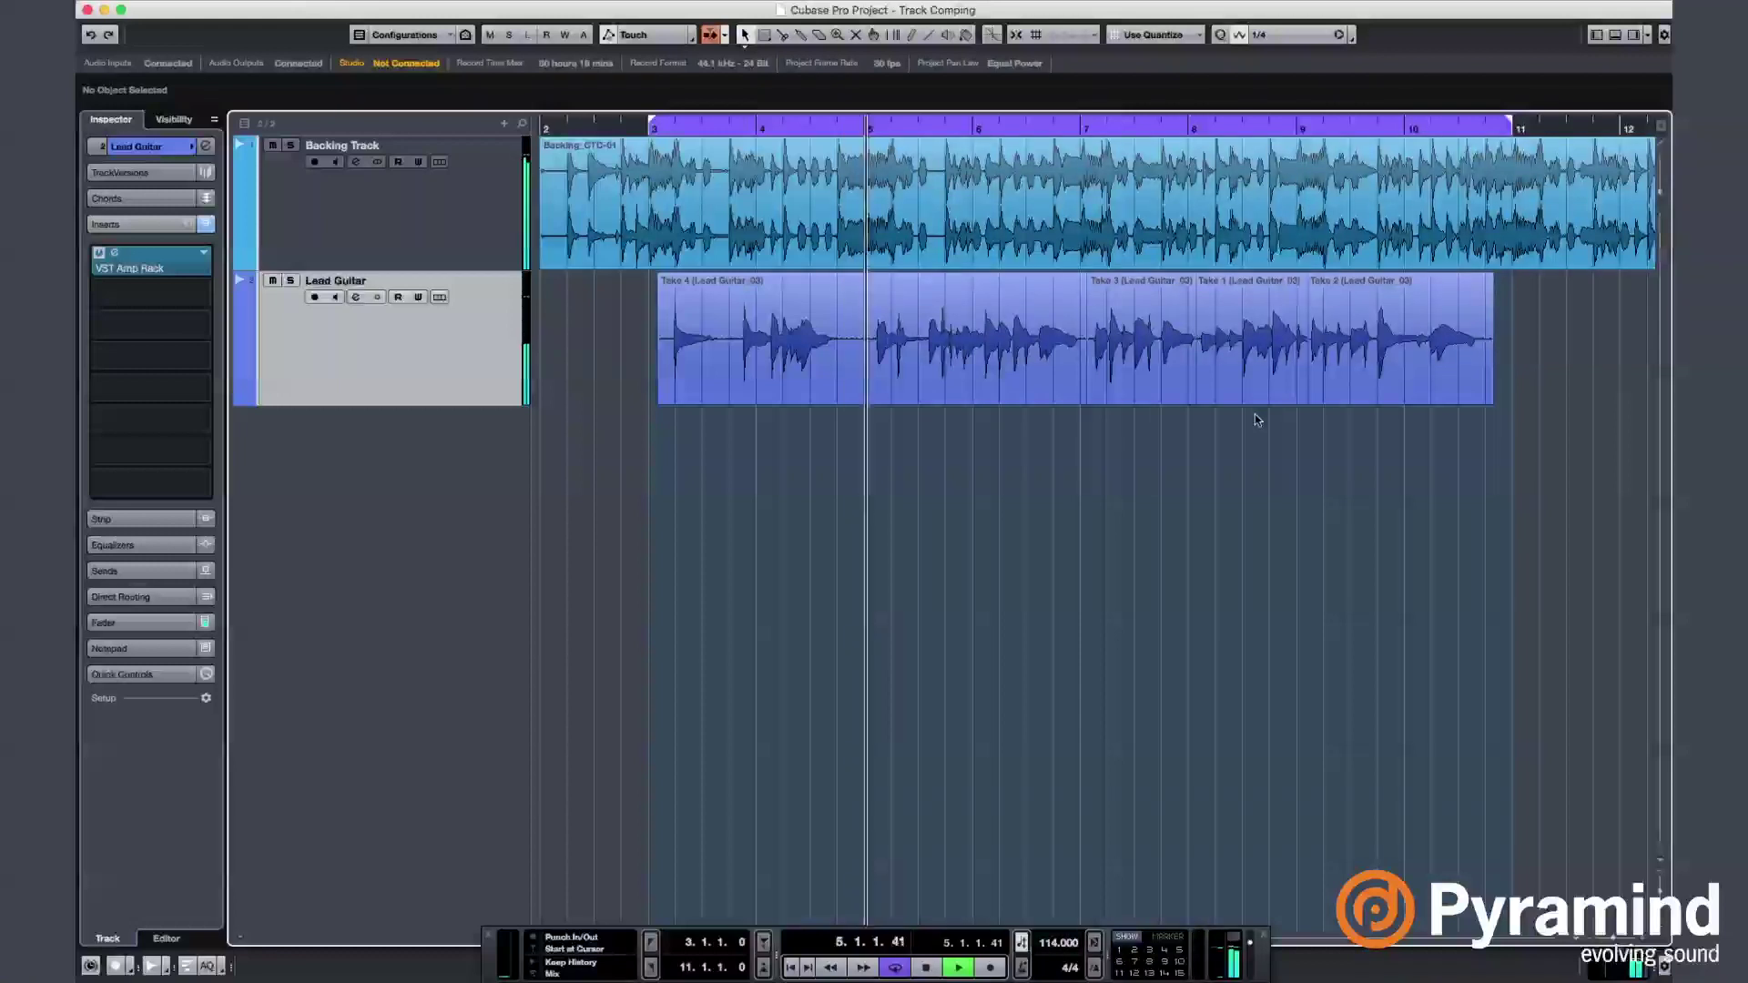
key("space")
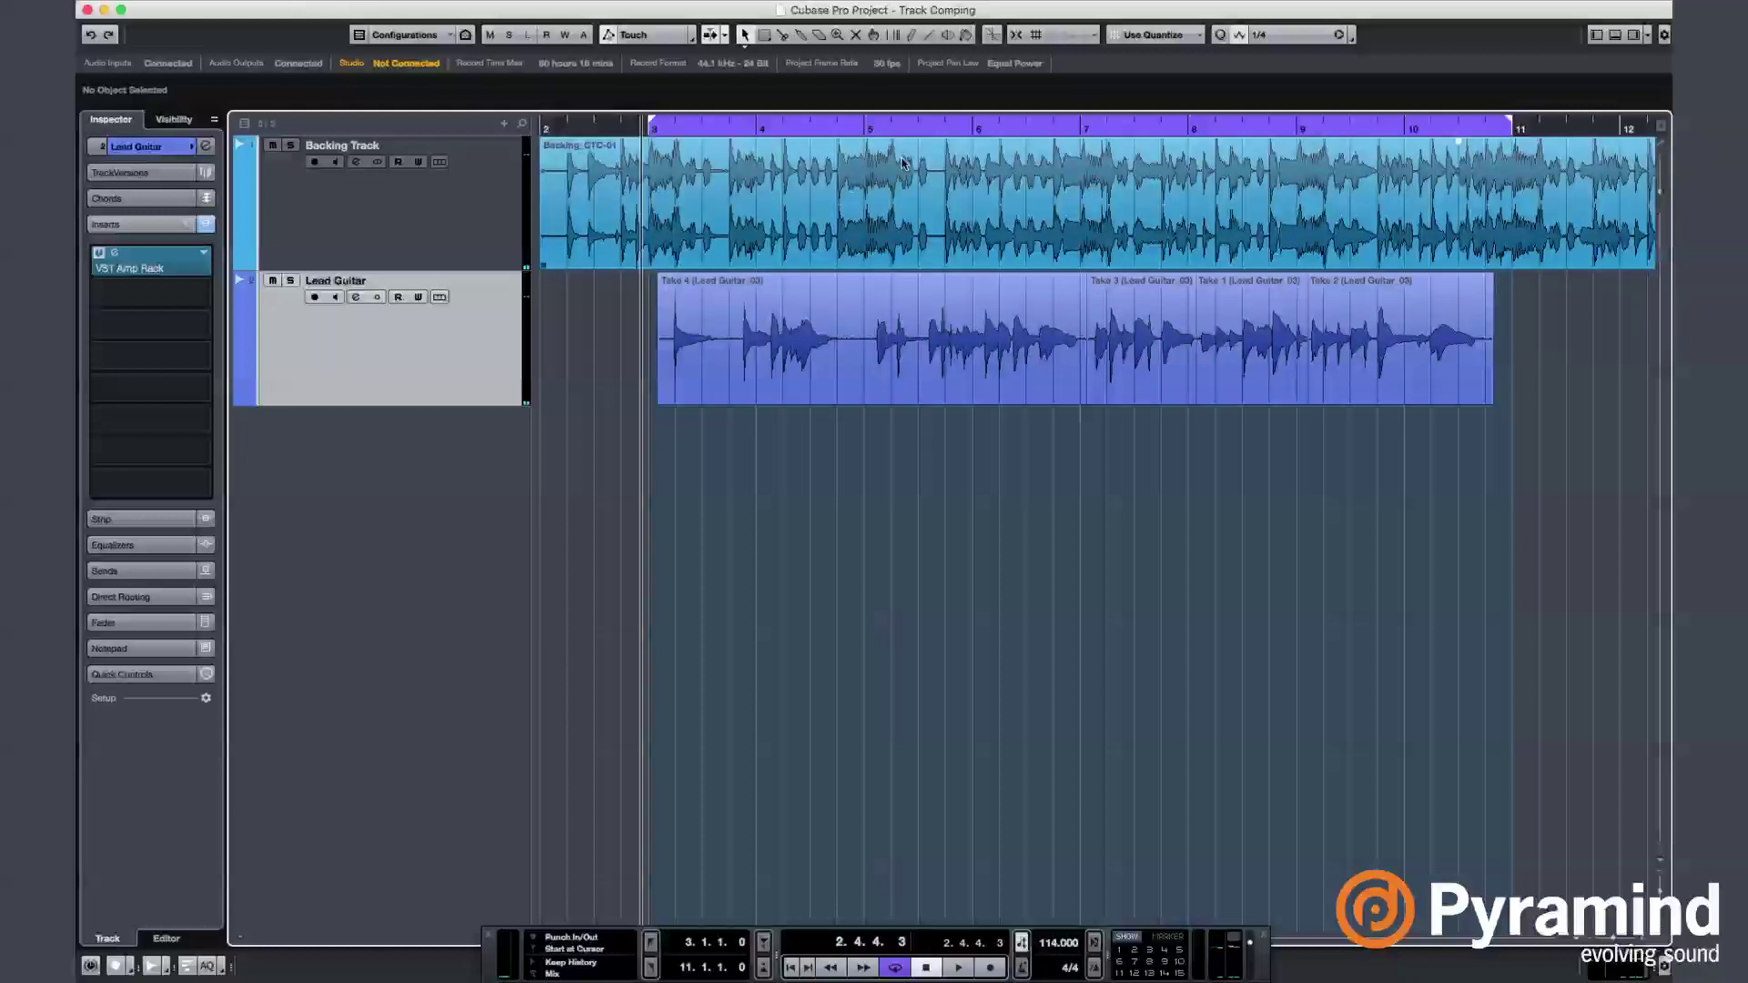
Move the project cursor to bar 5 in the ruler.
left_click(874, 127)
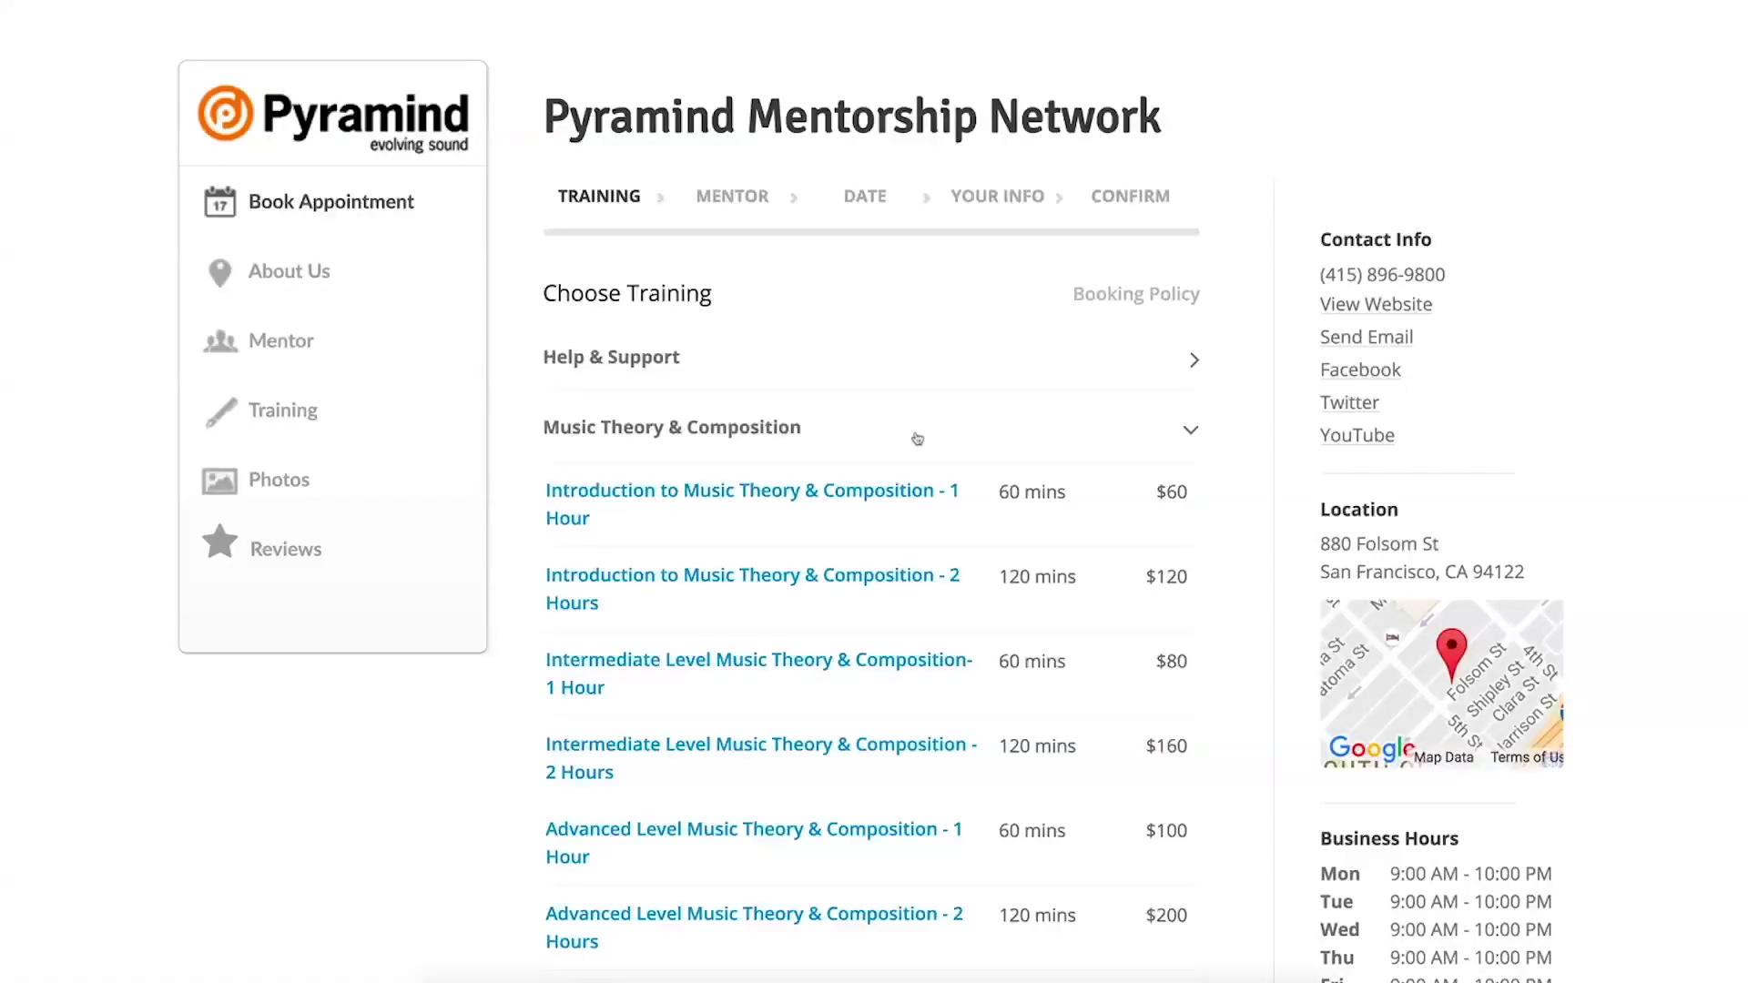
Choose Intro to Music Theory 1 Hour and a mentor, then enter 'Reas' as the DAW.
left_click(780, 519)
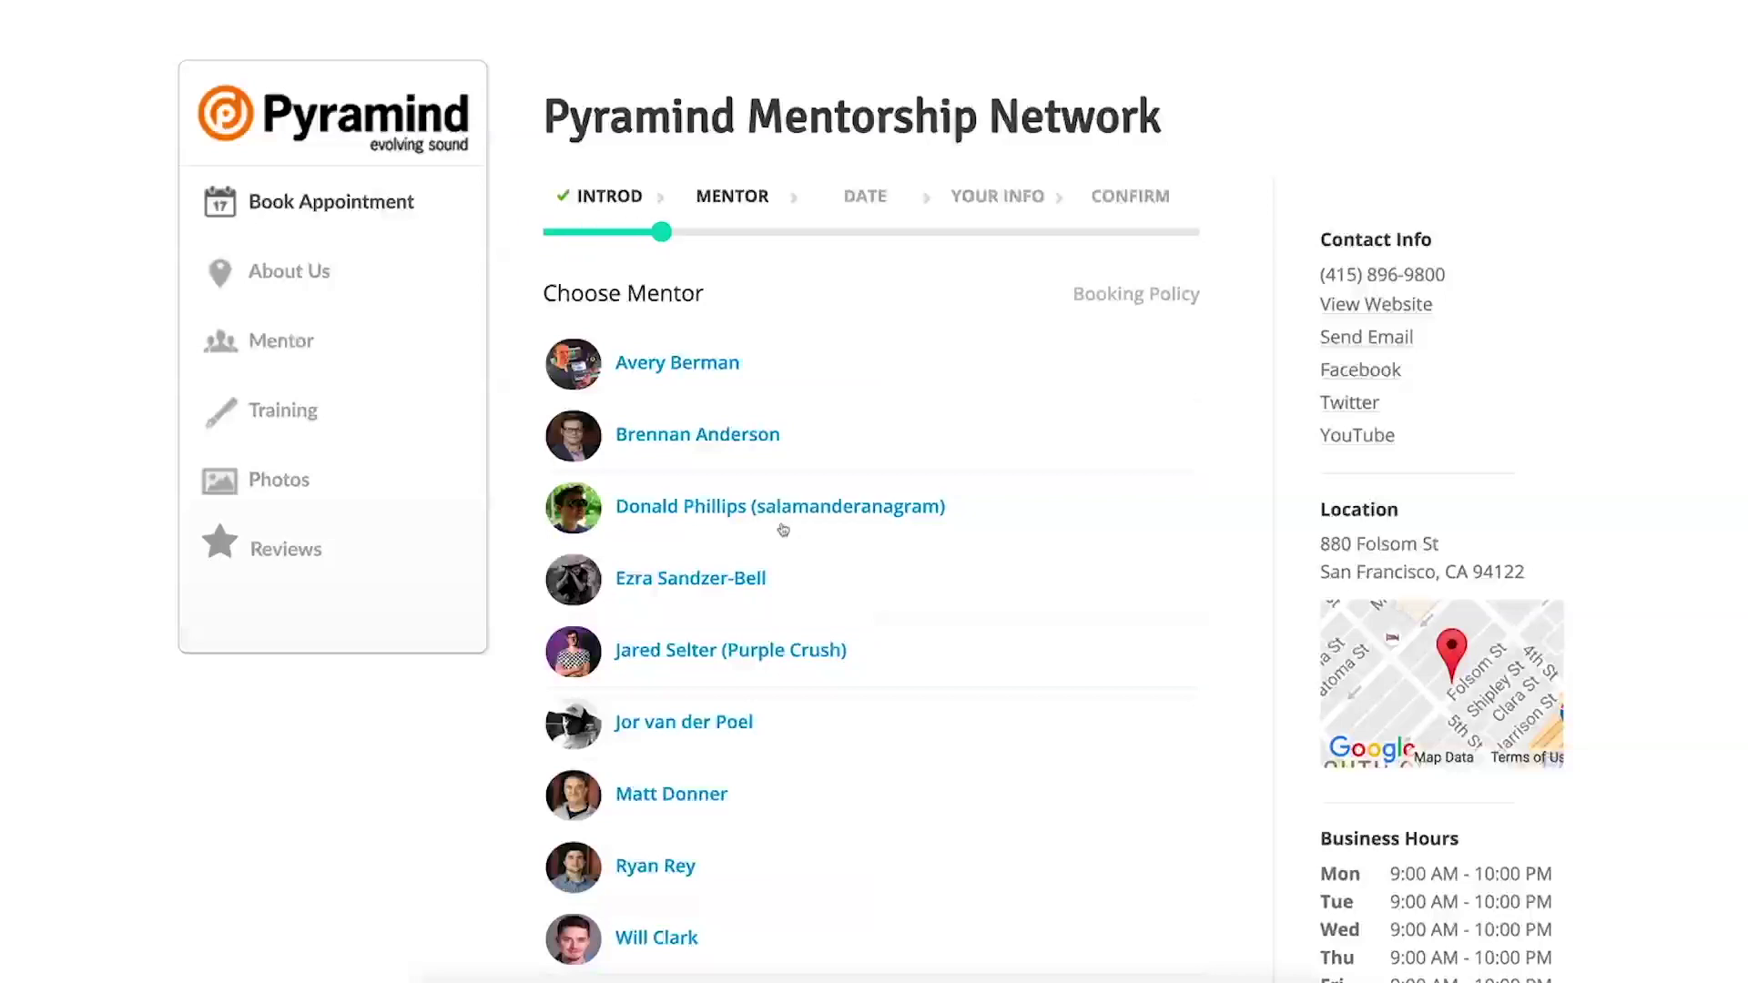
left_click(832, 796)
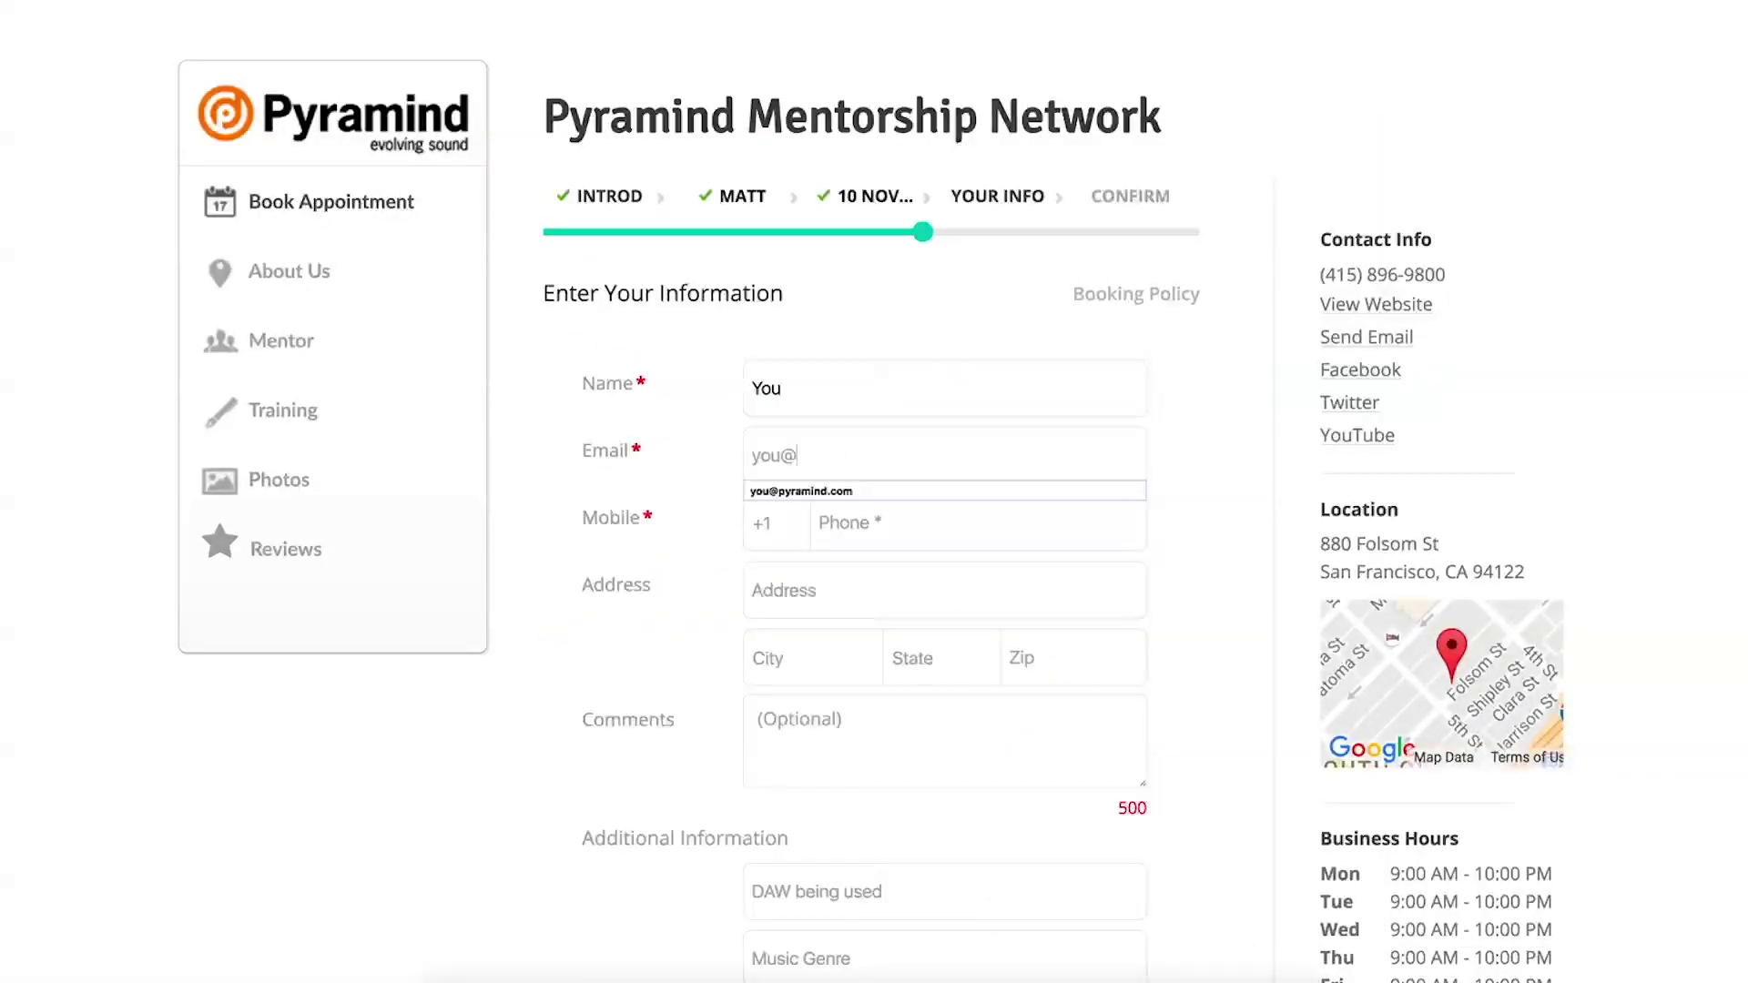
left_click(861, 876)
scroll(861, 876, "down", 1)
type("Reason")
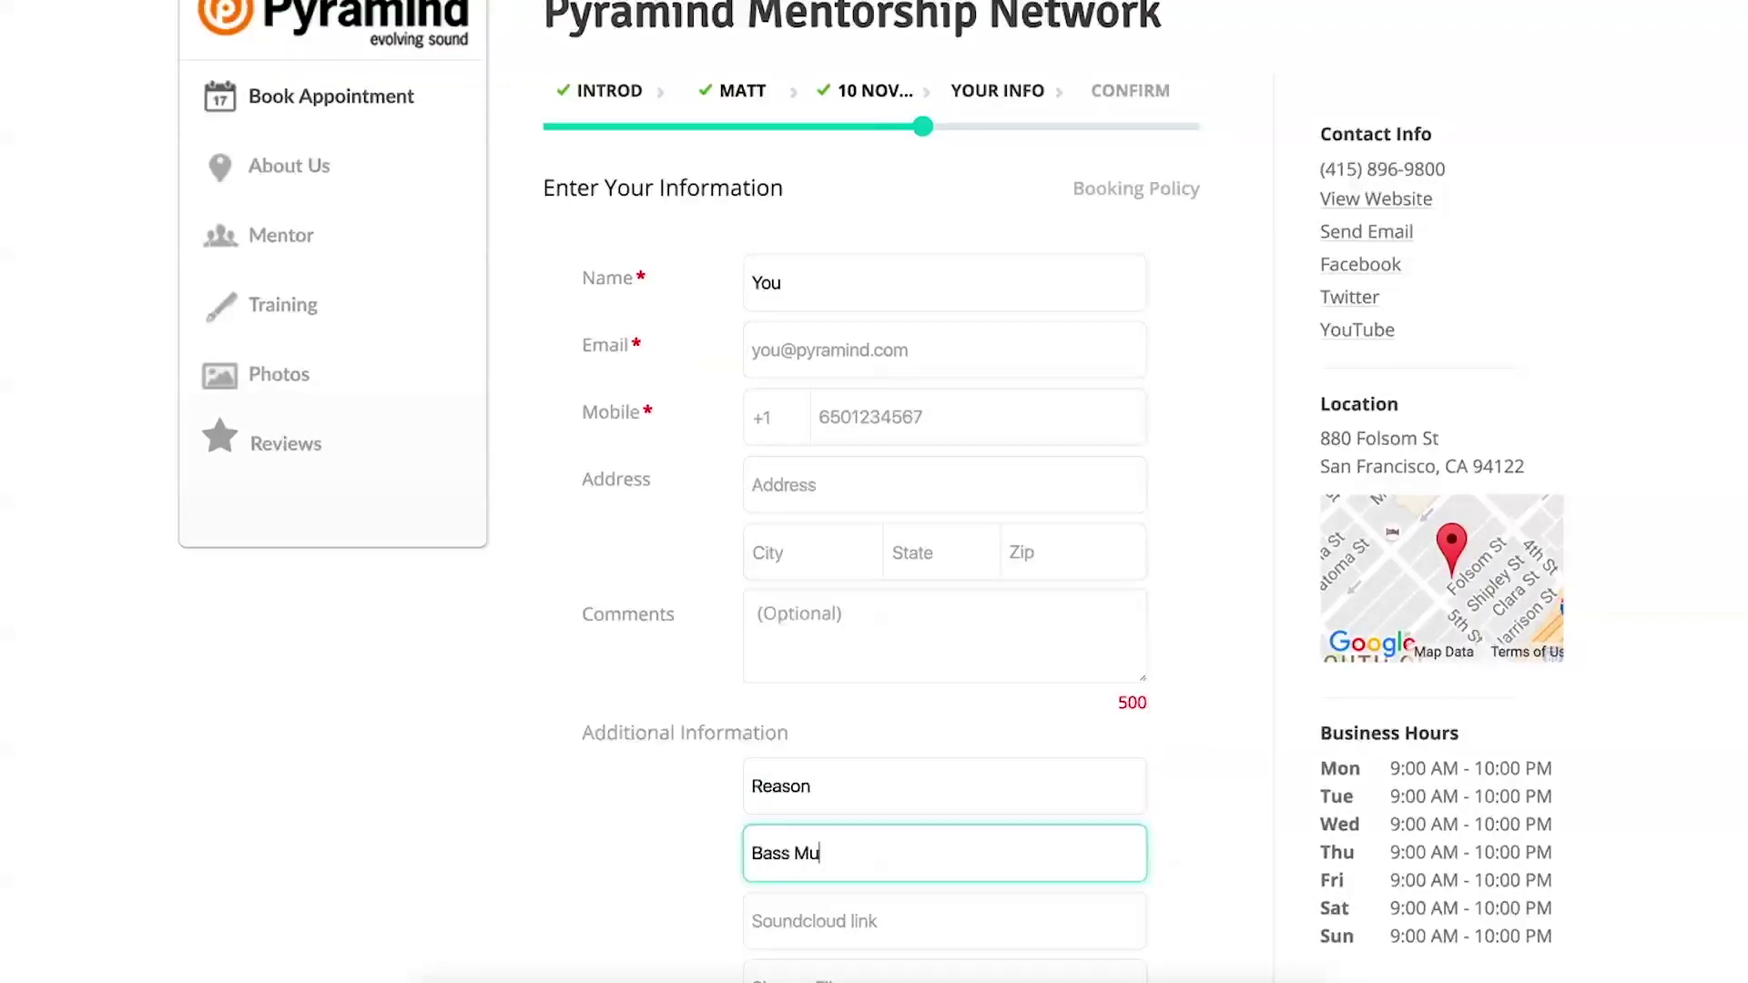